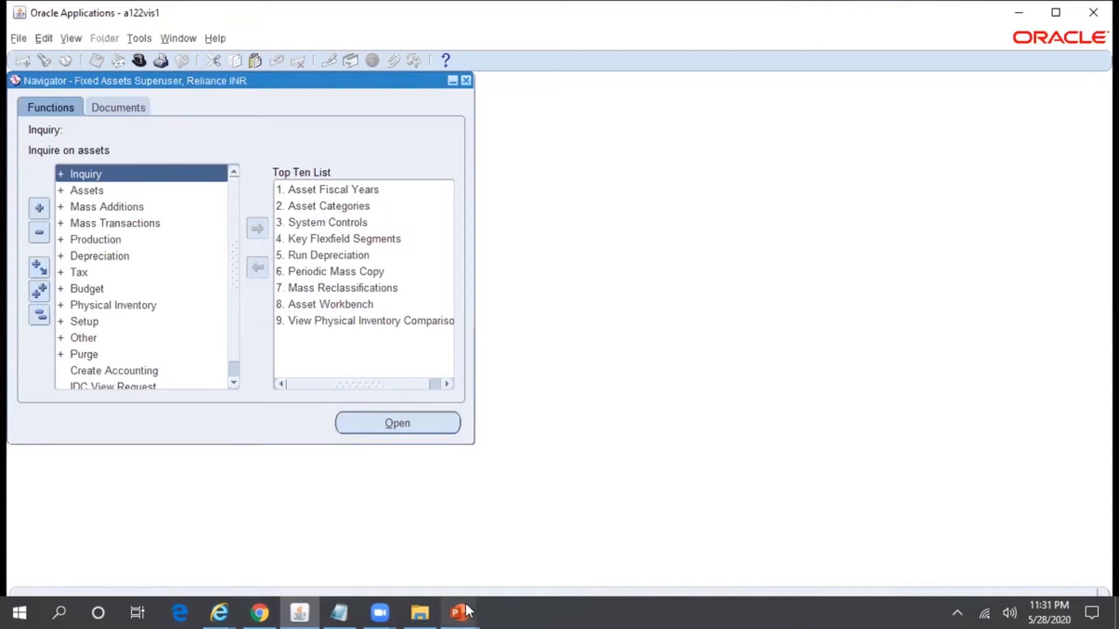
# Switch to the FA Mass Changes presentation in PowerPoint, read its prerequisites slide, and end the slide show.
pyautogui.moveTo(466, 603)
pyautogui.click(533, 558)
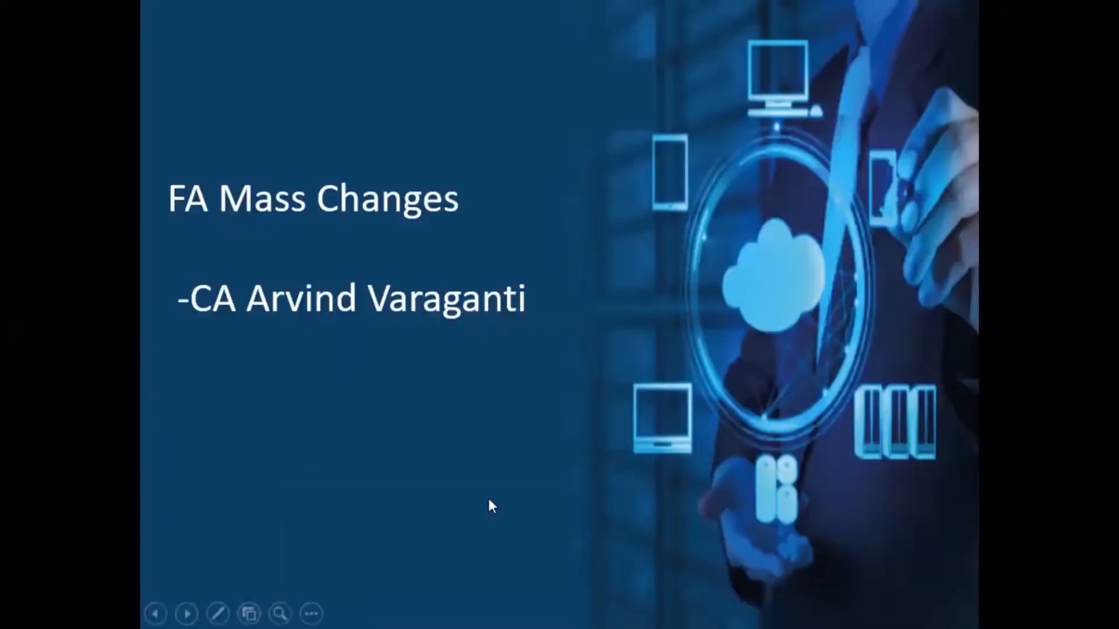
pyautogui.click(489, 500)
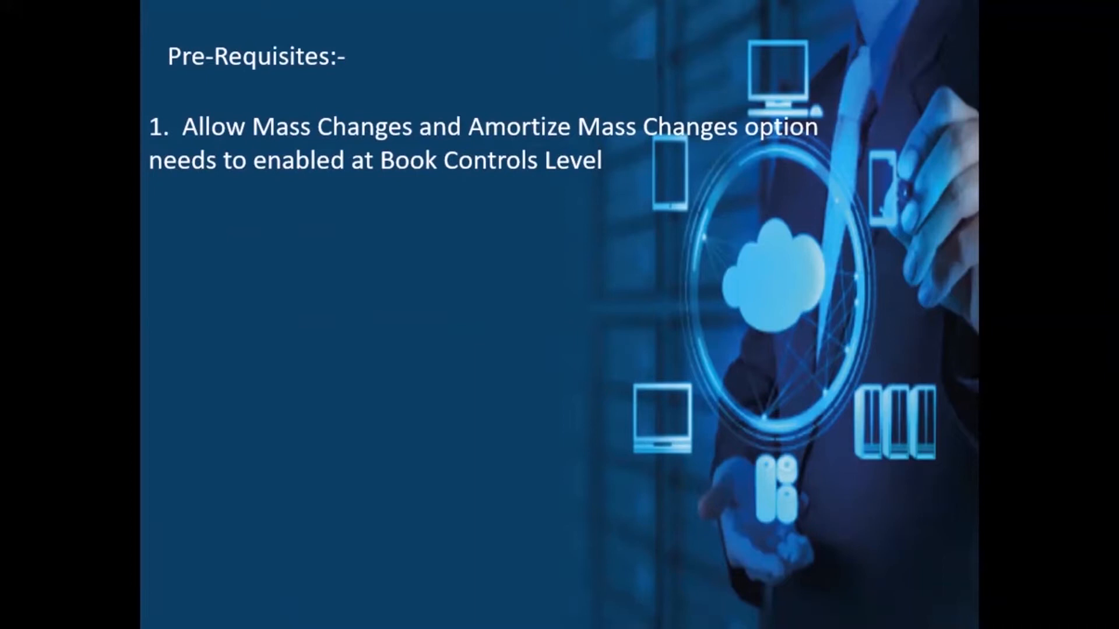
pyautogui.press('Escape')
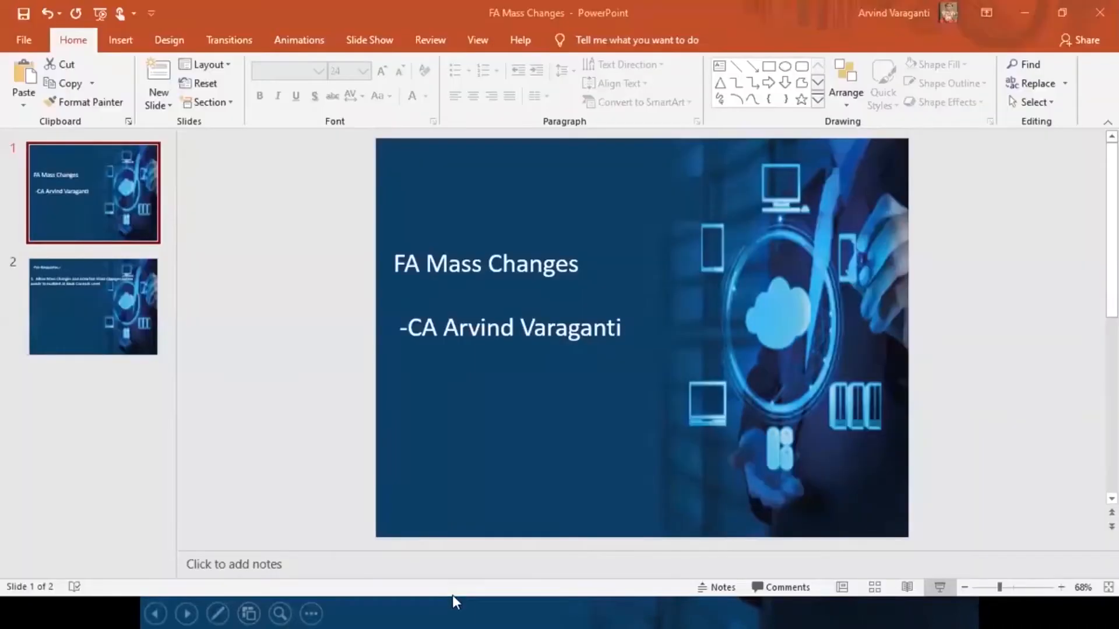
# Switch to Oracle Applications and open the Book Controls form from the Asset System setup.
pyautogui.click(299, 613)
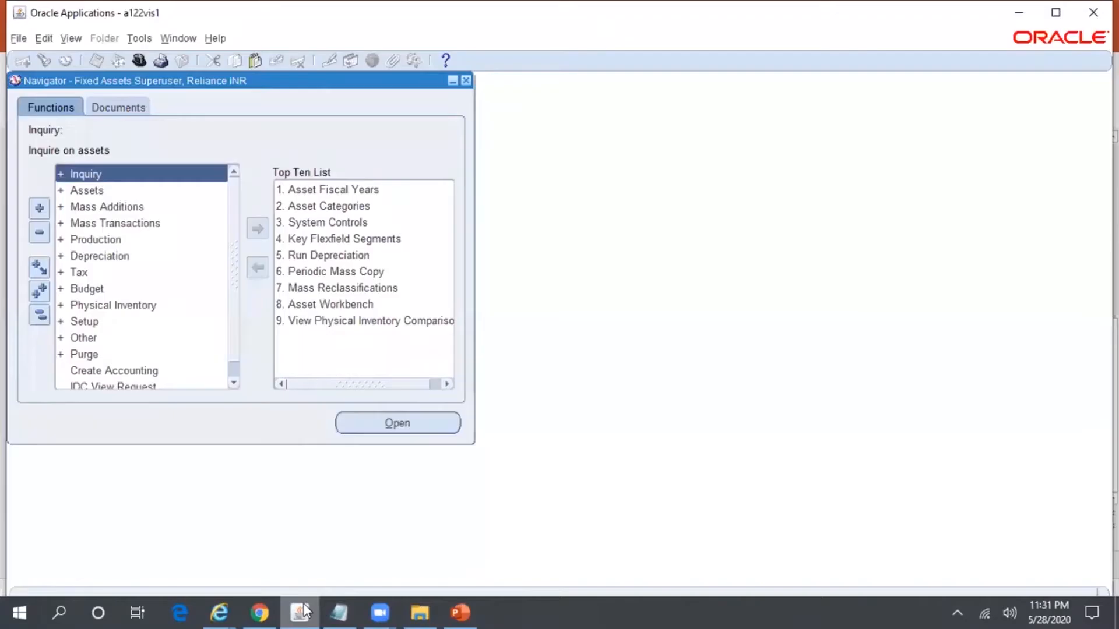
pyautogui.doubleClick(104, 322)
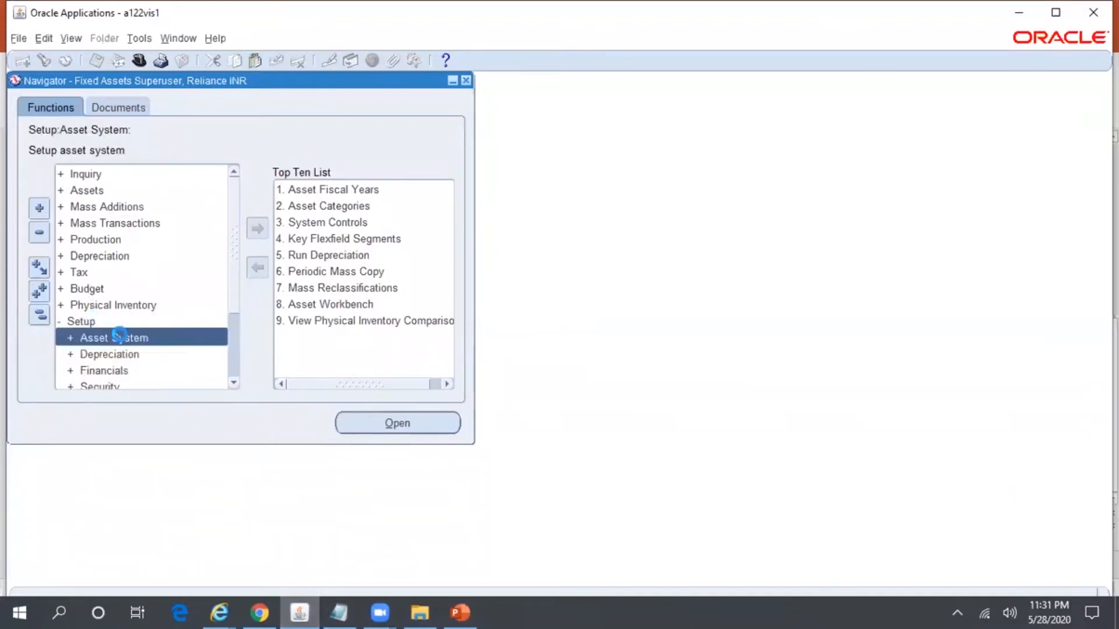
pyautogui.doubleClick(120, 338)
pyautogui.doubleClick(146, 353)
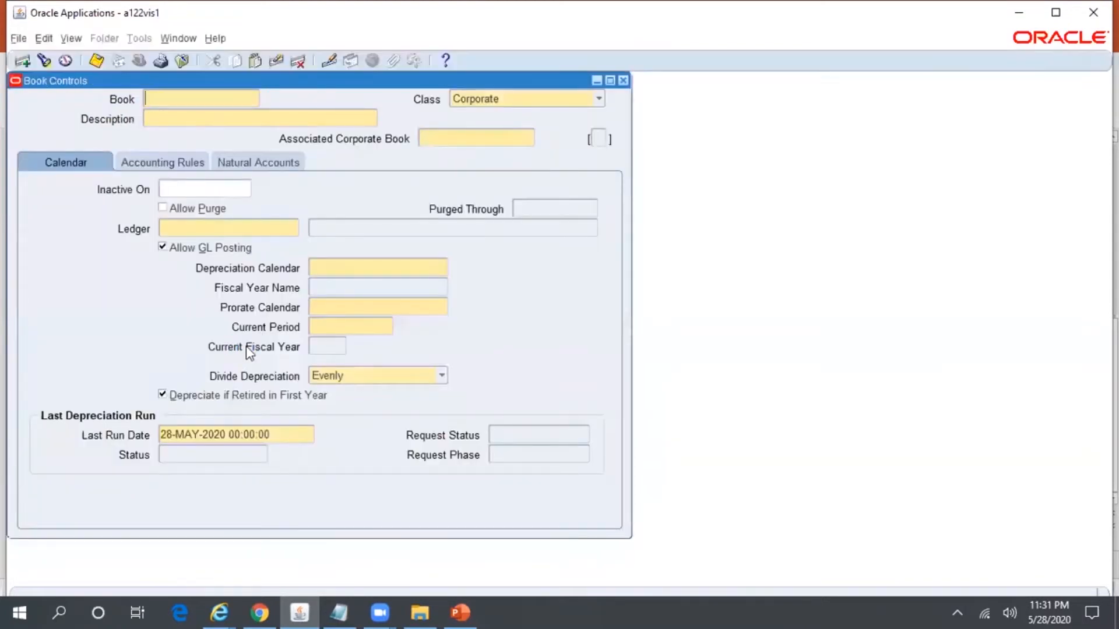
# Query the book with REL%CORP%, check the mass change options in its accounting rules, and close the form.
pyautogui.press('F11')
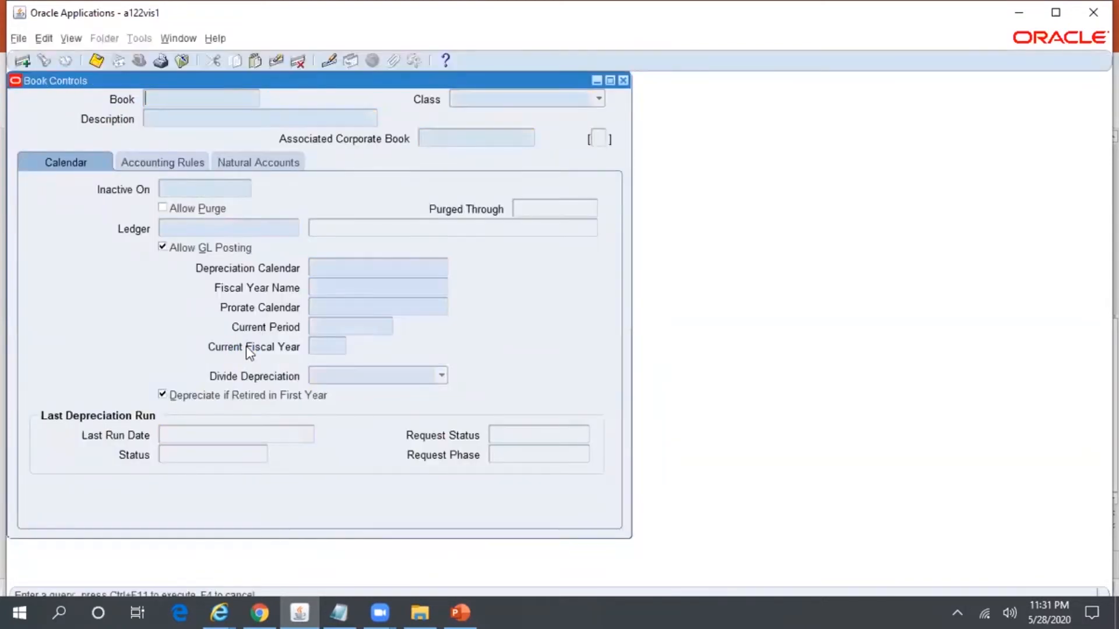
pyautogui.write('REL%CORP%')
pyautogui.hotkey('ctrl', 'F11')
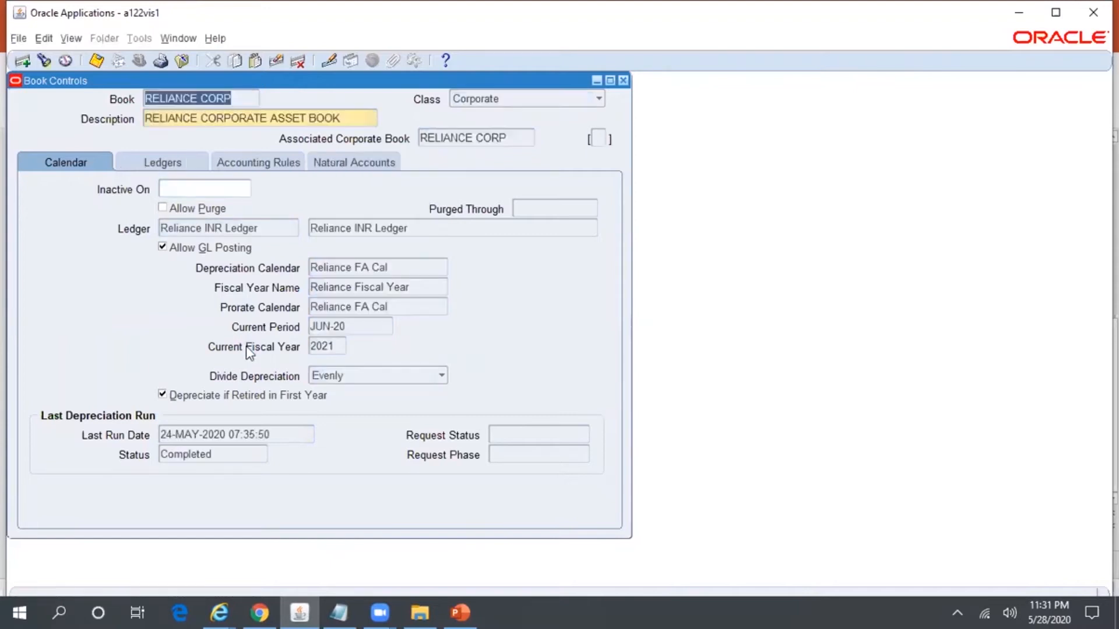
pyautogui.click(271, 167)
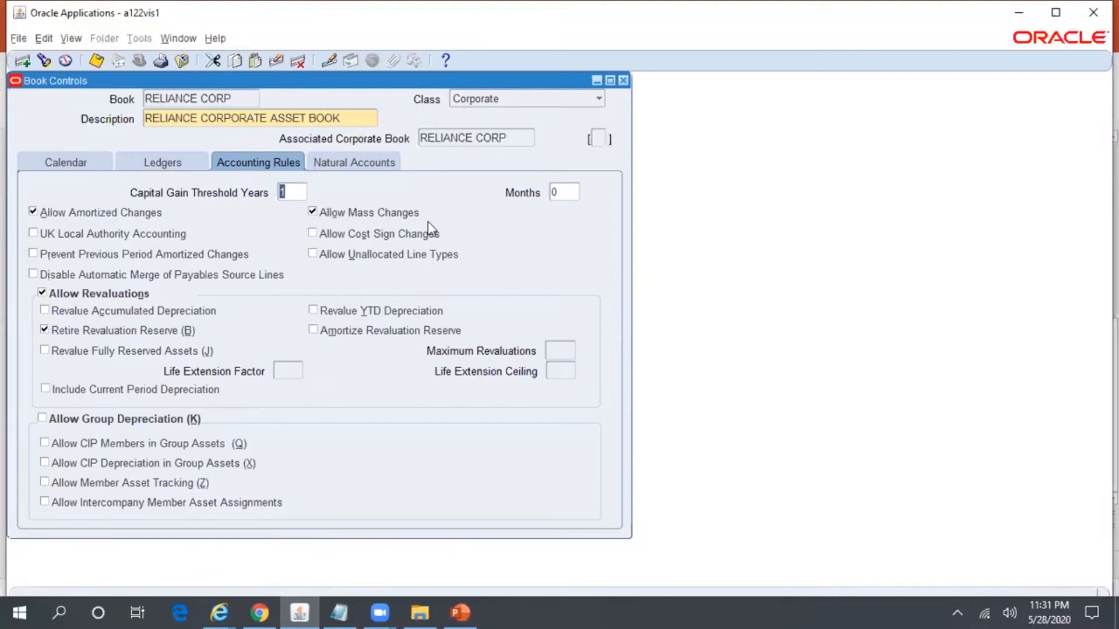
pyautogui.click(623, 81)
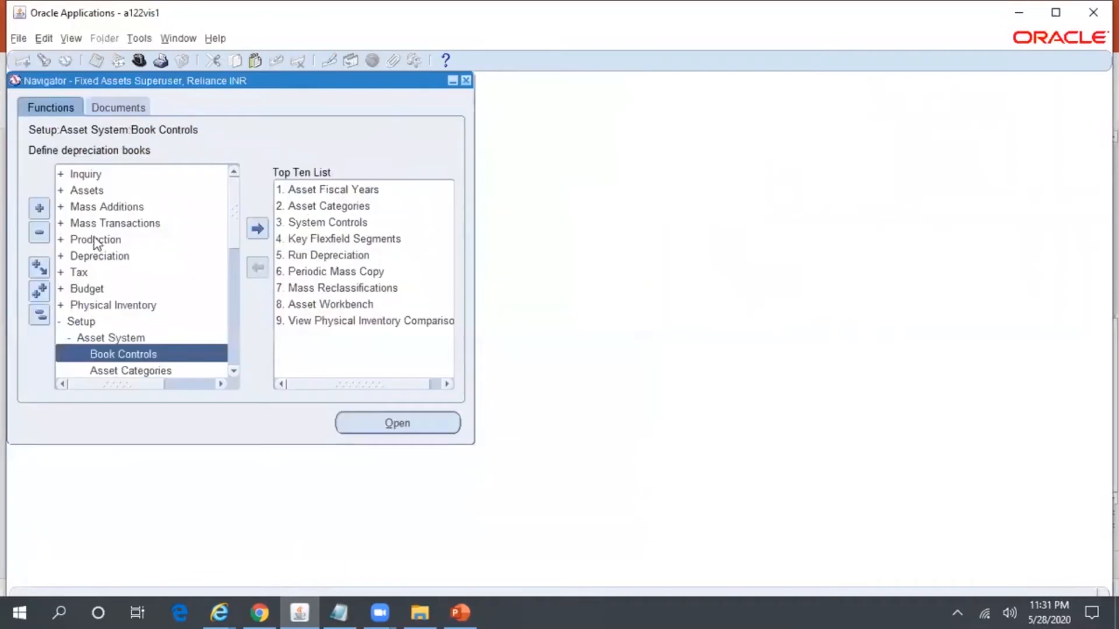
# Collapse the Navigator tree and open the Mass Changes form under Mass Transactions.
pyautogui.click(40, 313)
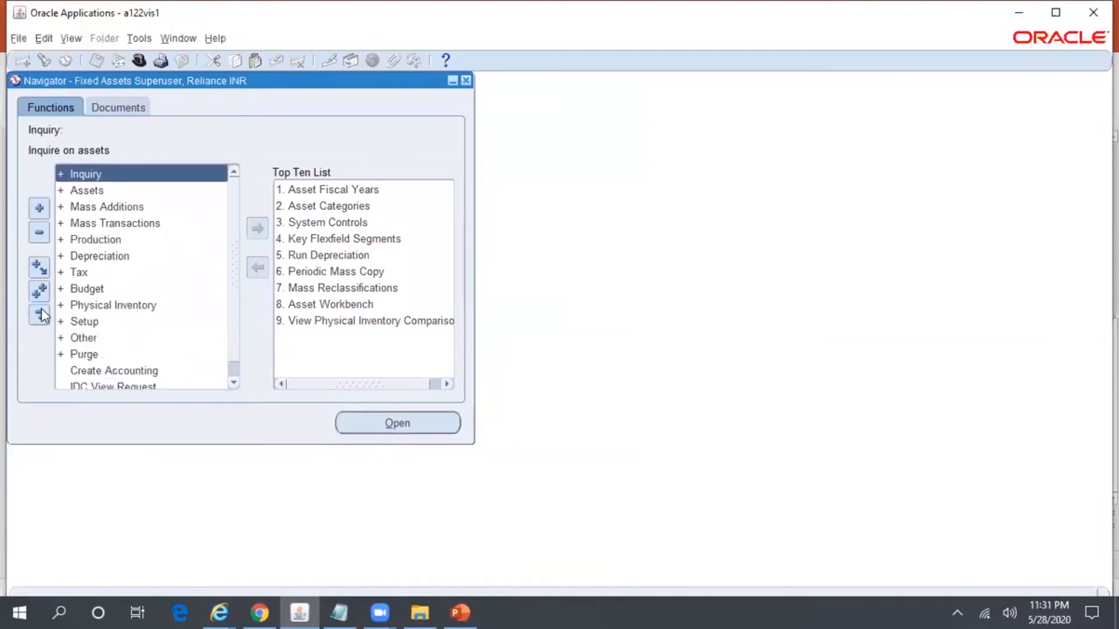
pyautogui.doubleClick(146, 223)
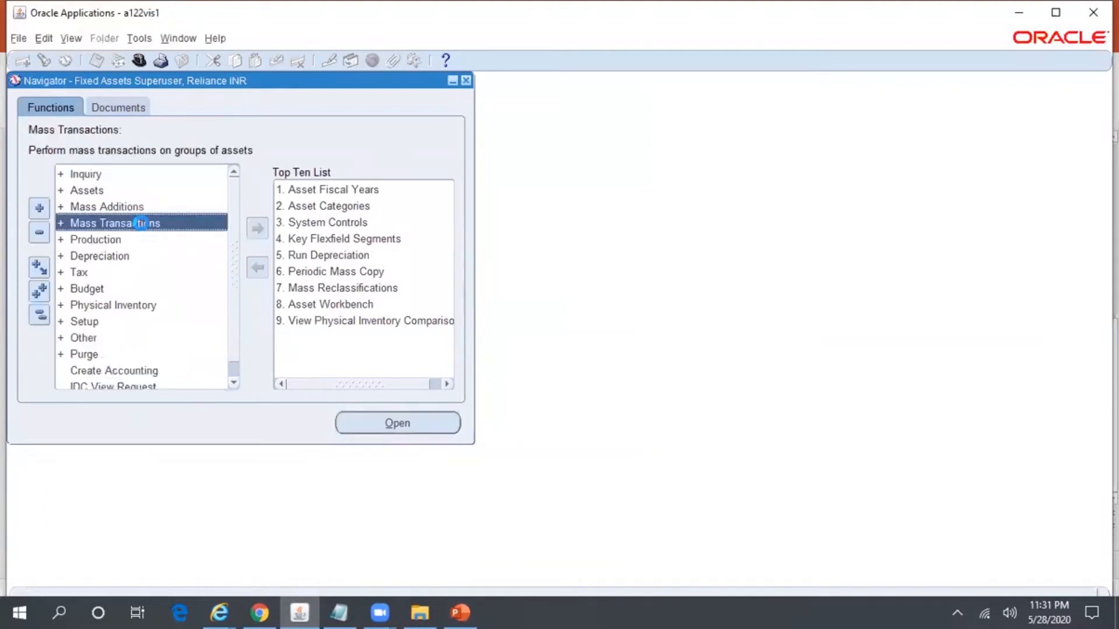
pyautogui.click(160, 239)
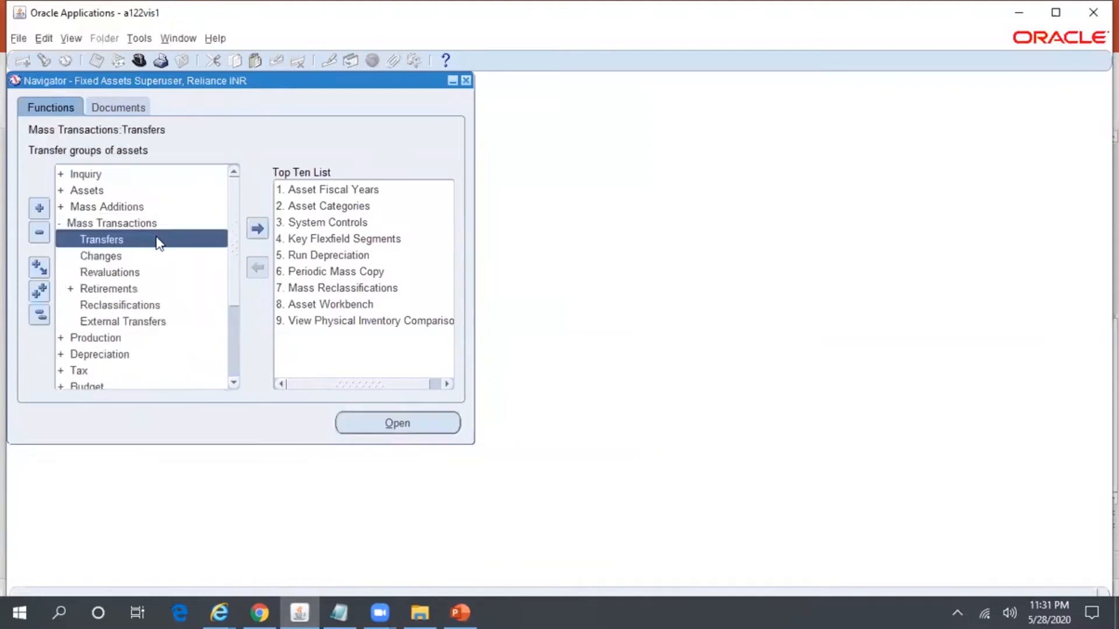
pyautogui.click(124, 256)
pyautogui.doubleClick(123, 256)
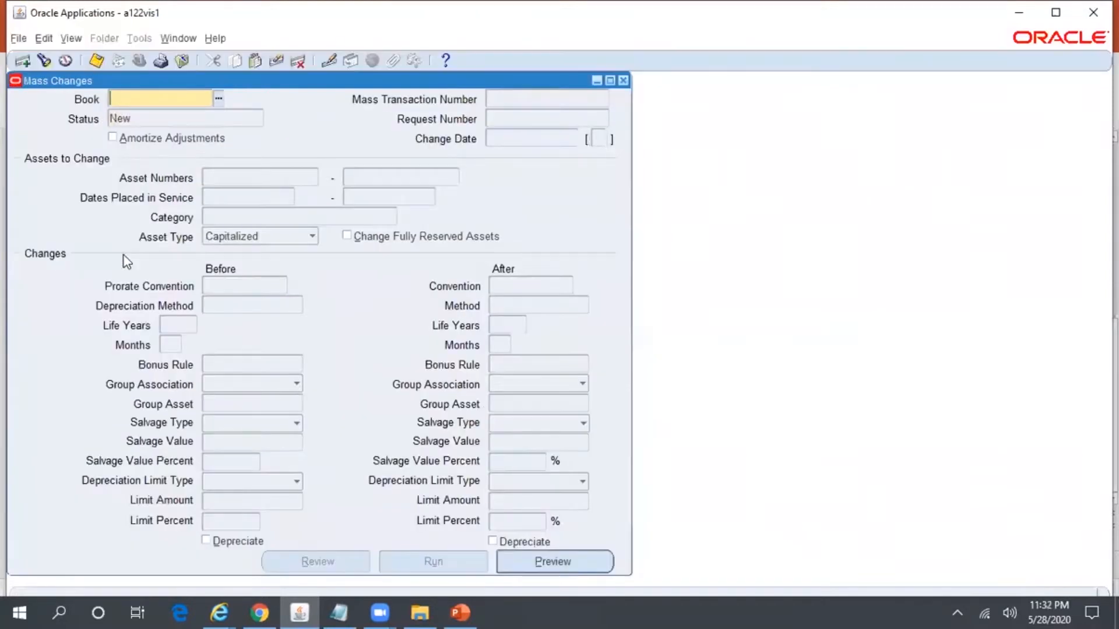
# Set the mass change's book to RELIANCE CORP and go through its asset number, date in service and category criteria.
pyautogui.write('REL%CORP%')
pyautogui.press('Tab')
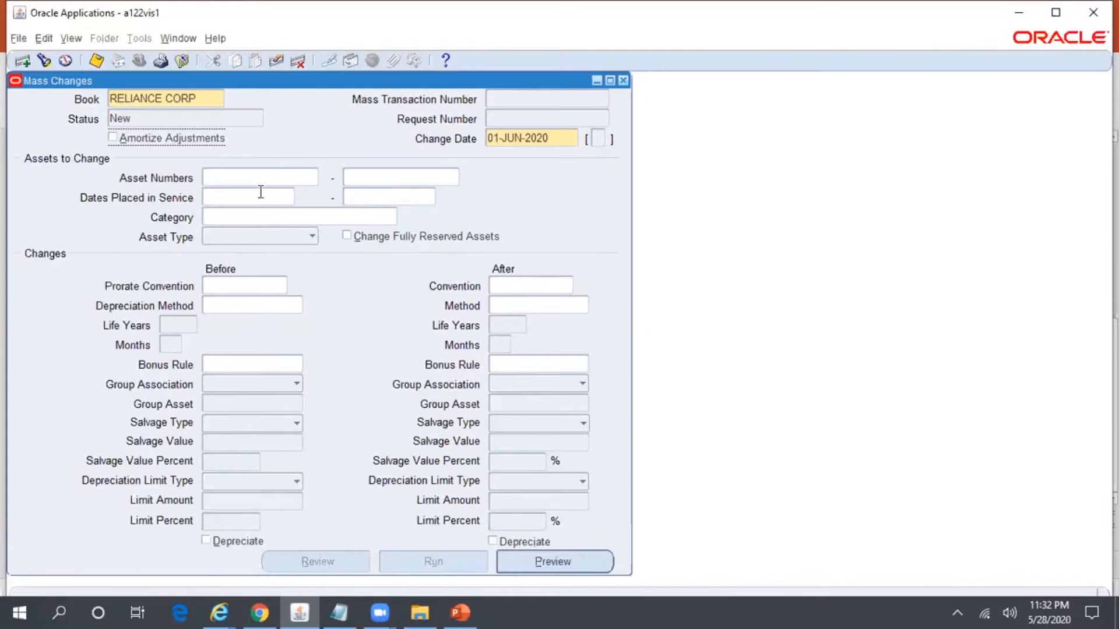
pyautogui.click(240, 177)
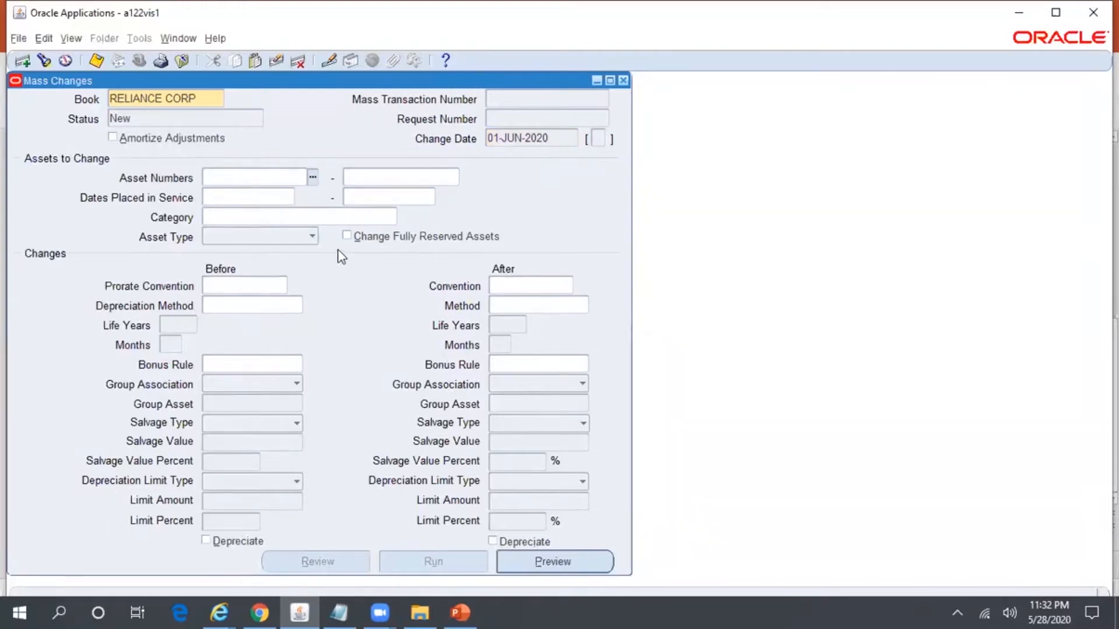
pyautogui.click(249, 198)
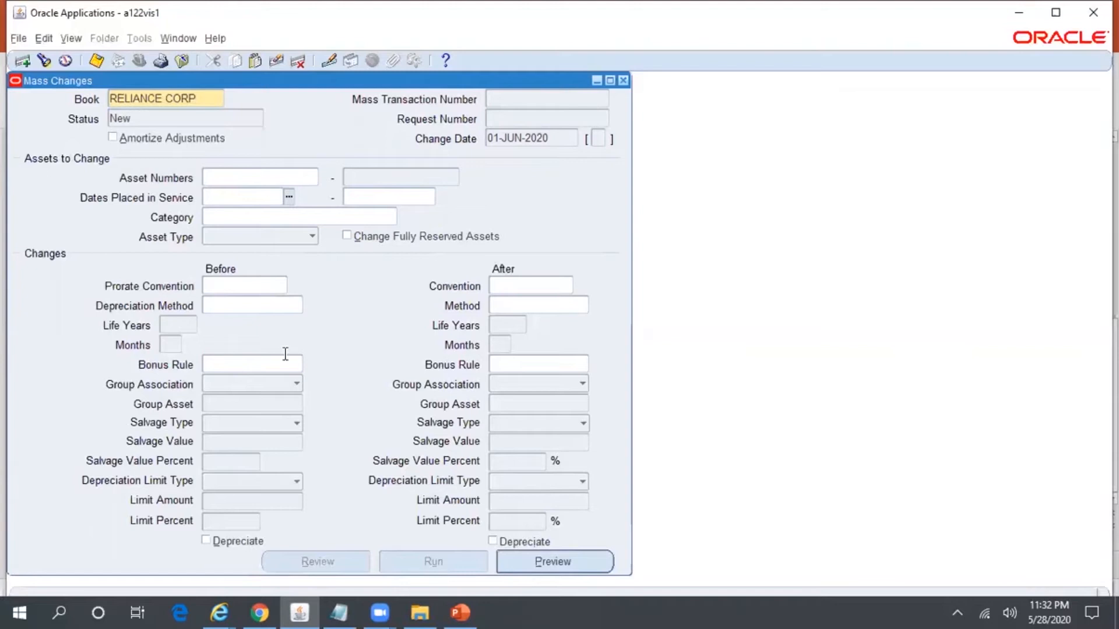
pyautogui.click(305, 219)
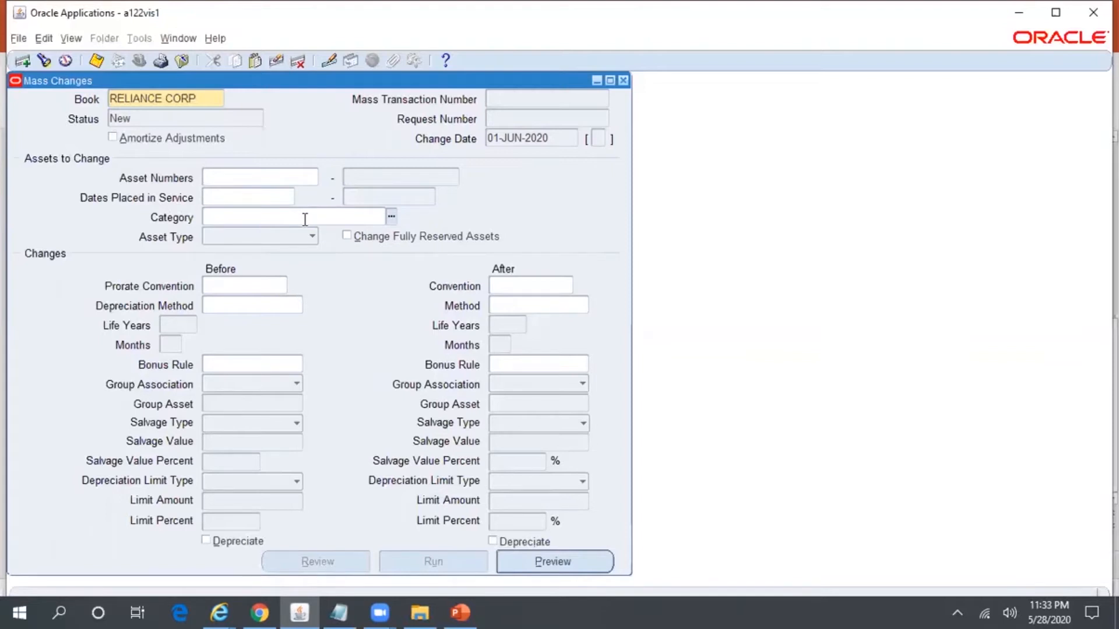
# Review the category, asset numbers and before and after depreciation values in the Notepad file FA MAss Changes.
pyautogui.click(338, 612)
pyautogui.moveTo(819, 98); pyautogui.dragTo(709, 99)
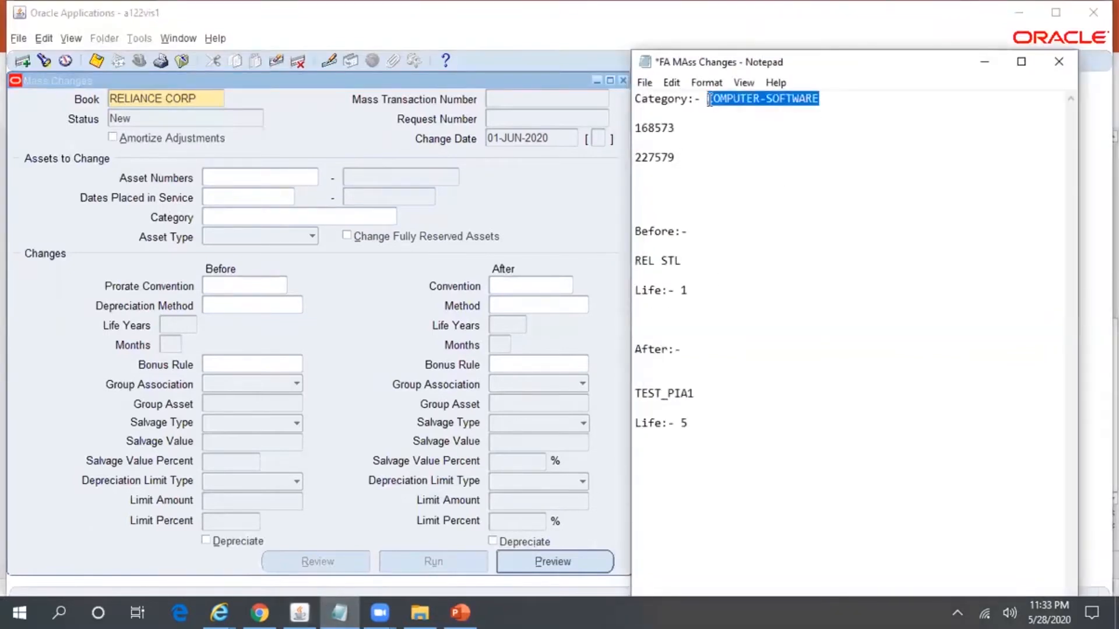
pyautogui.moveTo(682, 157); pyautogui.dragTo(636, 127)
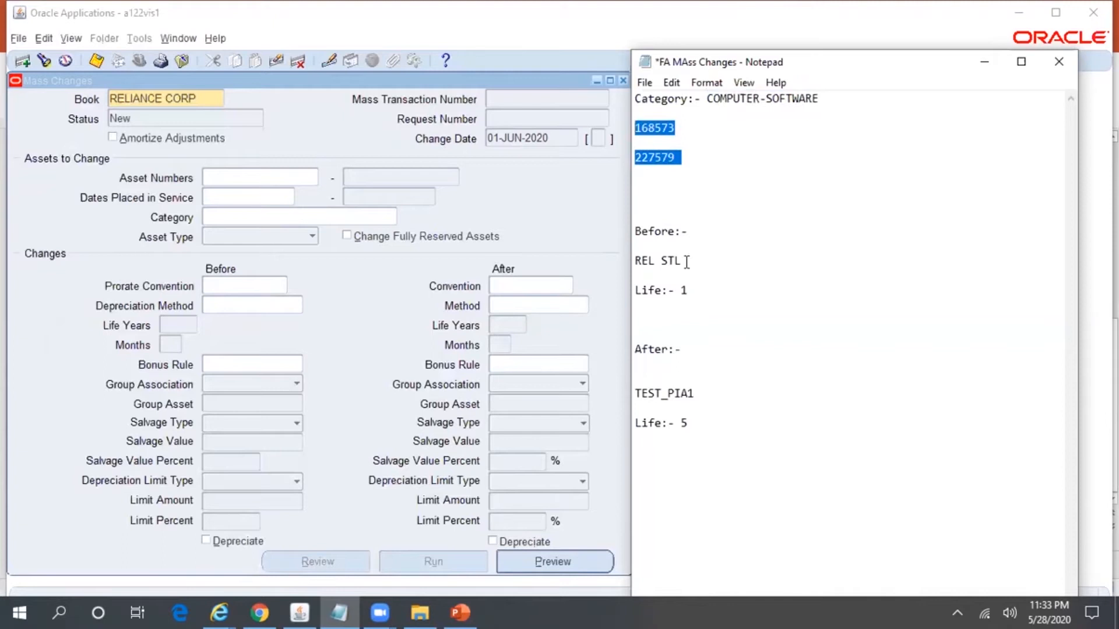
pyautogui.moveTo(685, 262); pyautogui.dragTo(639, 269)
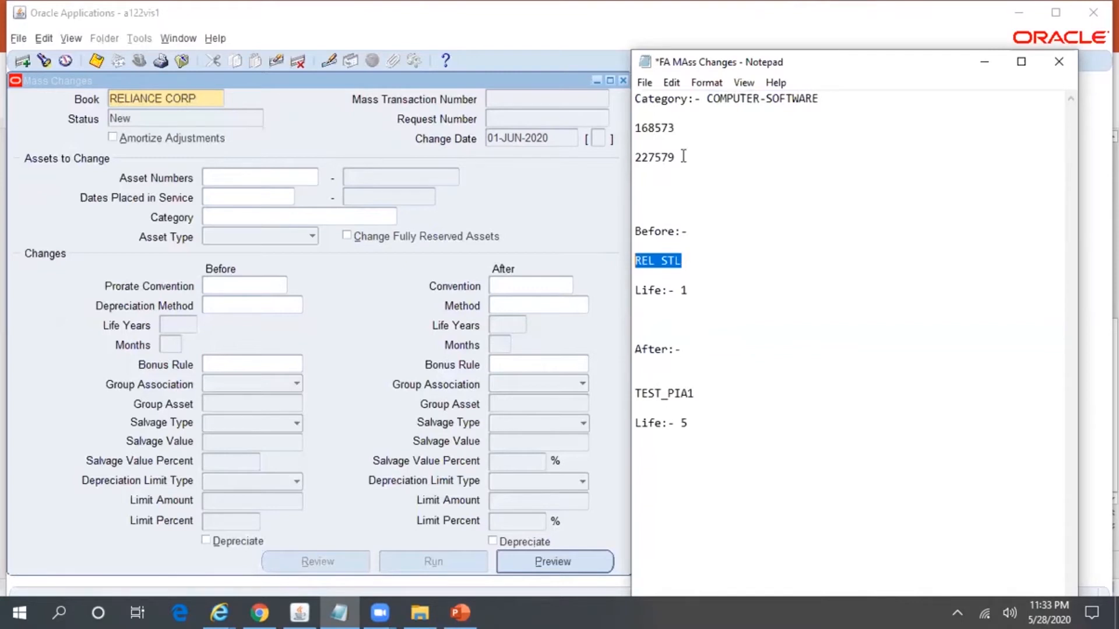
pyautogui.moveTo(676, 127); pyautogui.dragTo(634, 127)
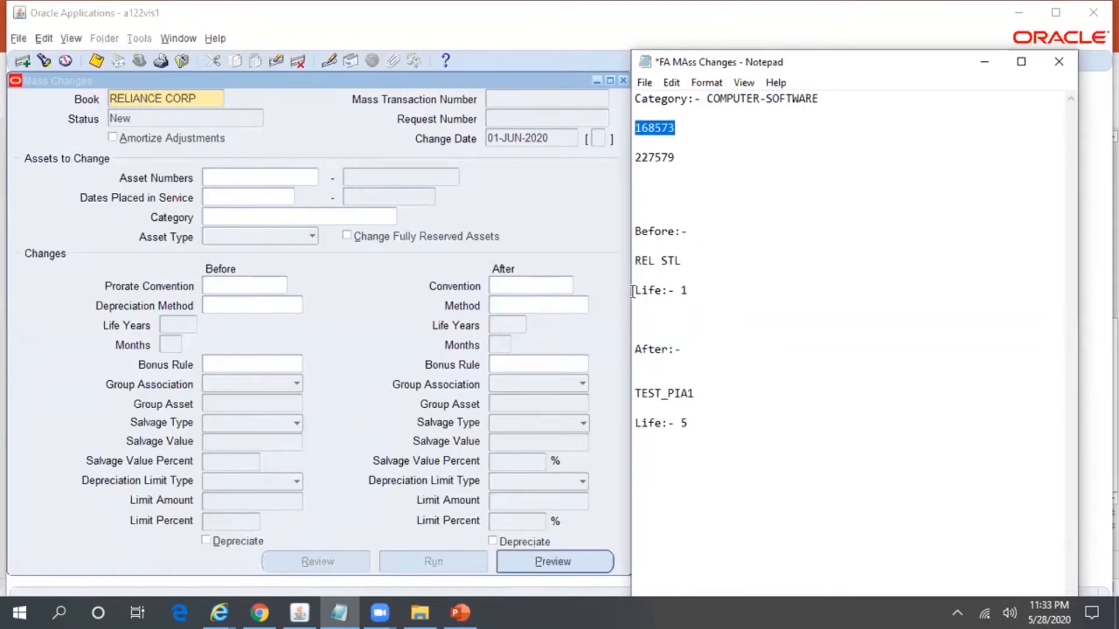
# Return to Oracle Applications and close the Mass Changes form without completing the mass change.
pyautogui.click(569, 242)
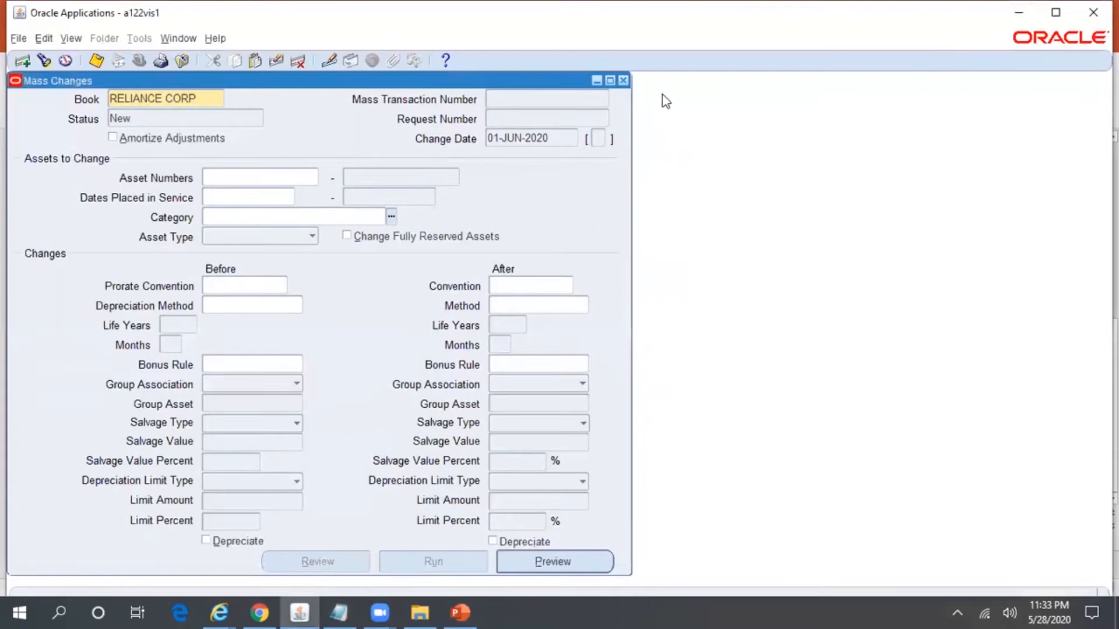
pyautogui.click(624, 80)
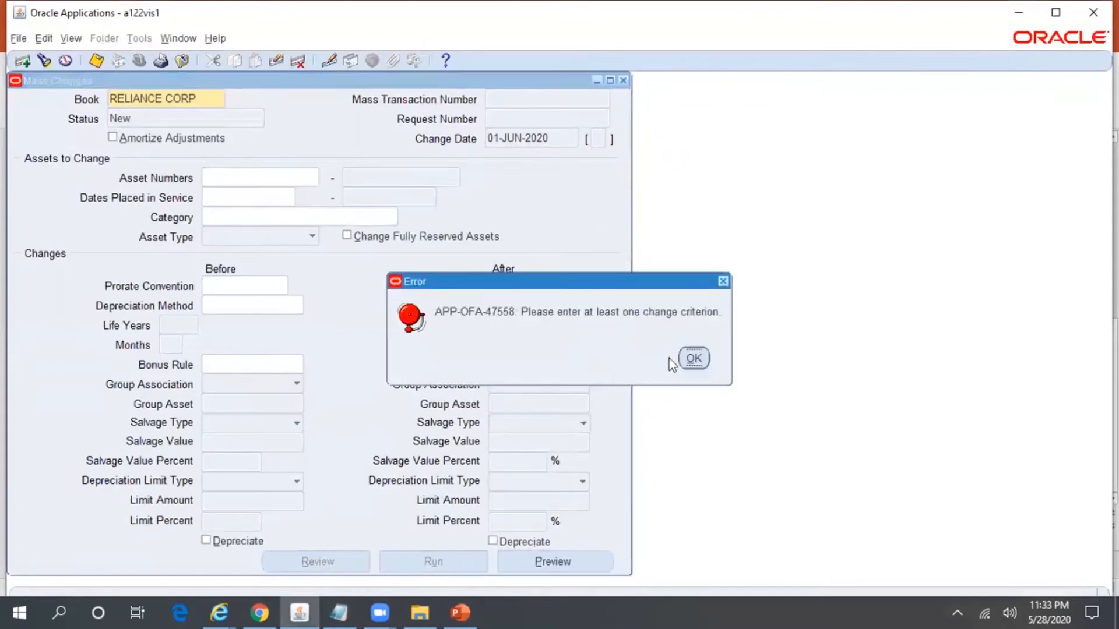
pyautogui.click(695, 359)
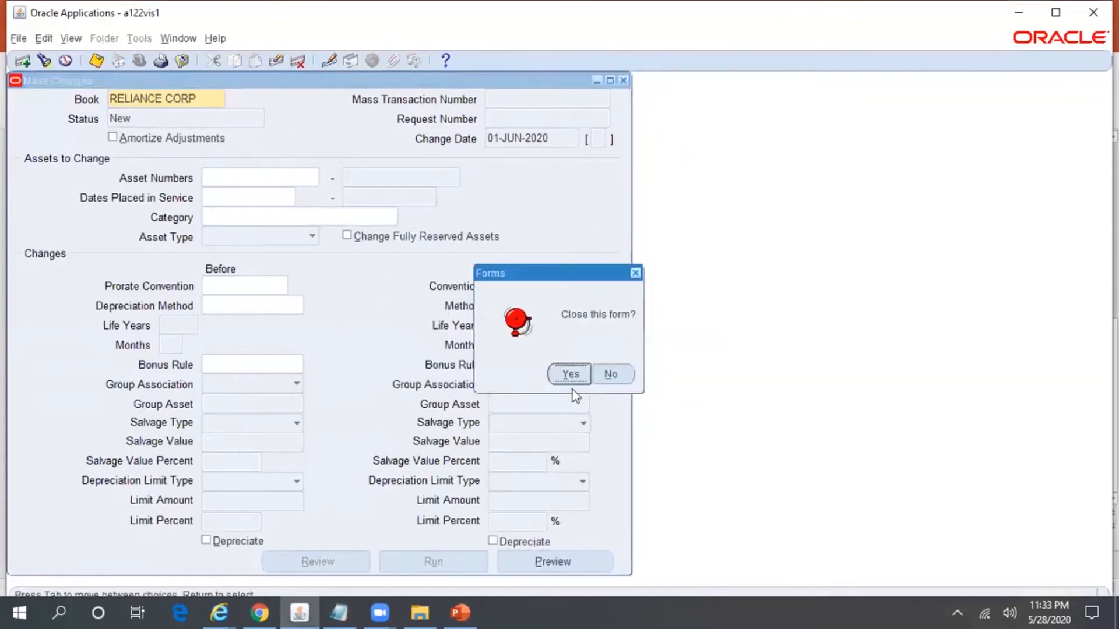
pyautogui.click(569, 375)
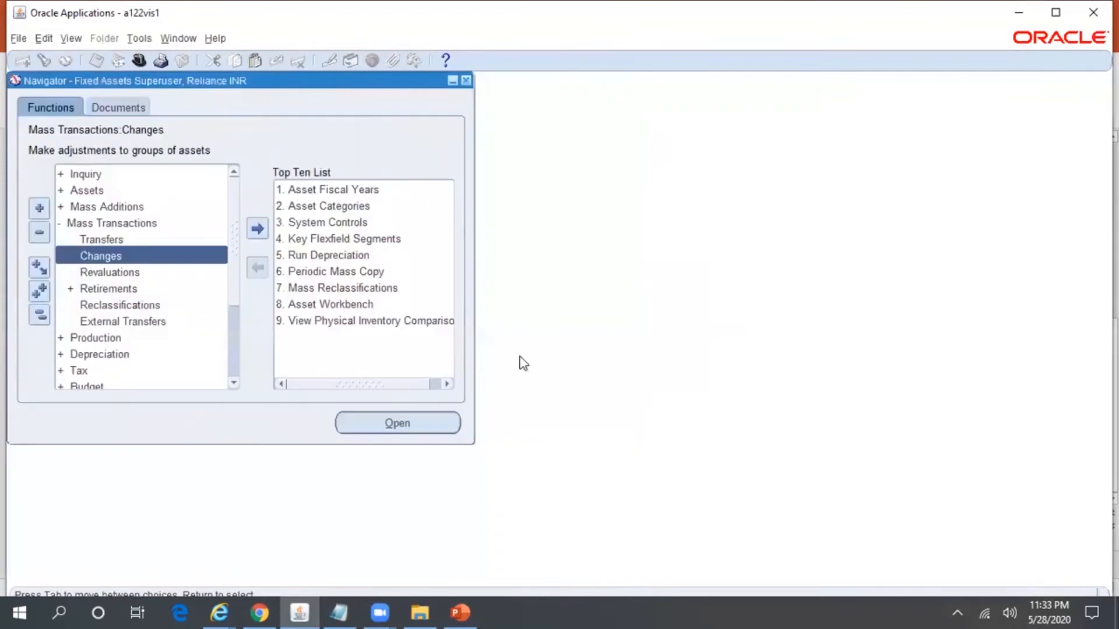
# Open the Asset Workbench, find asset 168573, and open its Books window.
pyautogui.doubleClick(100, 190)
pyautogui.doubleClick(118, 208)
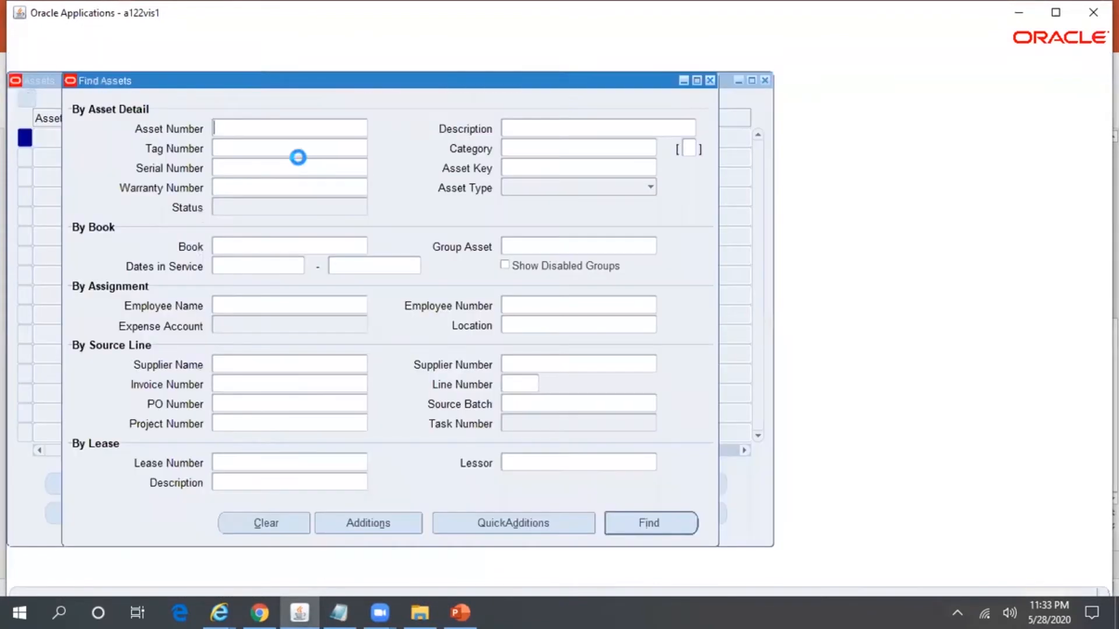
pyautogui.write('168573')
pyautogui.press('Return')
pyautogui.click(635, 489)
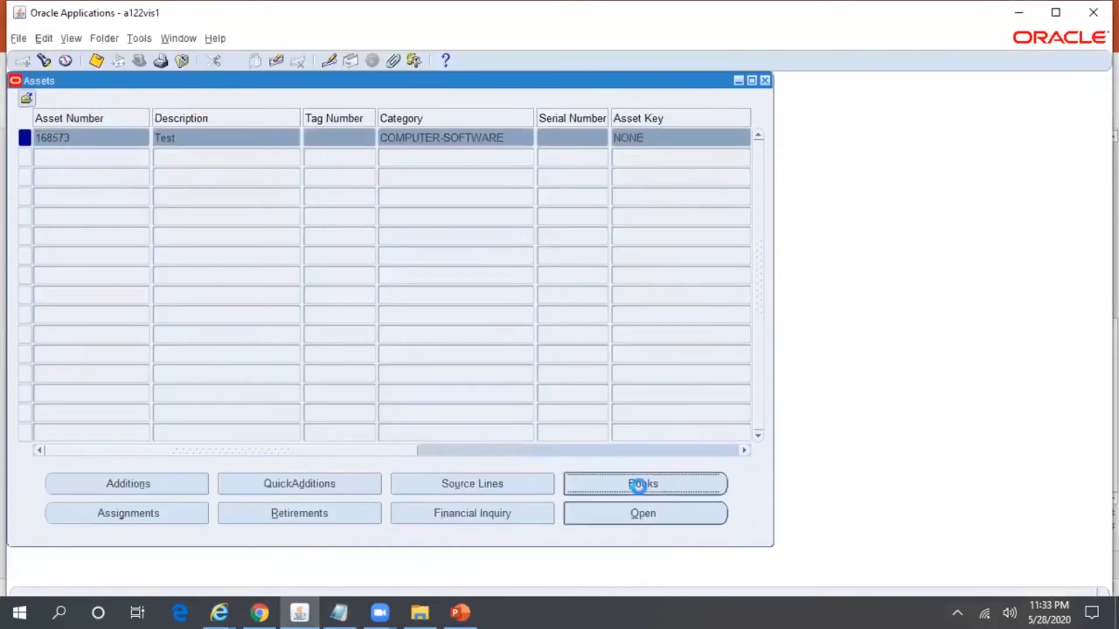
# Choose the RELIANCE CORP book, compare the asset's depreciation method and life with the Notepad notes, and cancel out of Books.
pyautogui.click(359, 149)
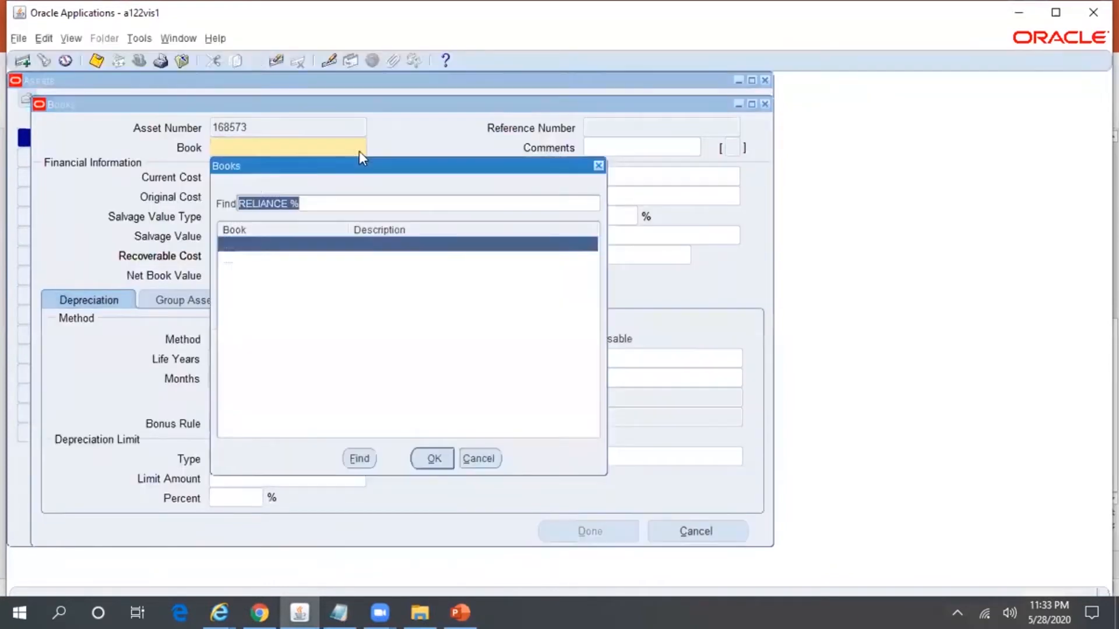
pyautogui.doubleClick(425, 261)
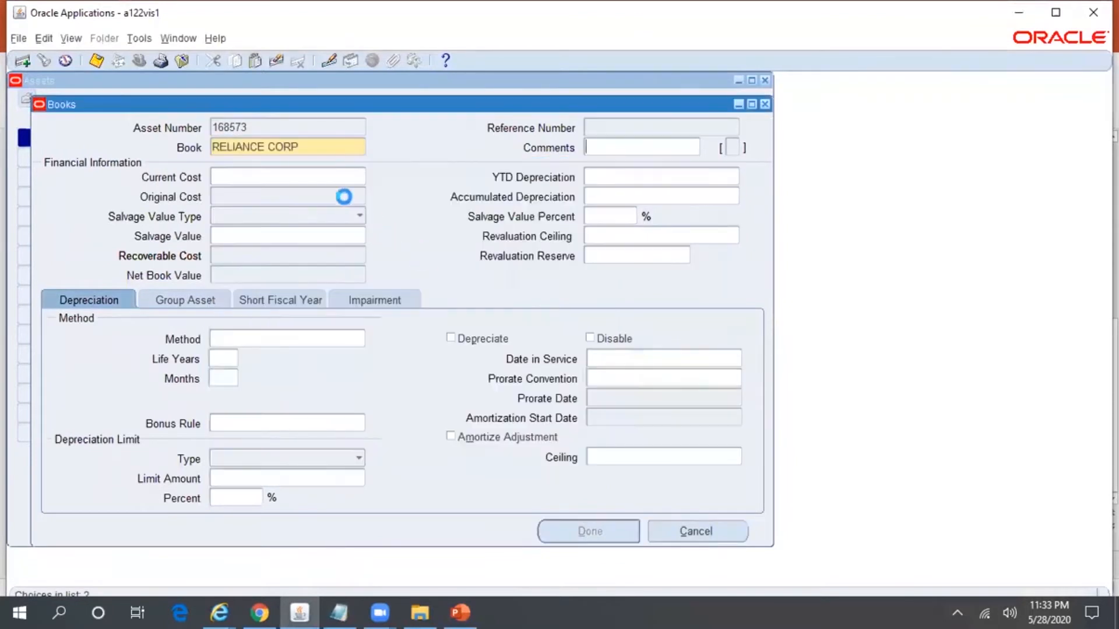
pyautogui.click(277, 337)
pyautogui.click(339, 613)
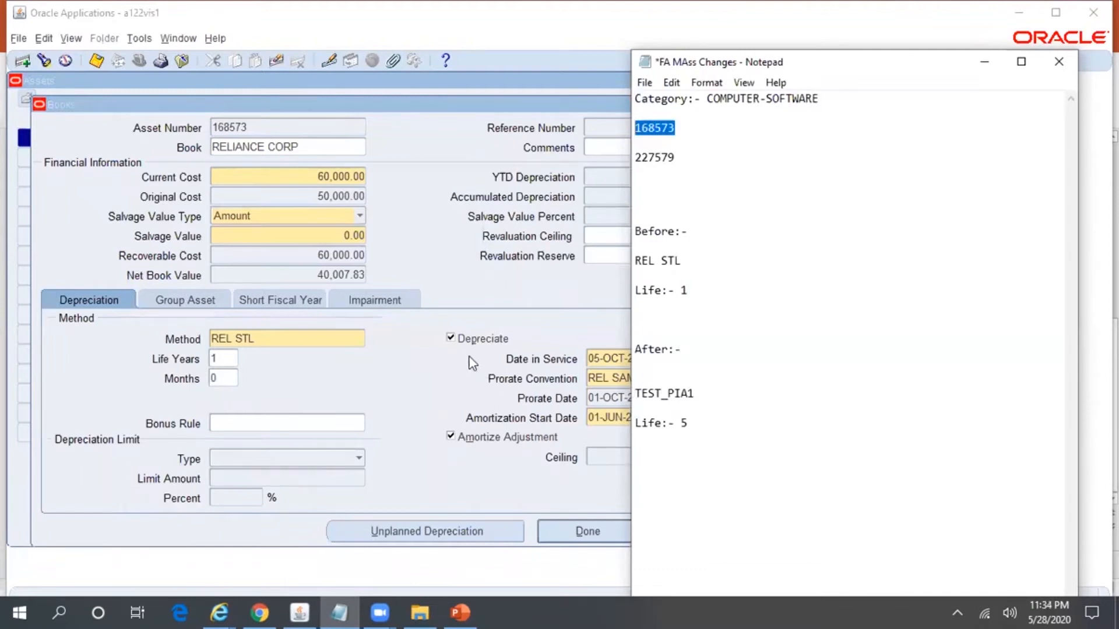
pyautogui.click(415, 399)
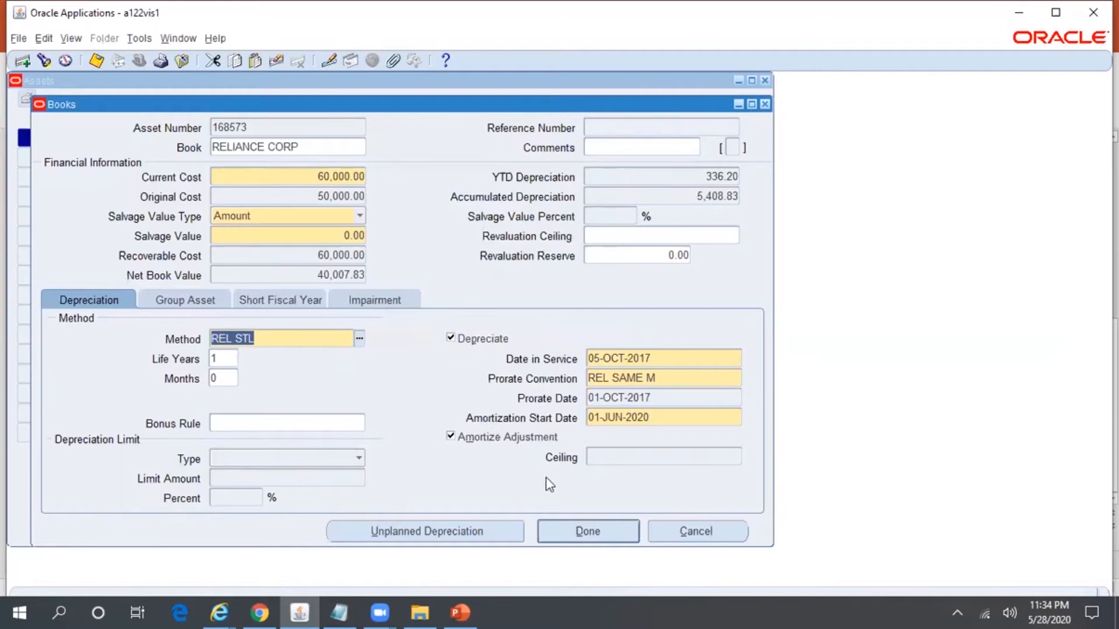
pyautogui.click(704, 536)
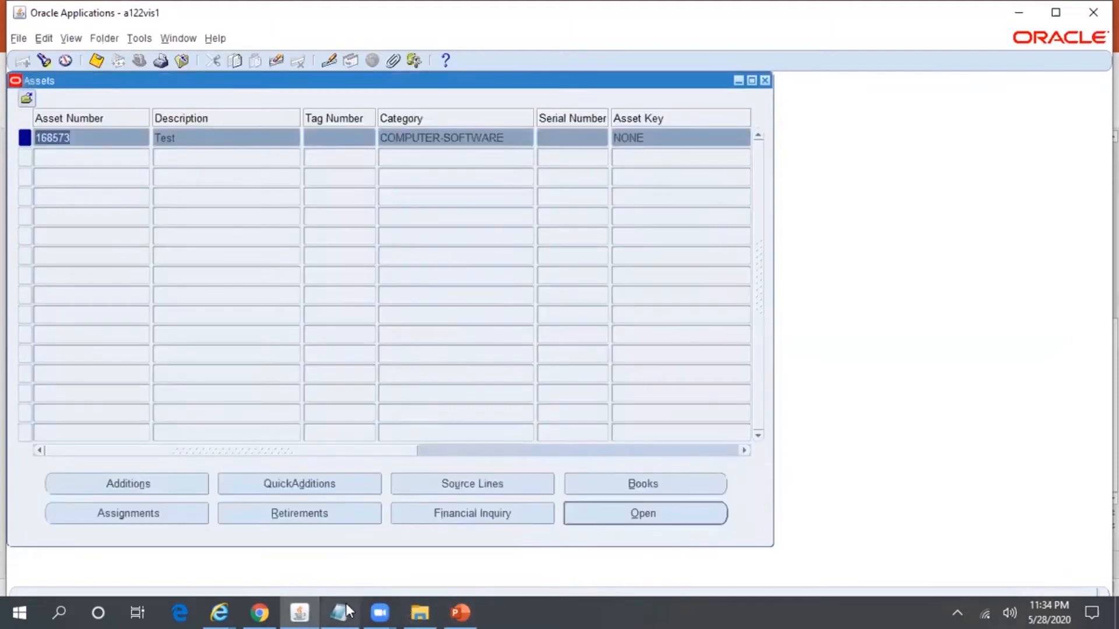
# Copy asset number 227579 from the Notepad notes, find that asset in the Asset Workbench, and open its Books window.
pyautogui.click(345, 606)
pyautogui.moveTo(679, 158); pyautogui.dragTo(633, 158)
pyautogui.hotkey('ctrl', 'c')
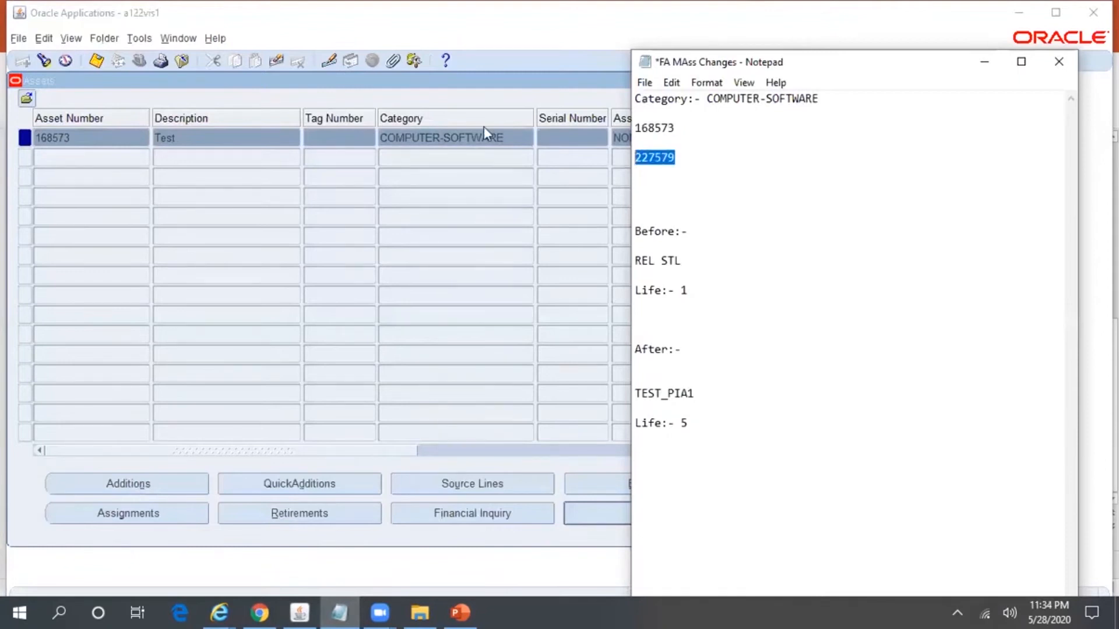
pyautogui.click(380, 97)
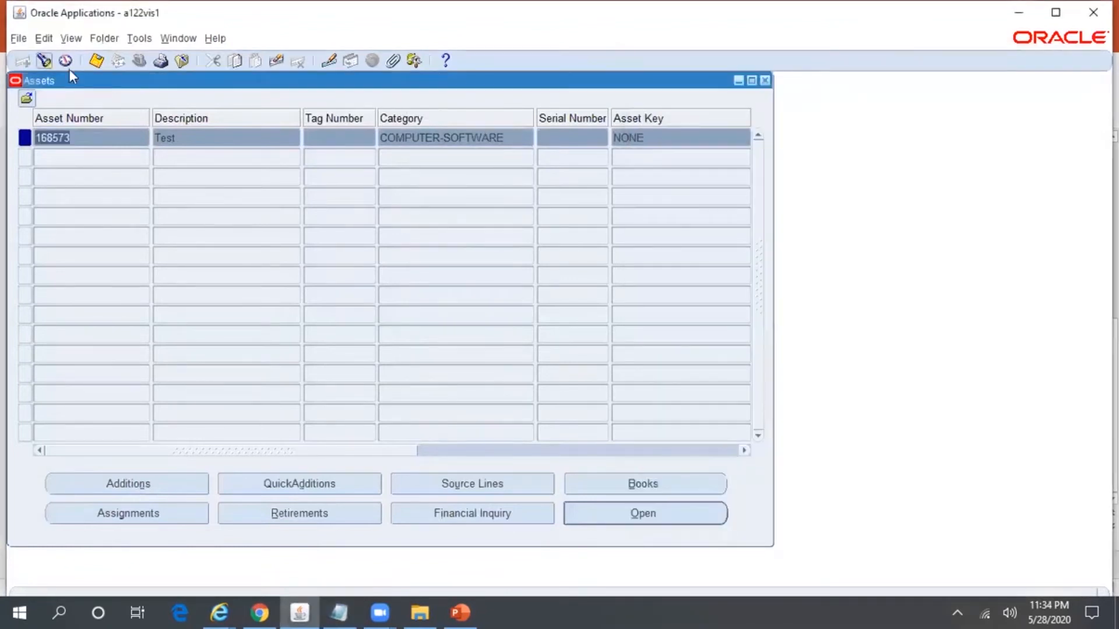
pyautogui.hotkey('ctrl', 'v')
pyautogui.press('Return')
pyautogui.click(613, 482)
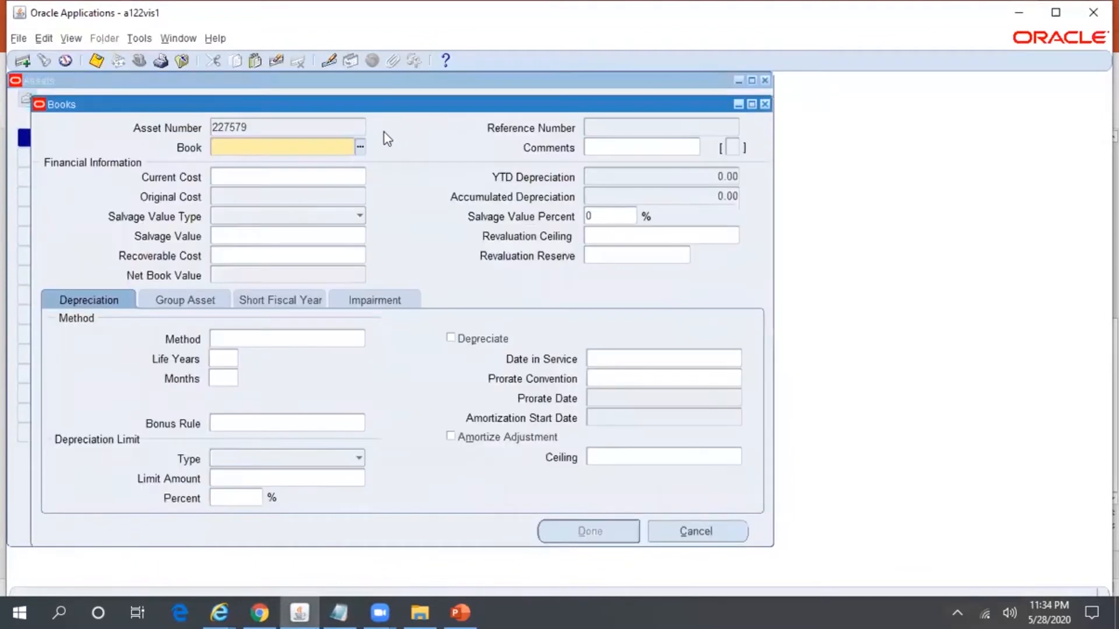
# Choose the RELIANCE CORP book for asset 227579 and compare its depreciation method and life with the Notepad notes.
pyautogui.click(361, 148)
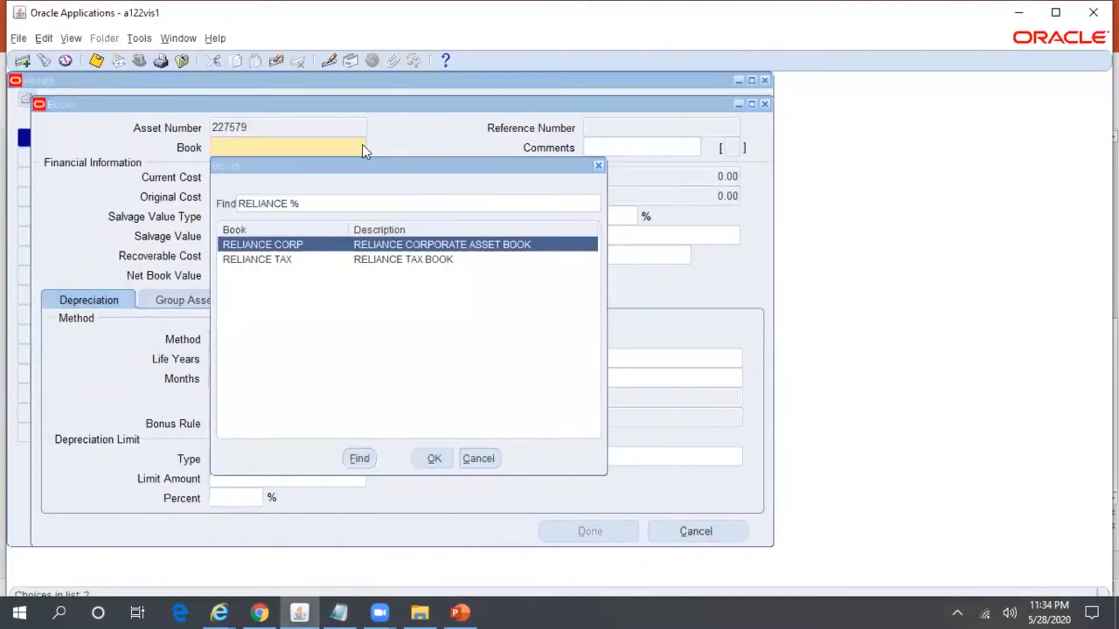
pyautogui.press('Return')
pyautogui.click(324, 175)
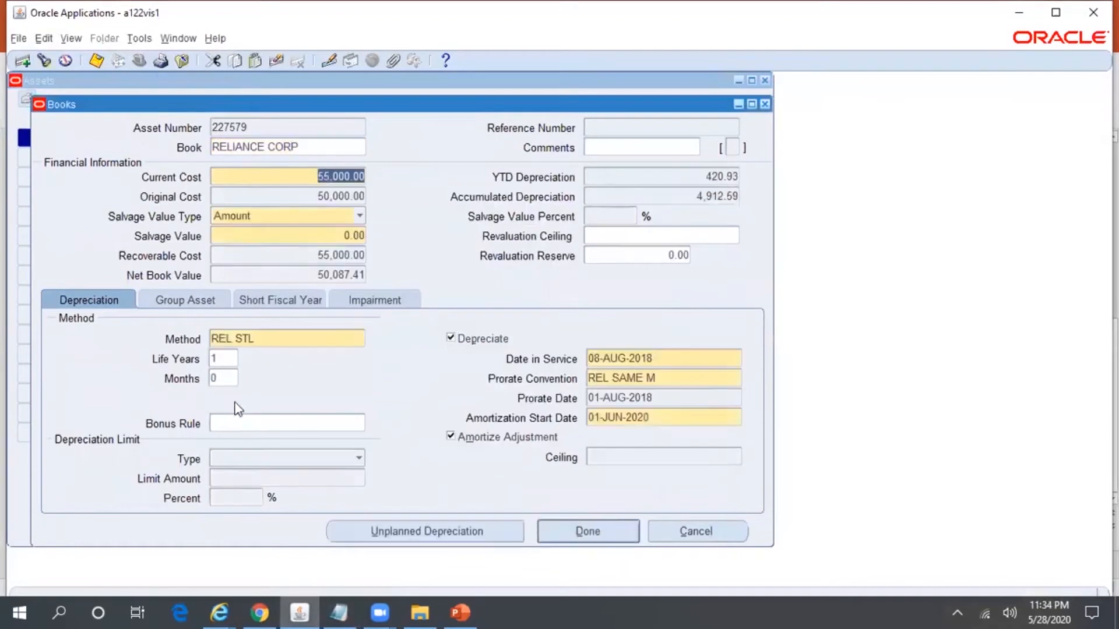
pyautogui.click(273, 335)
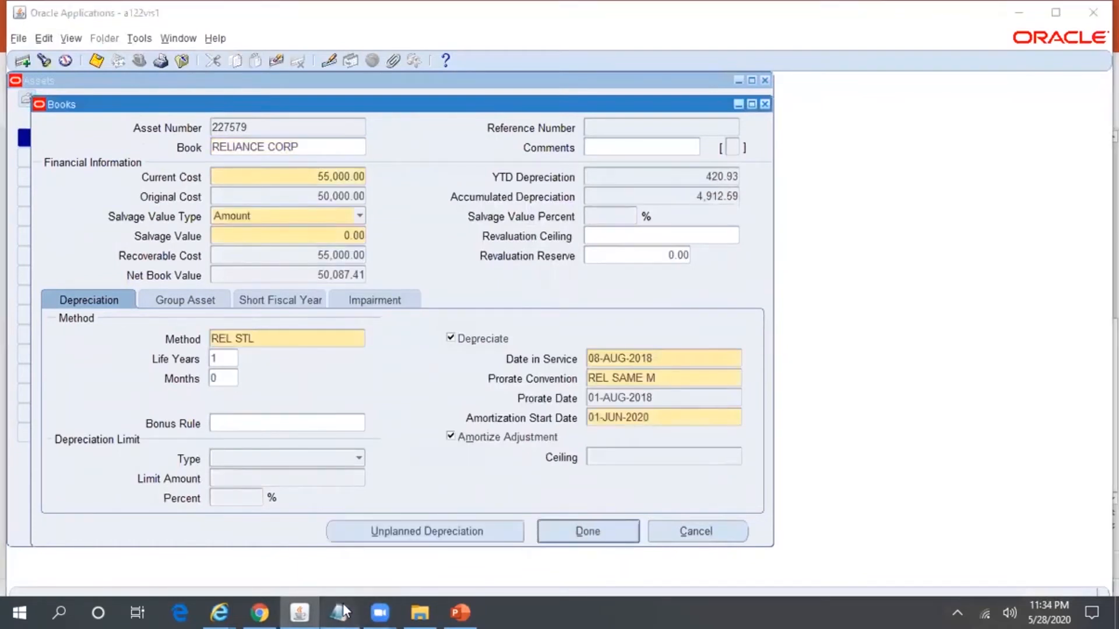
pyautogui.click(343, 605)
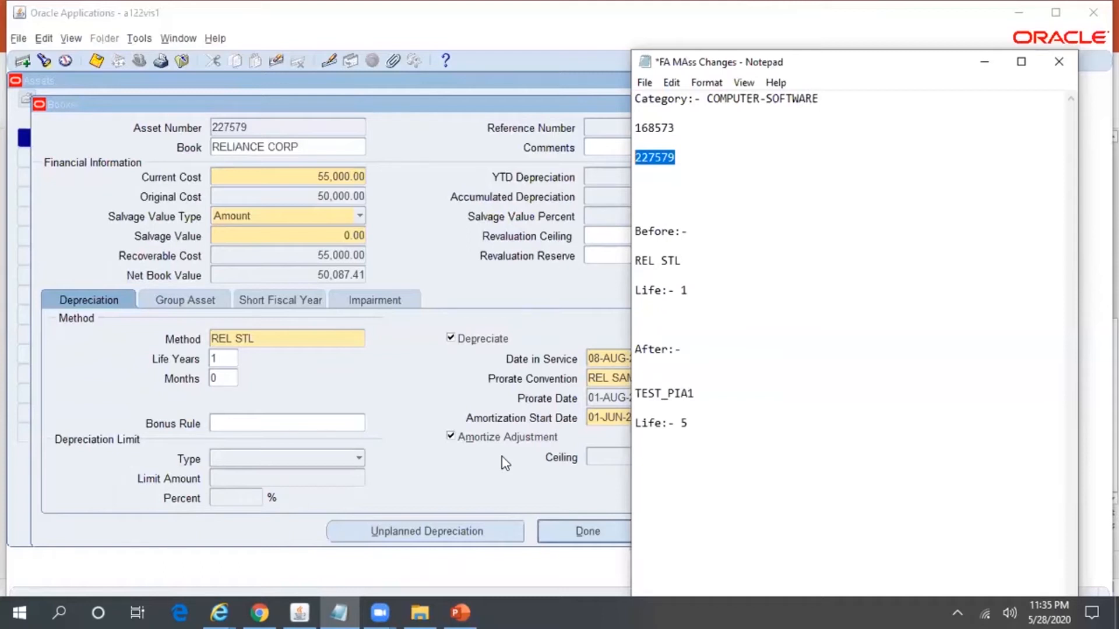
pyautogui.click(440, 165)
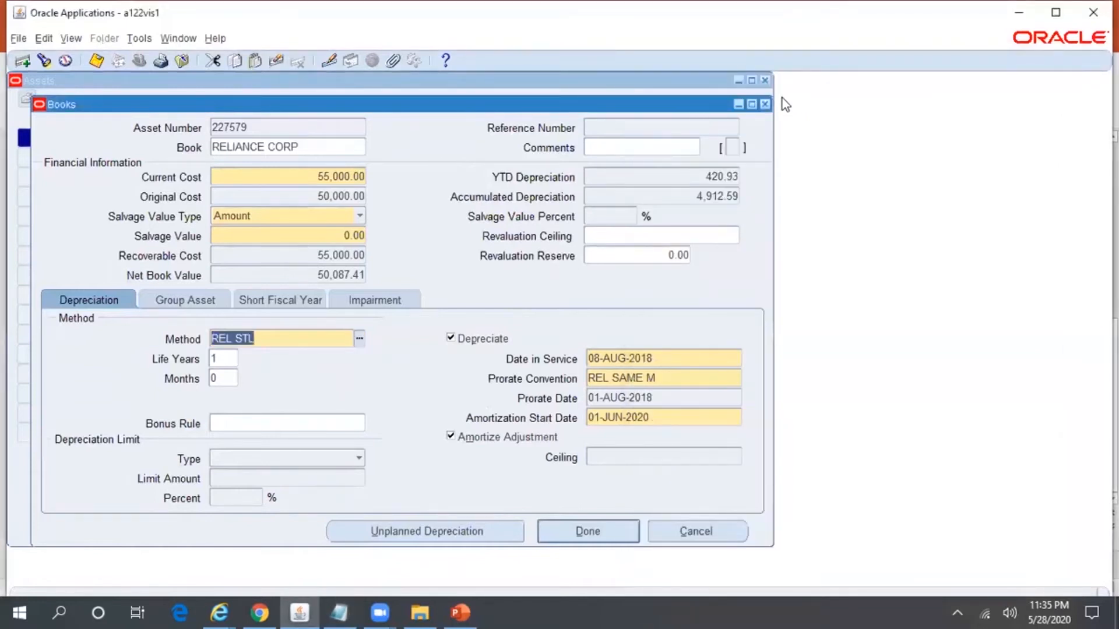
# Close the asset windows, open the Mass Transactions Changes form, and set the book to RELIANCE CORP.
pyautogui.click(765, 81)
pyautogui.click(766, 81)
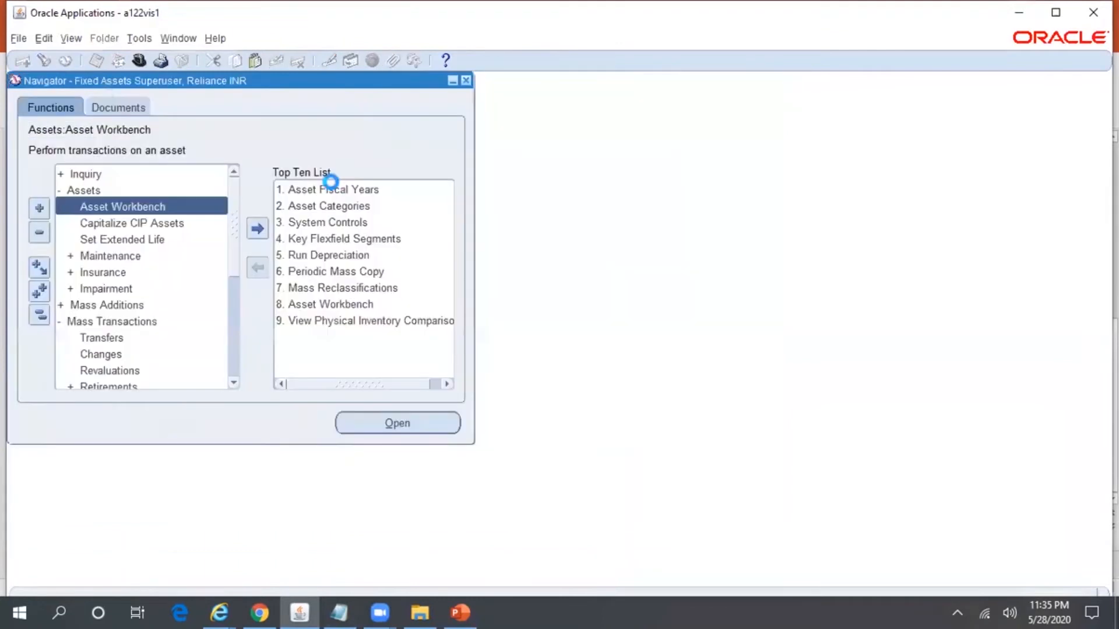
pyautogui.click(110, 358)
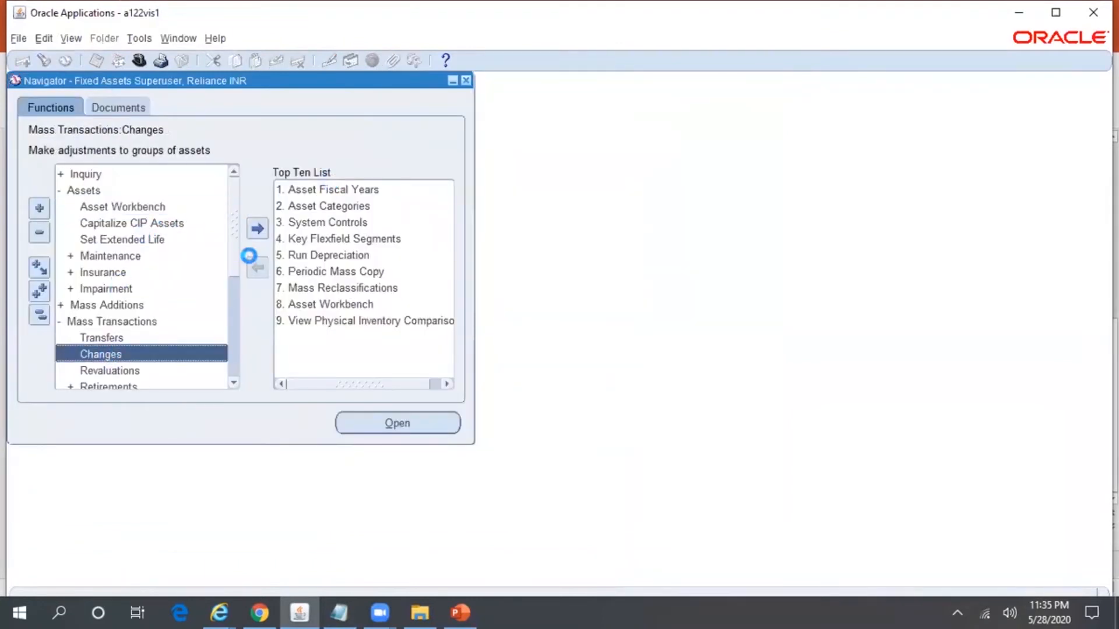
pyautogui.write('RELIANCE CORP')
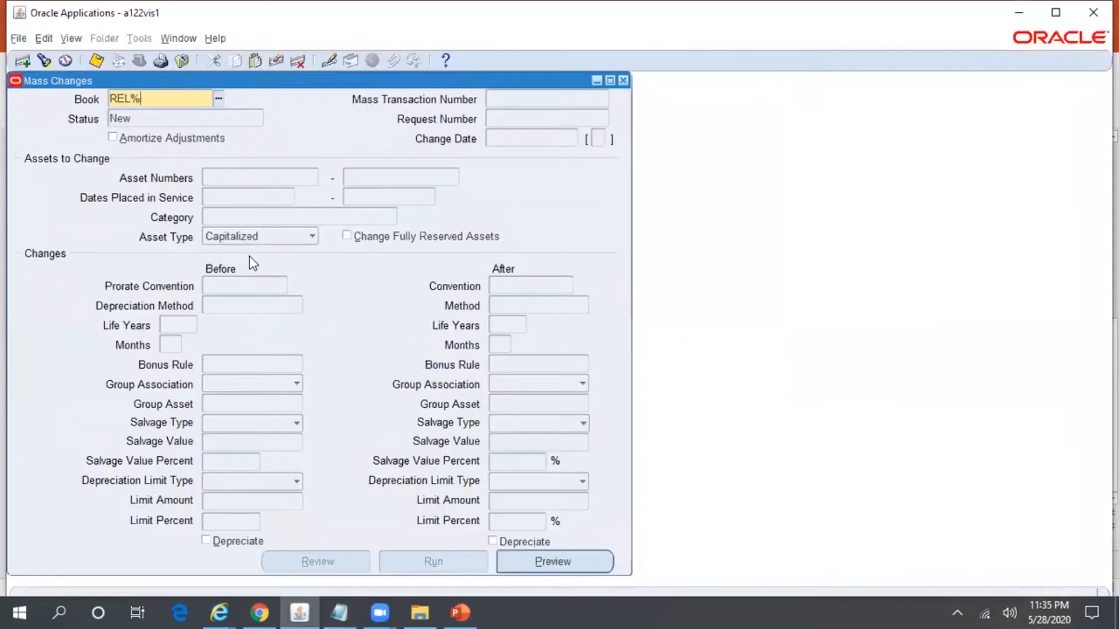
pyautogui.press('Tab')
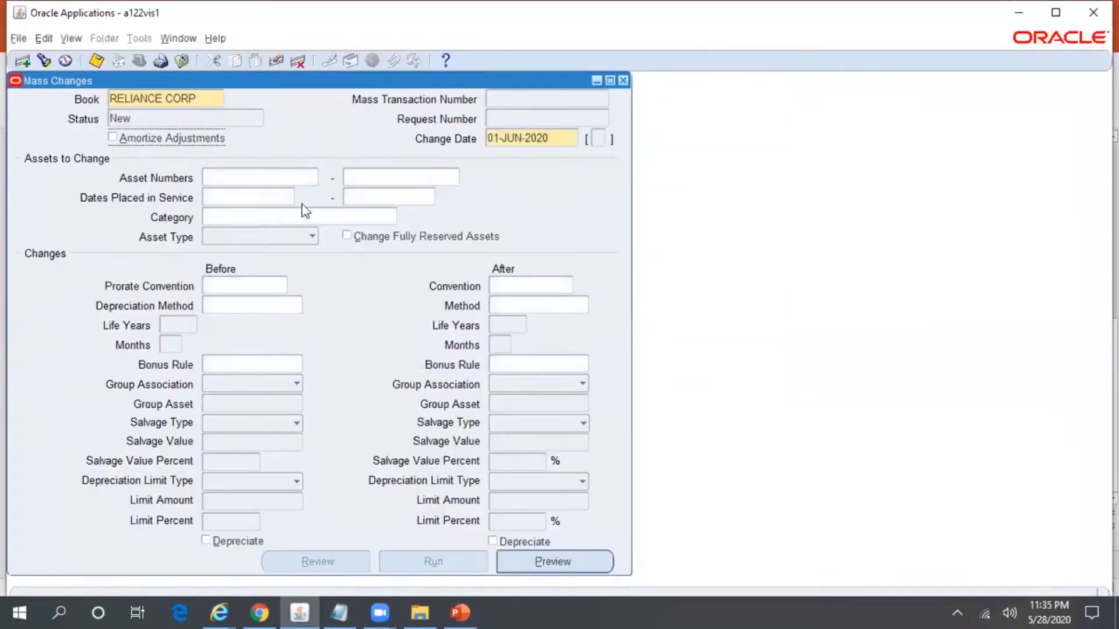
# Set the category of the assets to change to COMPUTER-SOFTWARE, with major category COMPUTER and minor category SOFTWARE.
pyautogui.click(233, 217)
pyautogui.write('COMPUTER')
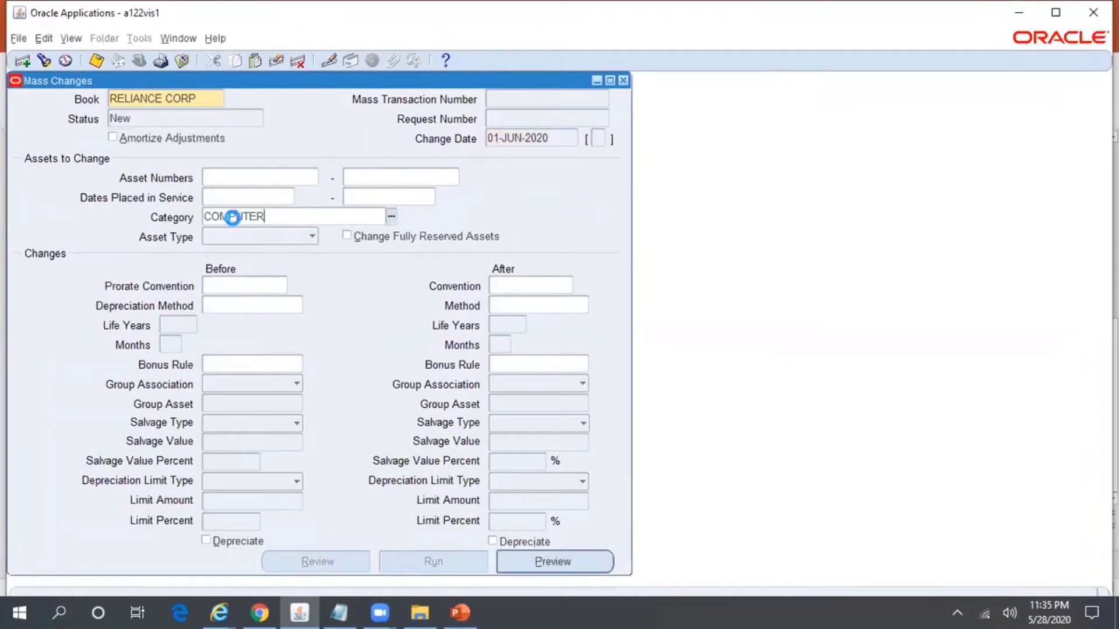
pyautogui.press('Tab')
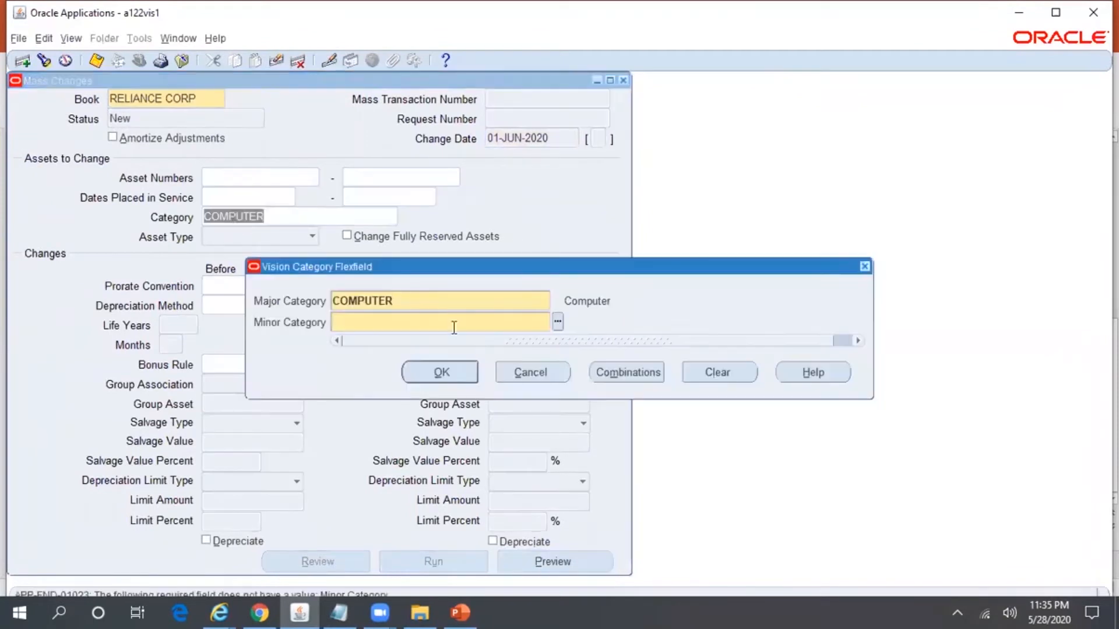
pyautogui.write('SOFTWARE')
pyautogui.press('Tab')
pyautogui.click(458, 374)
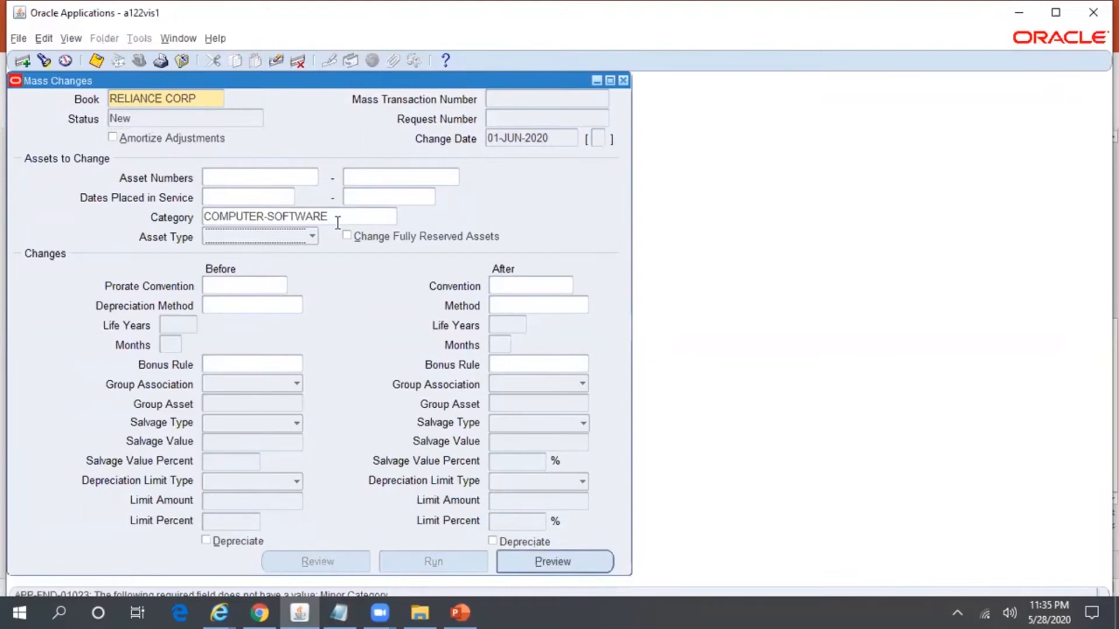
# Set the Before depreciation method to REL STL with a life of 1 year and 0 months.
pyautogui.click(236, 307)
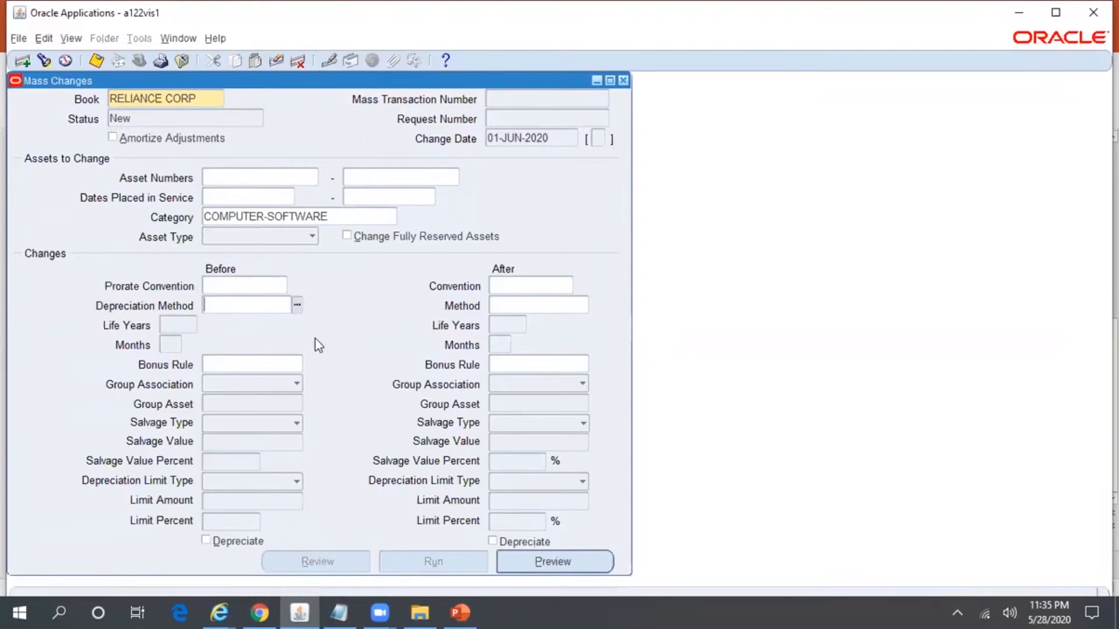
pyautogui.write('REL STL')
pyautogui.press('Tab')
pyautogui.click(190, 325)
pyautogui.write('1')
pyautogui.press('Tab')
# Search the depreciation methods for TEST% and choose TEST_PIA1 as the After method.
pyautogui.click(557, 304)
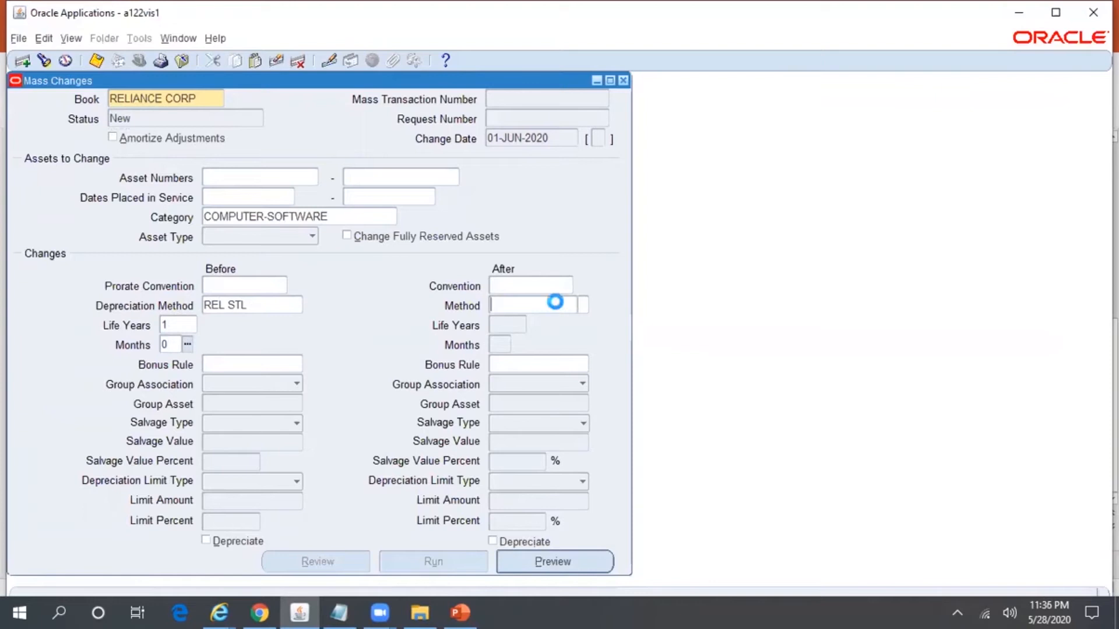
pyautogui.click(580, 305)
pyautogui.write('tEST%')
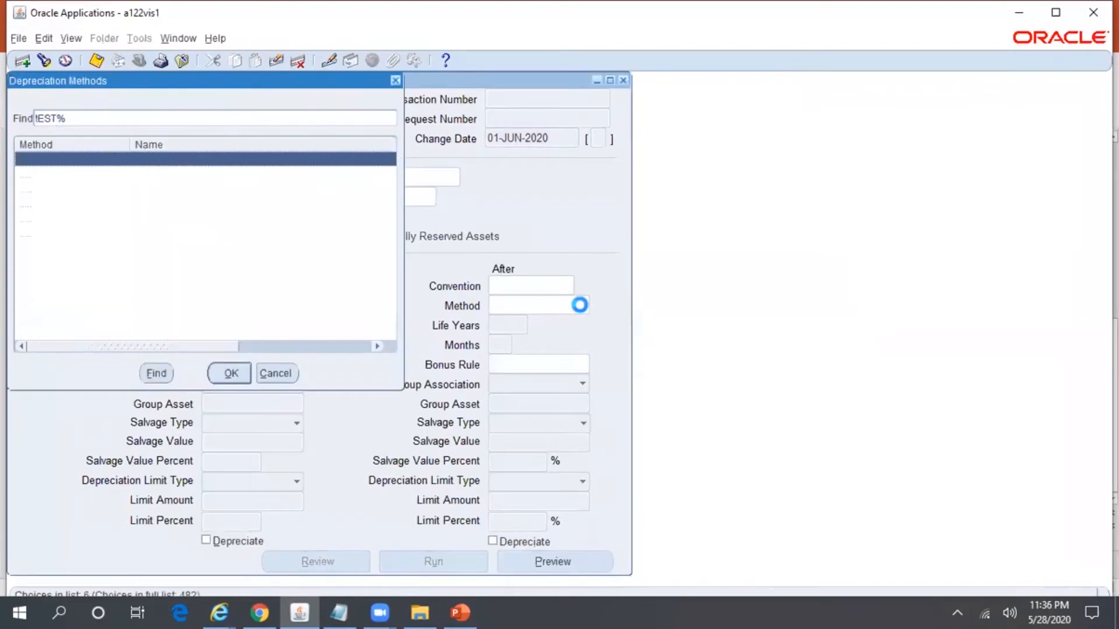
pyautogui.press('Down')
pyautogui.press('Down')
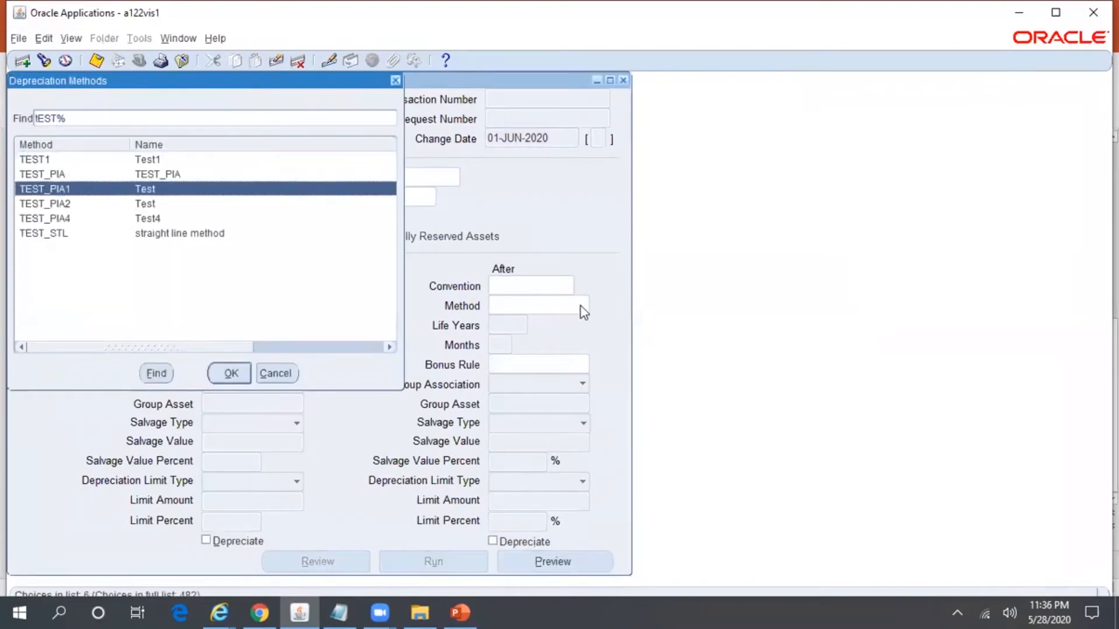
pyautogui.press('Return')
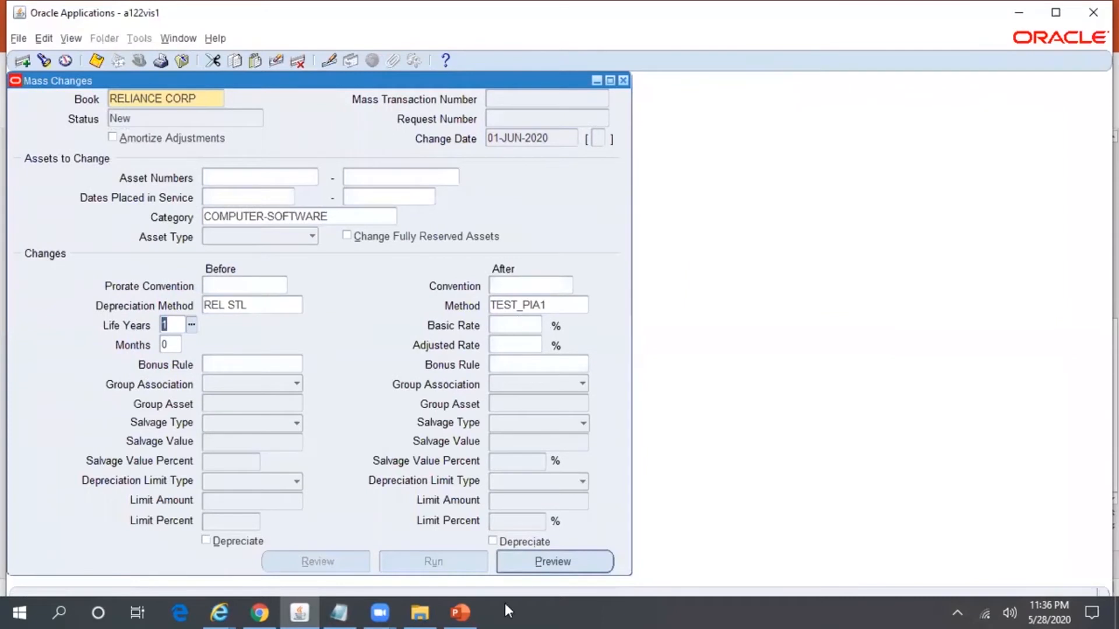
# Check the After values in the Notepad notes, then set the After basic rate and adjusted rate to 5%.
pyautogui.click(339, 613)
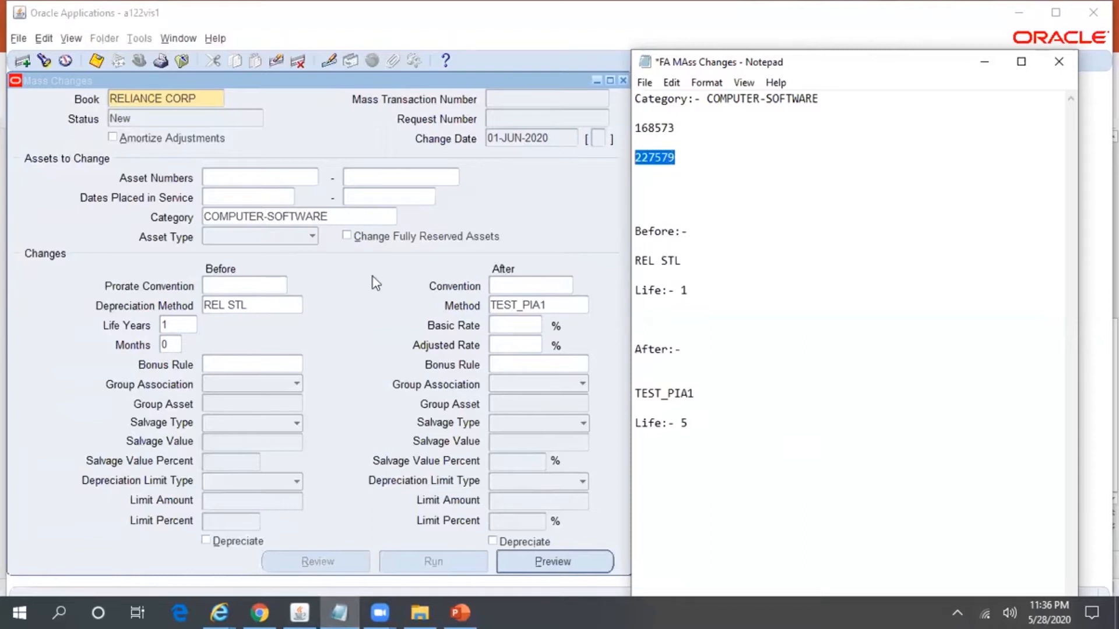
pyautogui.click(547, 306)
pyautogui.click(519, 326)
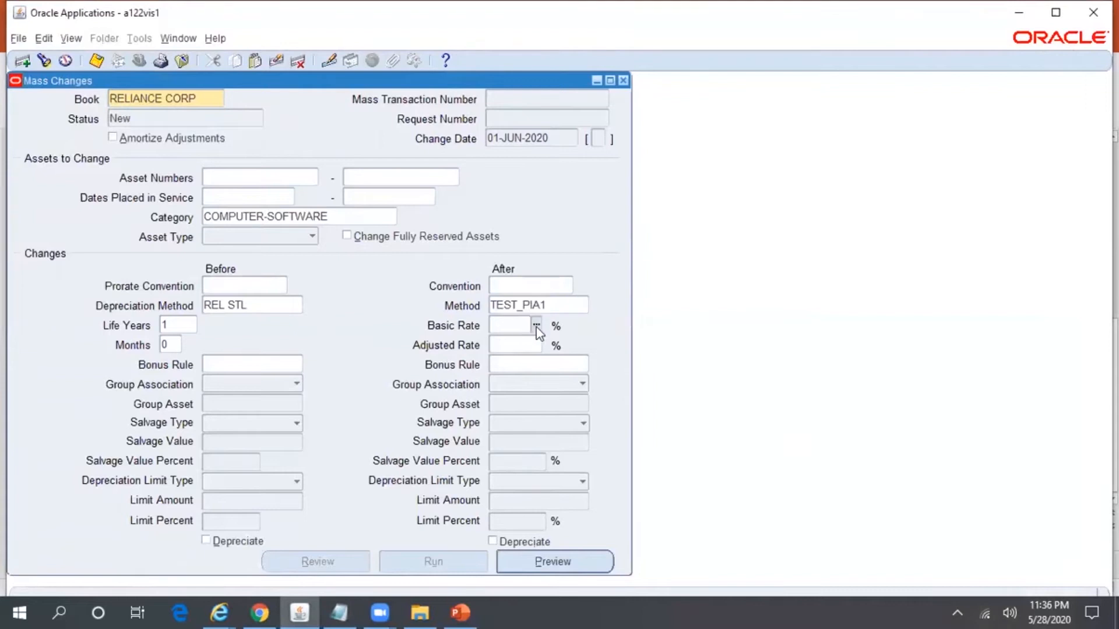
pyautogui.click(536, 325)
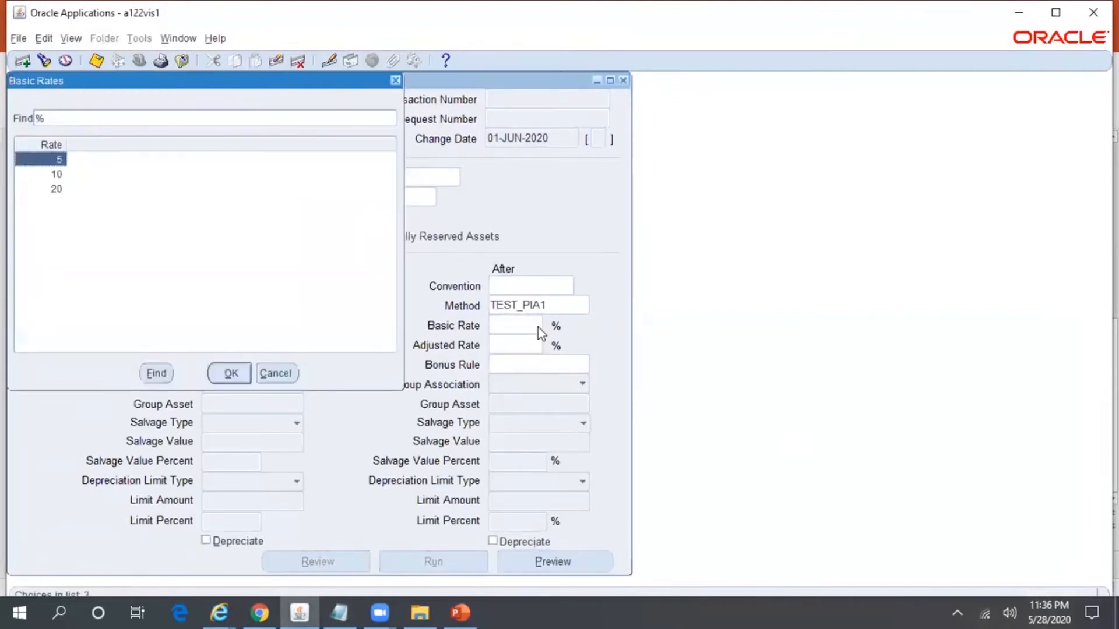
pyautogui.press('Return')
pyautogui.click(534, 346)
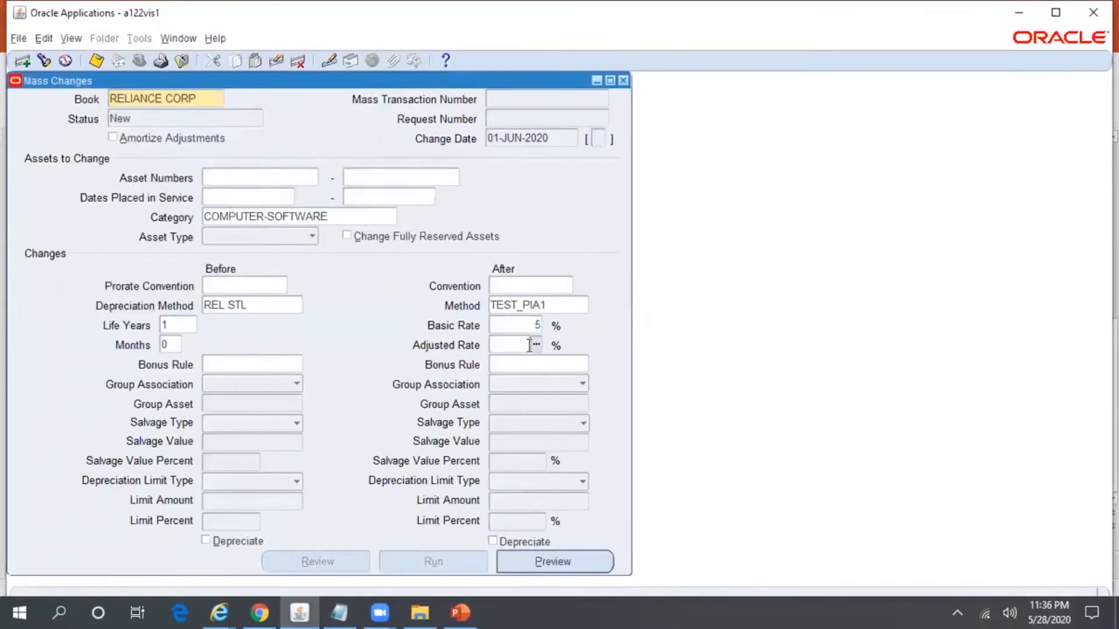
pyautogui.press('Tab')
# Save the mass change, submit its preview, and dismiss the submitted requests note.
pyautogui.click(276, 307)
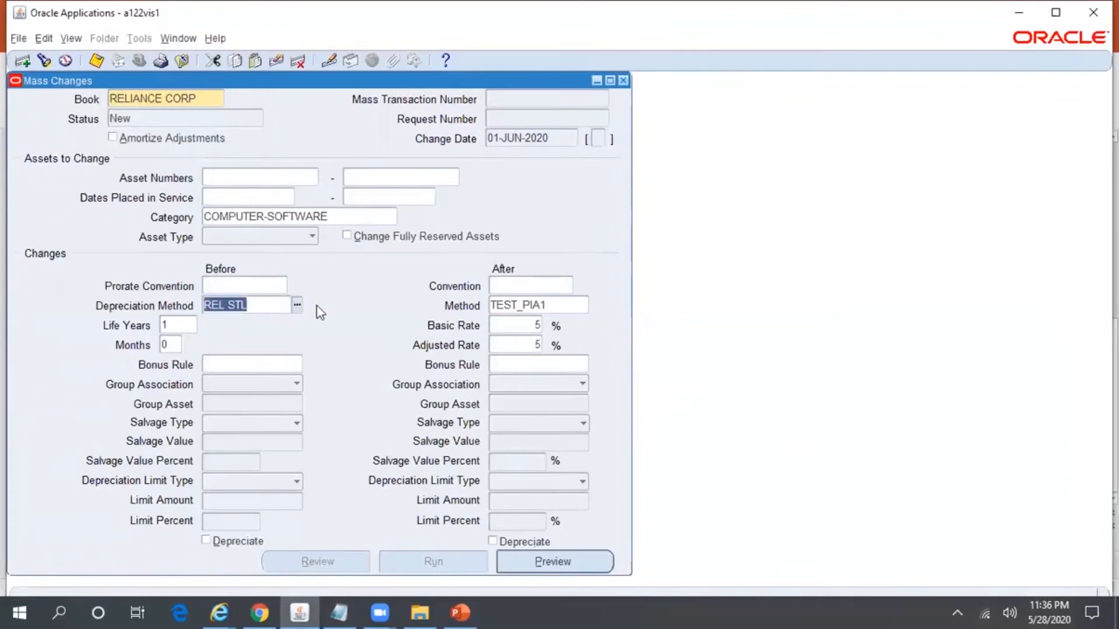
pyautogui.hotkey('ctrl', 's')
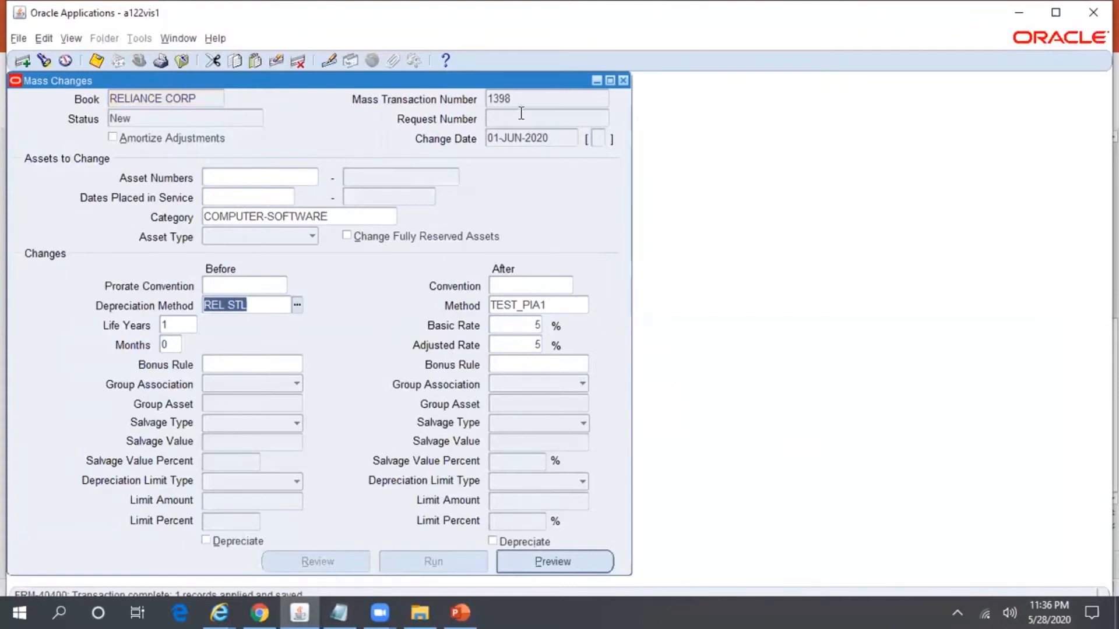
pyautogui.click(552, 562)
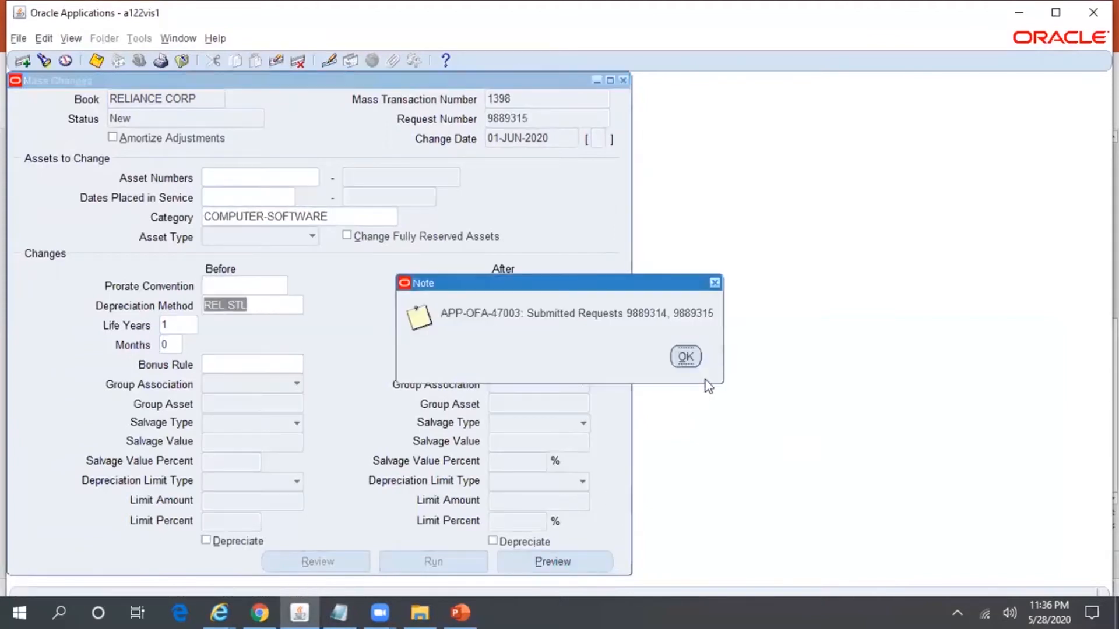
pyautogui.click(685, 357)
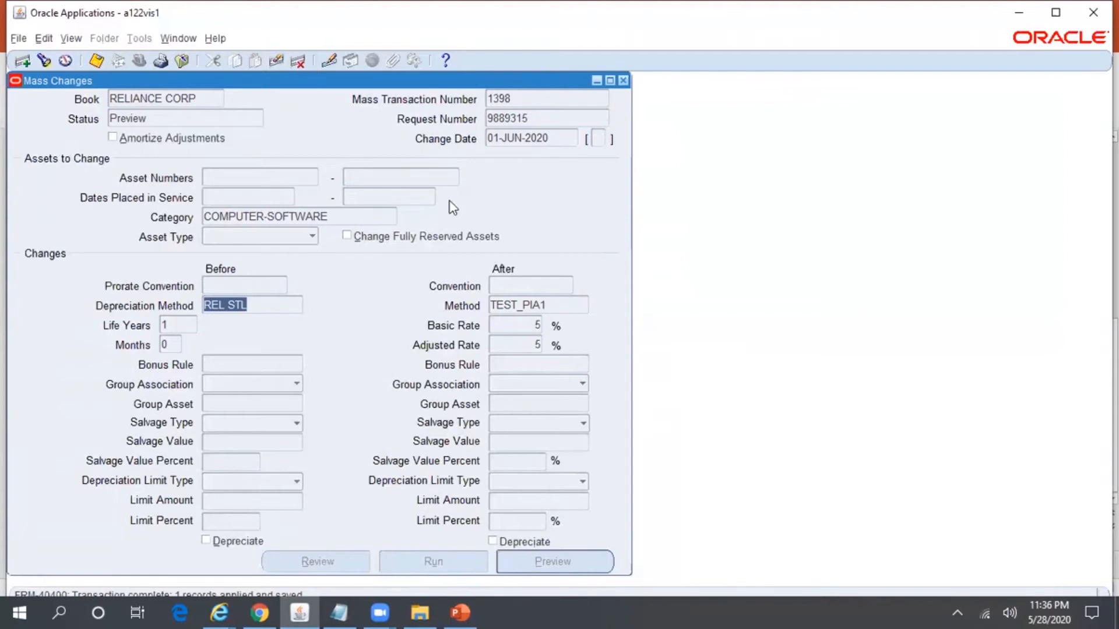
# Copy the mass transaction number into the Notepad notes on a new line below the After life value.
pyautogui.doubleClick(515, 100)
pyautogui.hotkey('ctrl', 'c')
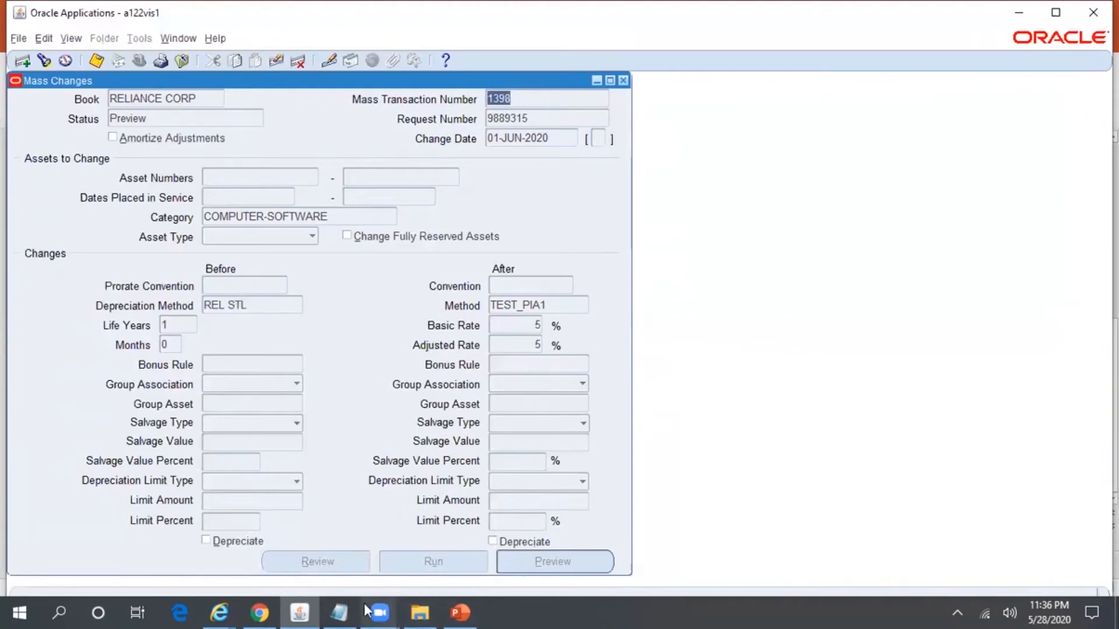
pyautogui.click(340, 612)
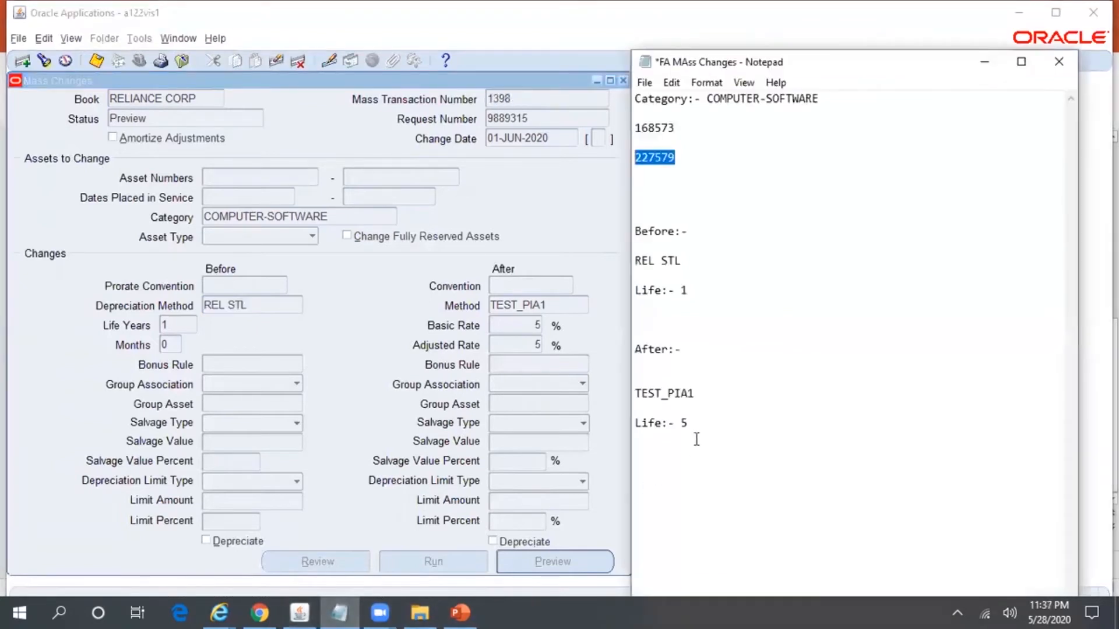
pyautogui.click(705, 421)
pyautogui.press('Return')
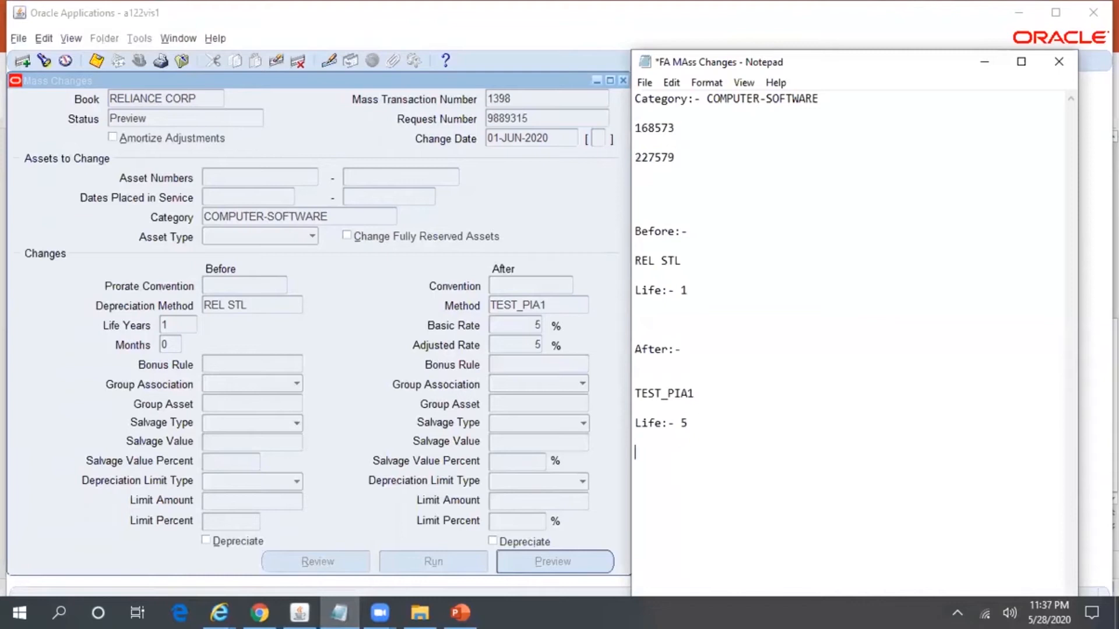
pyautogui.hotkey('ctrl', 'v')
# Return to Oracle Applications, find all of your concurrent requests, and select the pending Mass Change Preview Report.
pyautogui.click(339, 124)
pyautogui.click(544, 118)
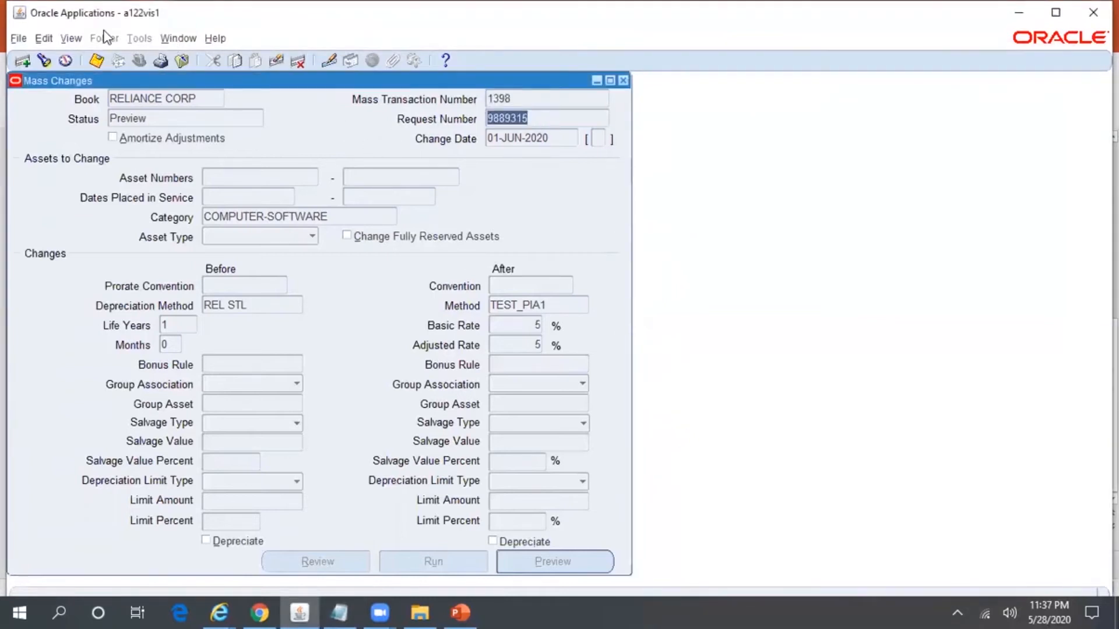
pyautogui.click(75, 39)
pyautogui.click(85, 247)
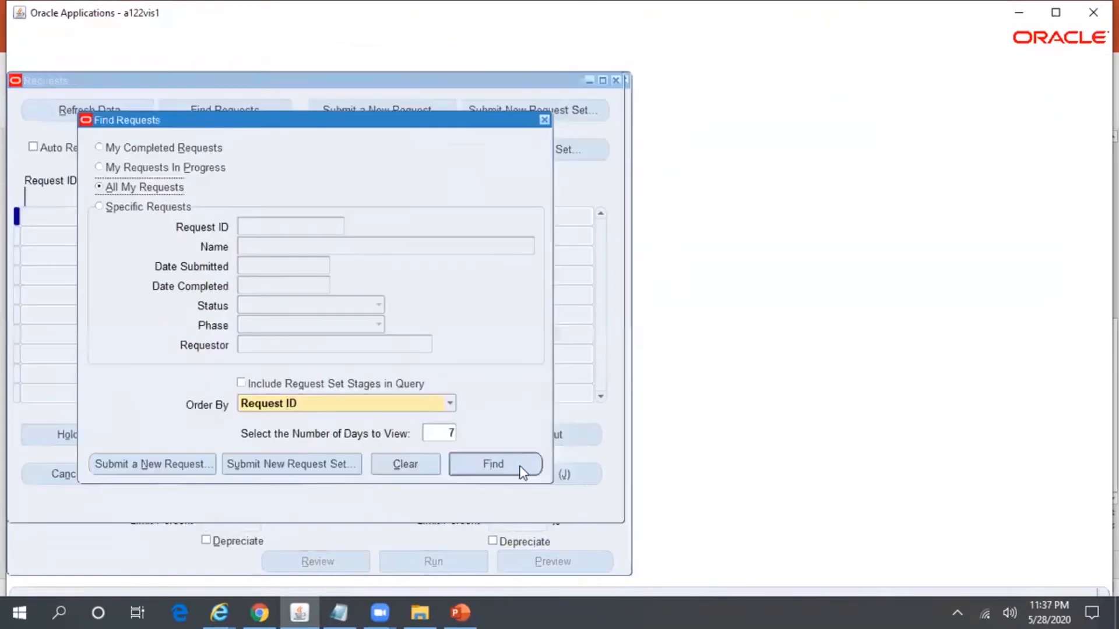
pyautogui.click(516, 465)
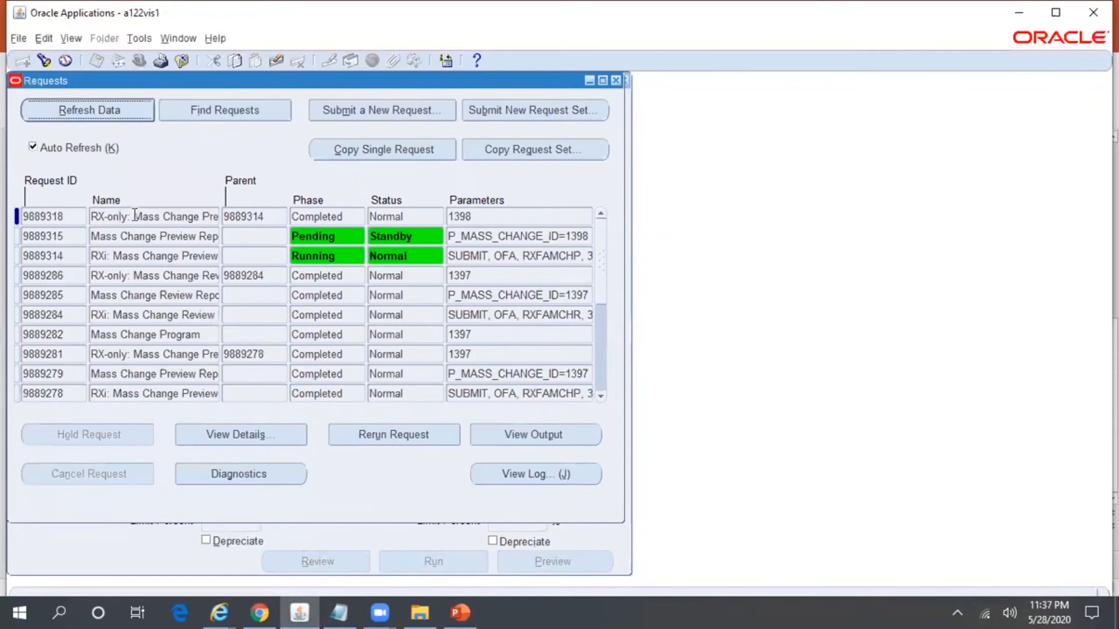
pyautogui.click(152, 237)
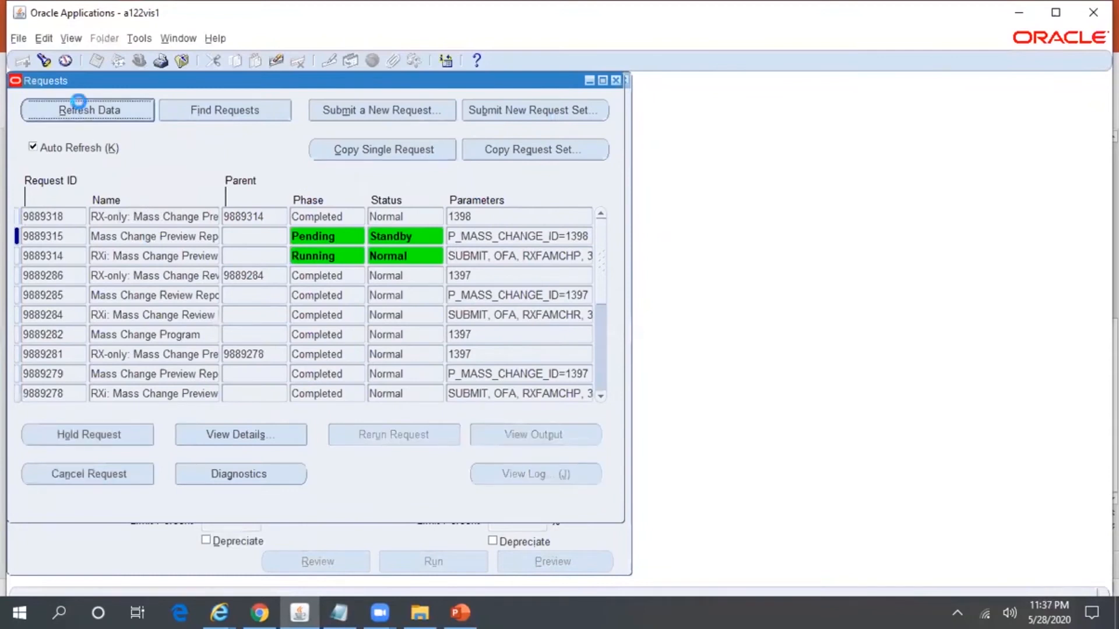
# Refresh the requests, try to view the output of the completed RX-only Mass Change Preview request, and dismiss the resulting message.
pyautogui.click(79, 102)
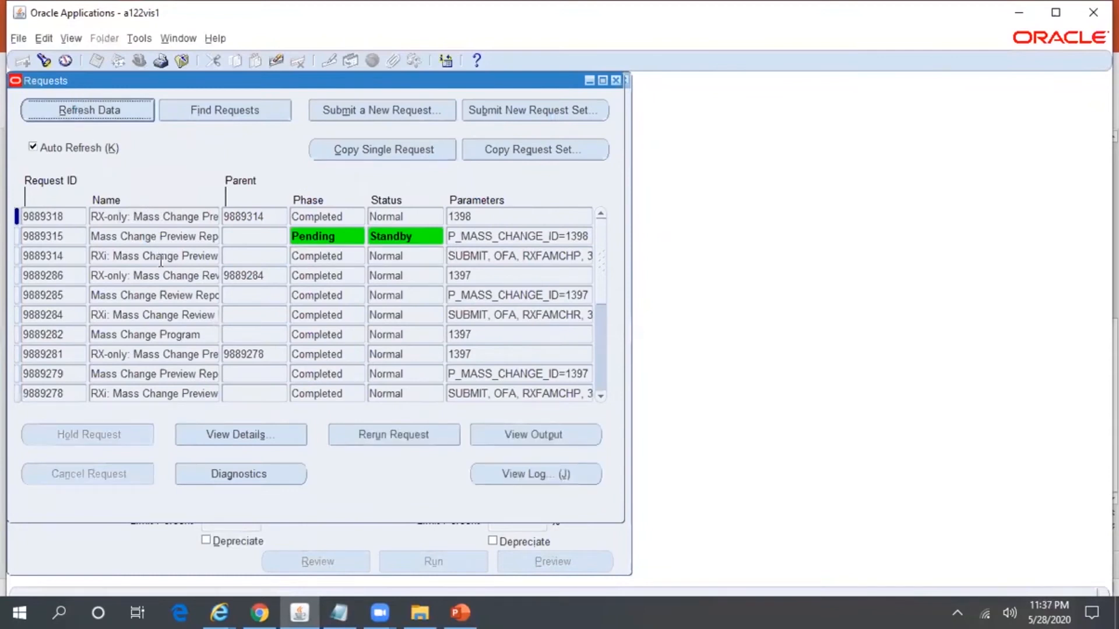
pyautogui.click(111, 109)
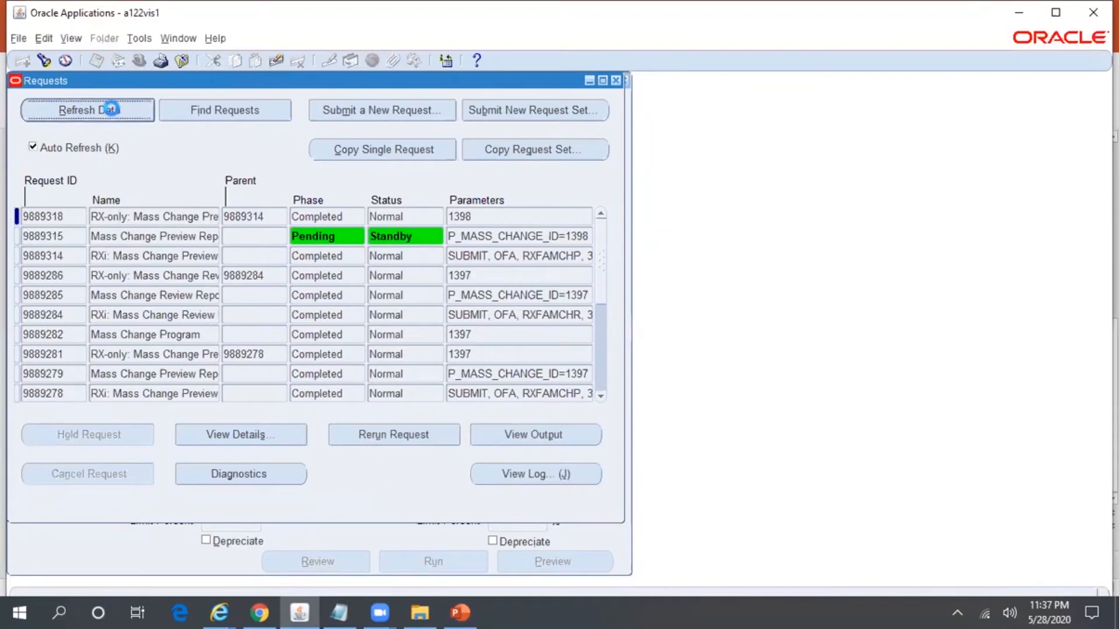
pyautogui.click(194, 239)
pyautogui.click(188, 217)
pyautogui.click(564, 431)
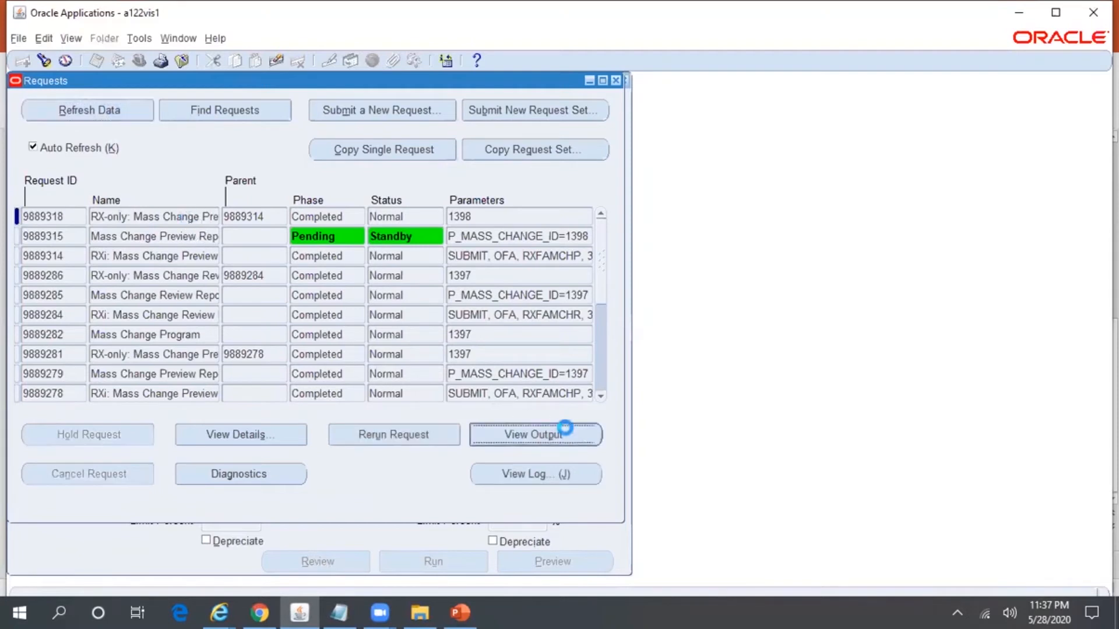
pyautogui.click(676, 356)
# Keep refreshing the requests until the Mass Change Preview Report completes, and move the Requests window to uncover the Mass Changes form.
pyautogui.click(136, 236)
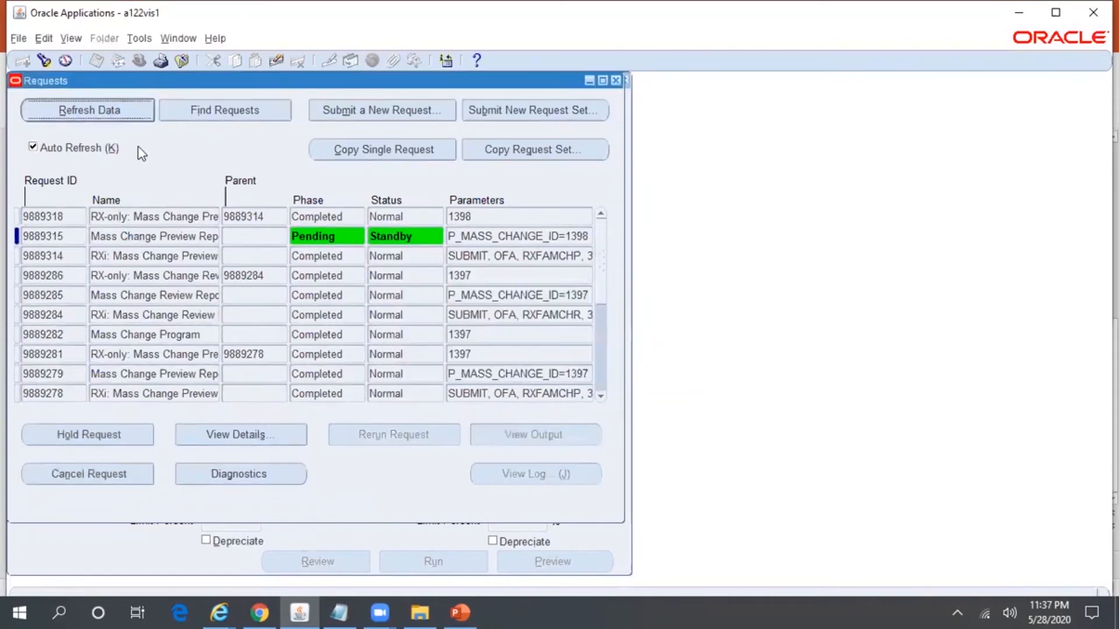
pyautogui.click(105, 113)
pyautogui.click(105, 114)
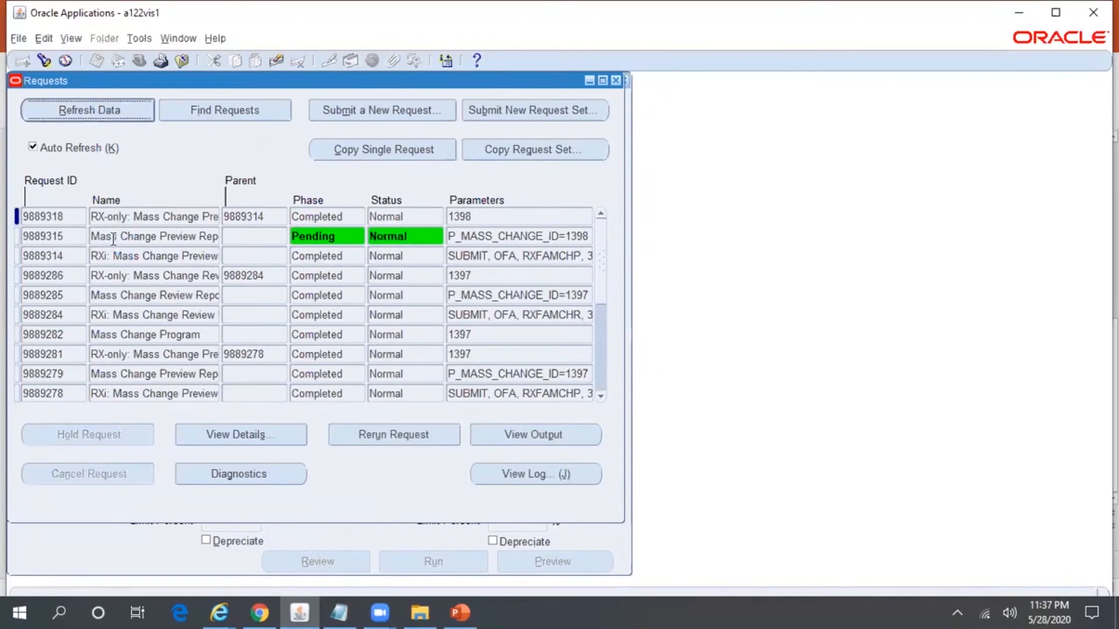
pyautogui.click(122, 236)
pyautogui.click(113, 120)
pyautogui.click(102, 115)
pyautogui.click(102, 116)
pyautogui.click(102, 115)
pyautogui.click(102, 115)
pyautogui.moveTo(297, 94); pyautogui.dragTo(557, 105)
pyautogui.click(347, 122)
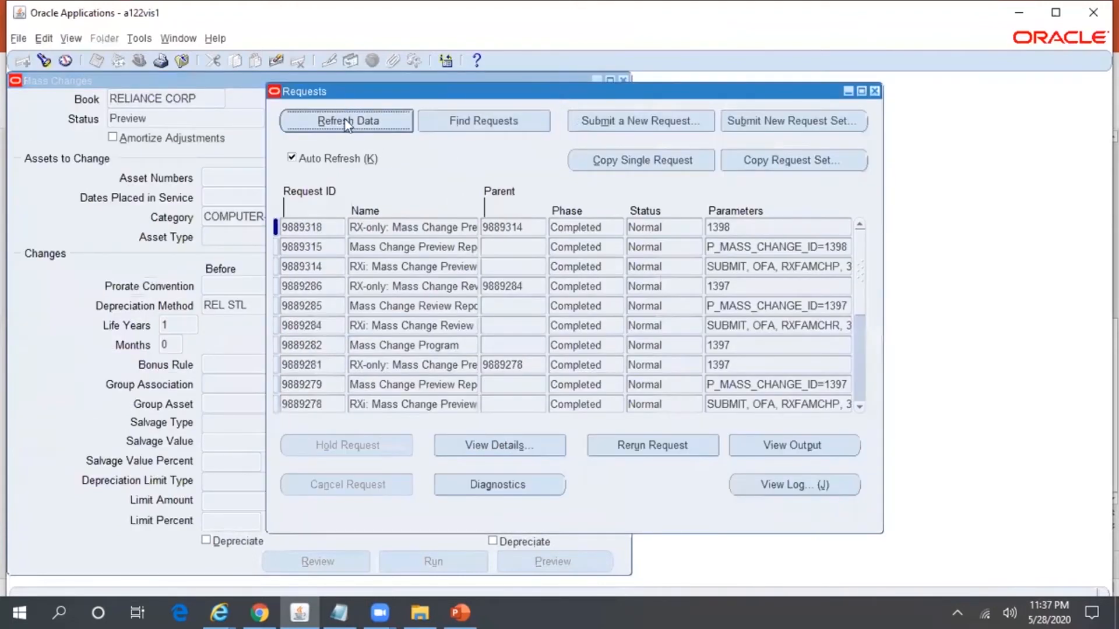
# View the Mass Change Preview Report output in Internet Explorer and compare its assets and methods with the Notepad notes.
pyautogui.click(806, 453)
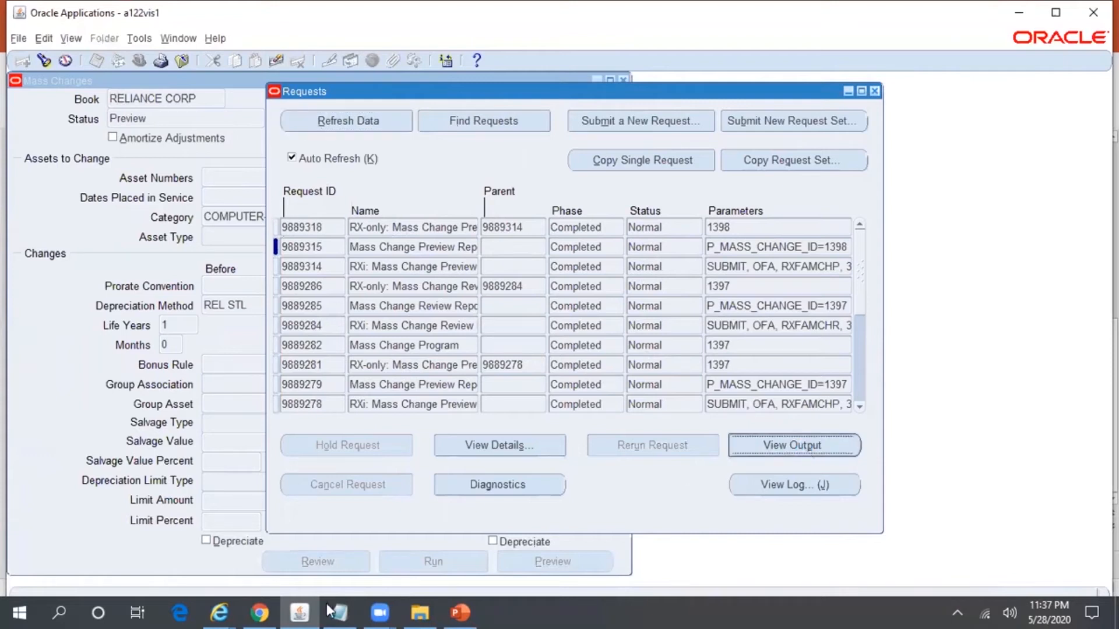
pyautogui.click(219, 612)
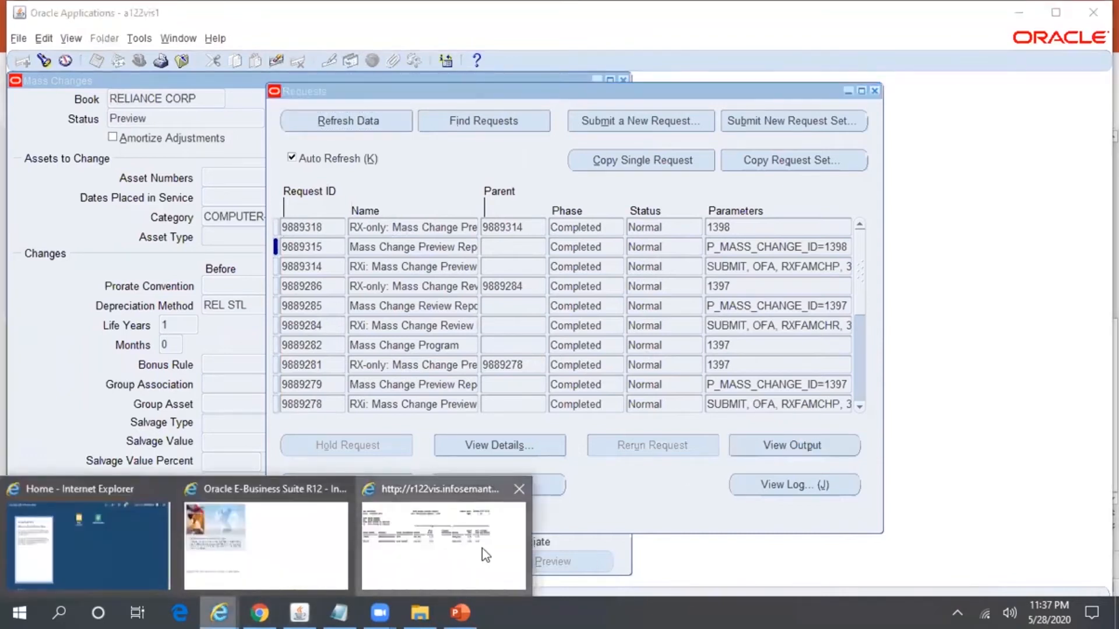
pyautogui.click(449, 542)
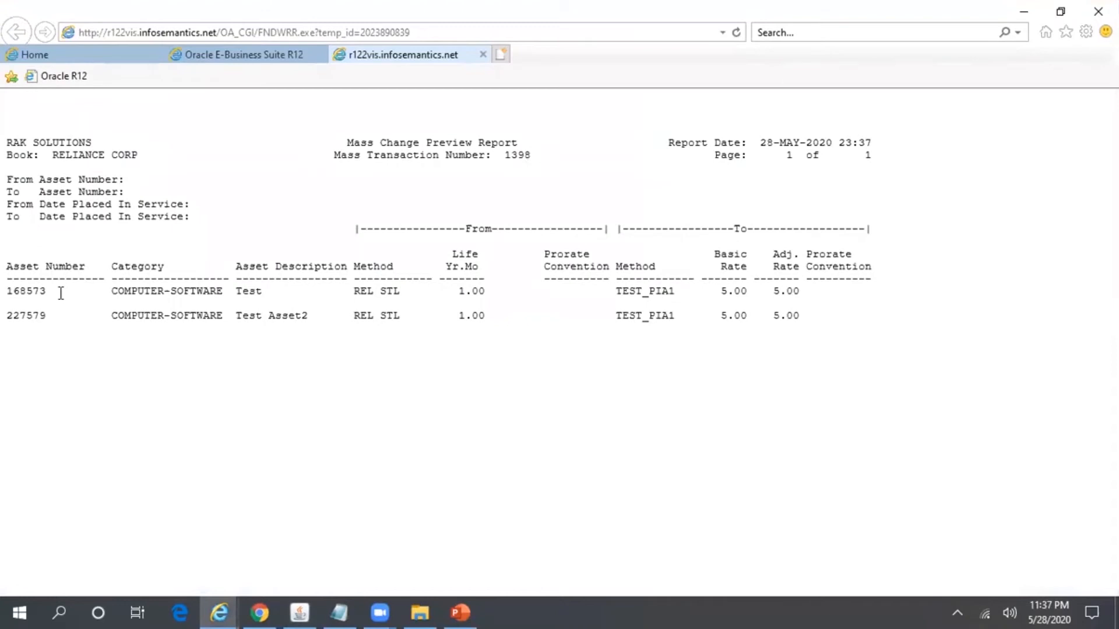
pyautogui.click(342, 609)
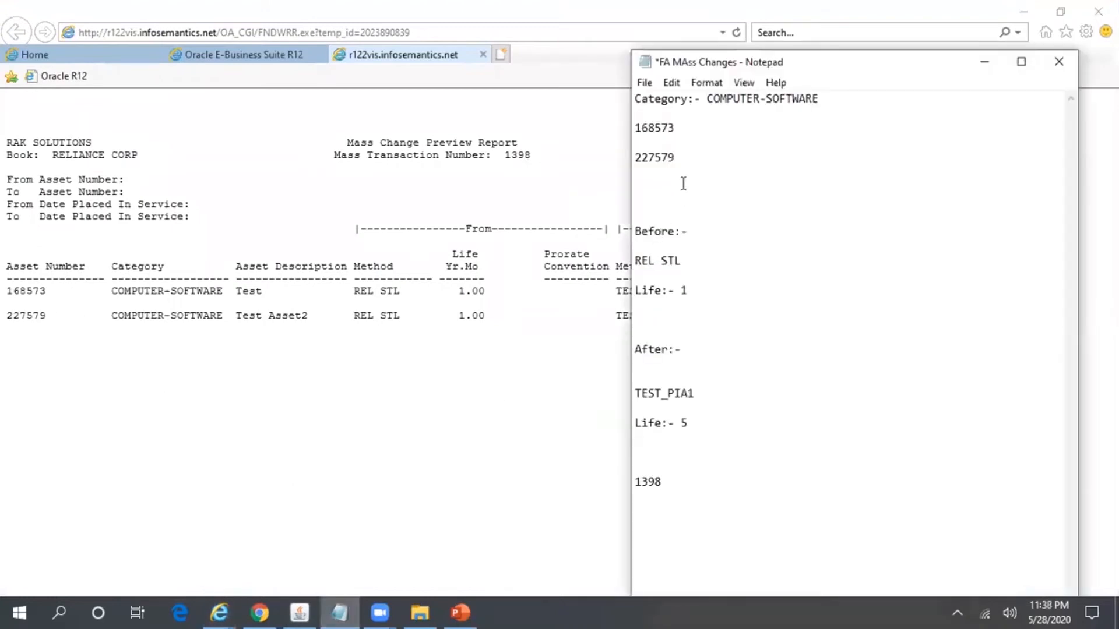
# Return to Oracle Applications, close the requests list, and re-query the mass change by its mass transaction number, 1398.
pyautogui.click(307, 609)
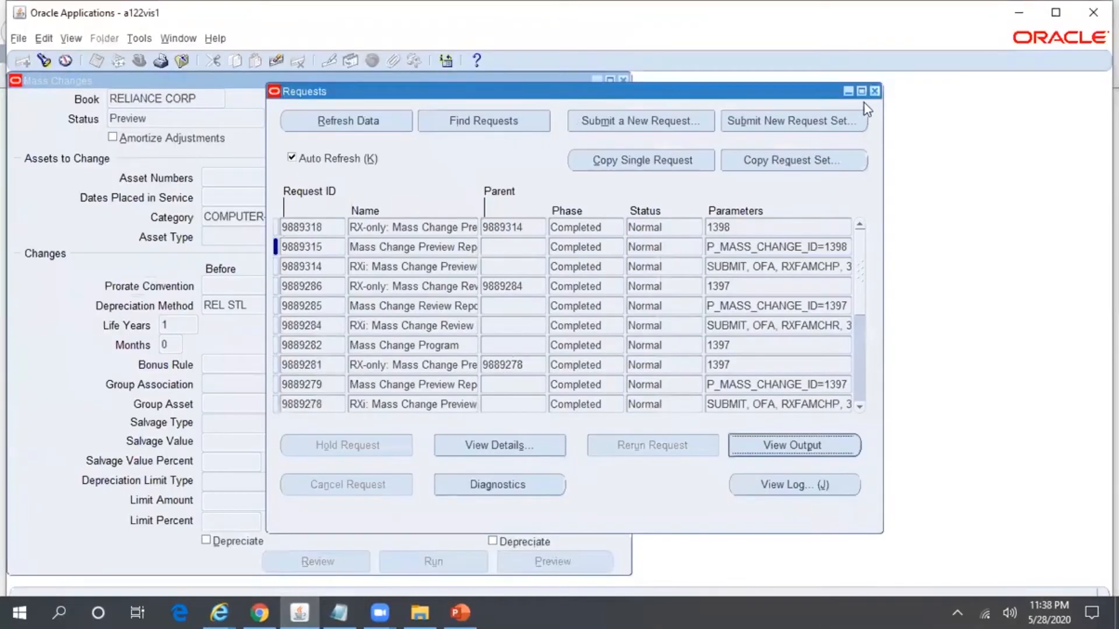
pyautogui.click(875, 92)
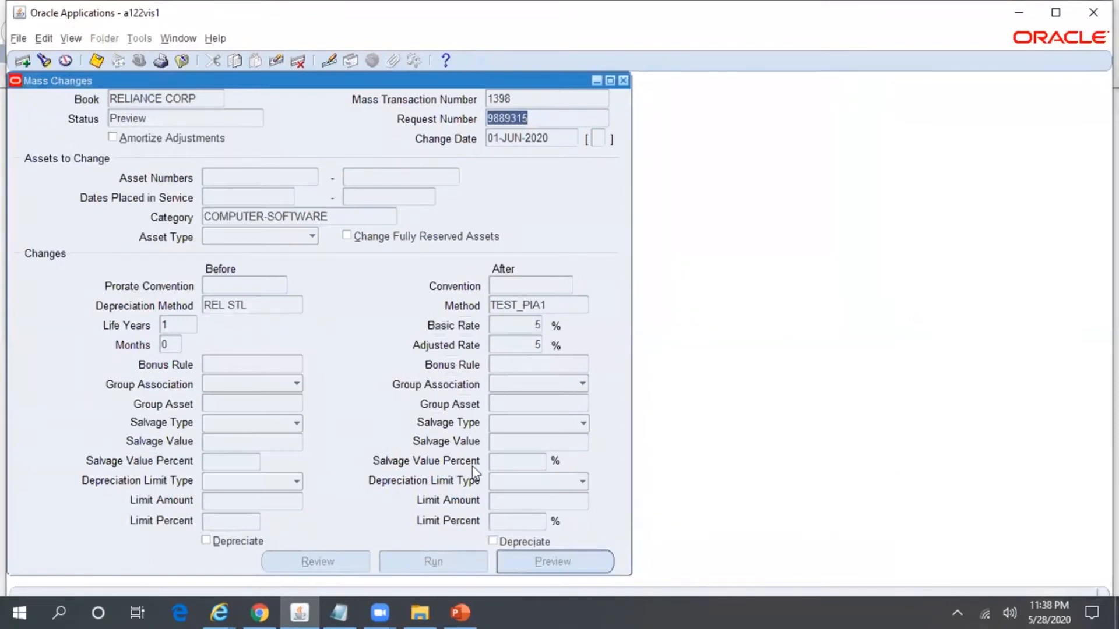
pyautogui.doubleClick(532, 98)
pyautogui.hotkey('ctrl', 'c')
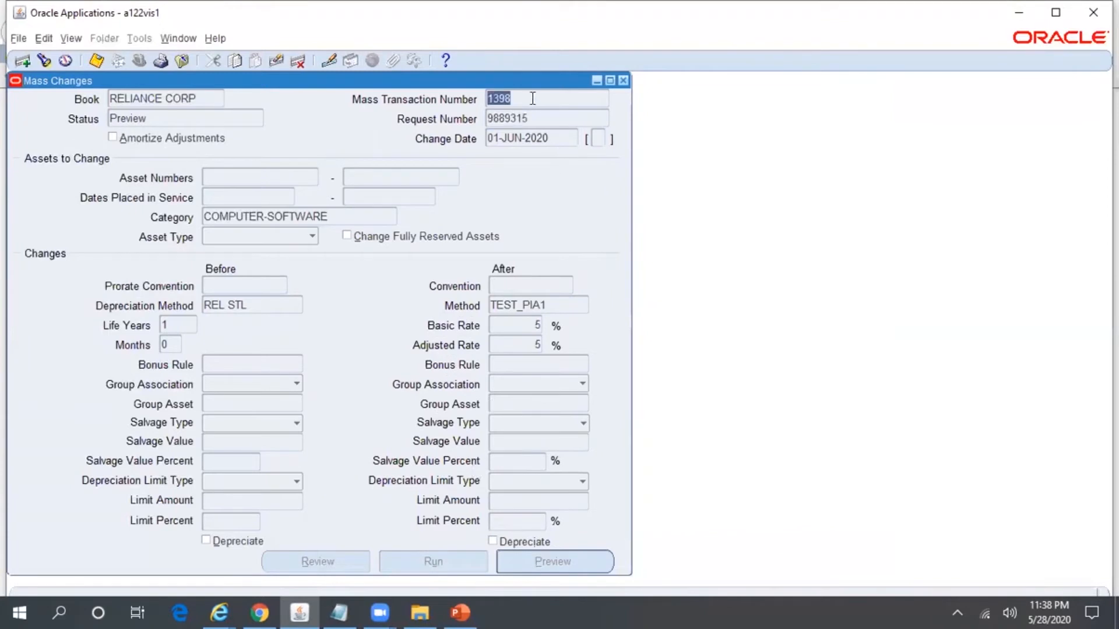
pyautogui.press('F11')
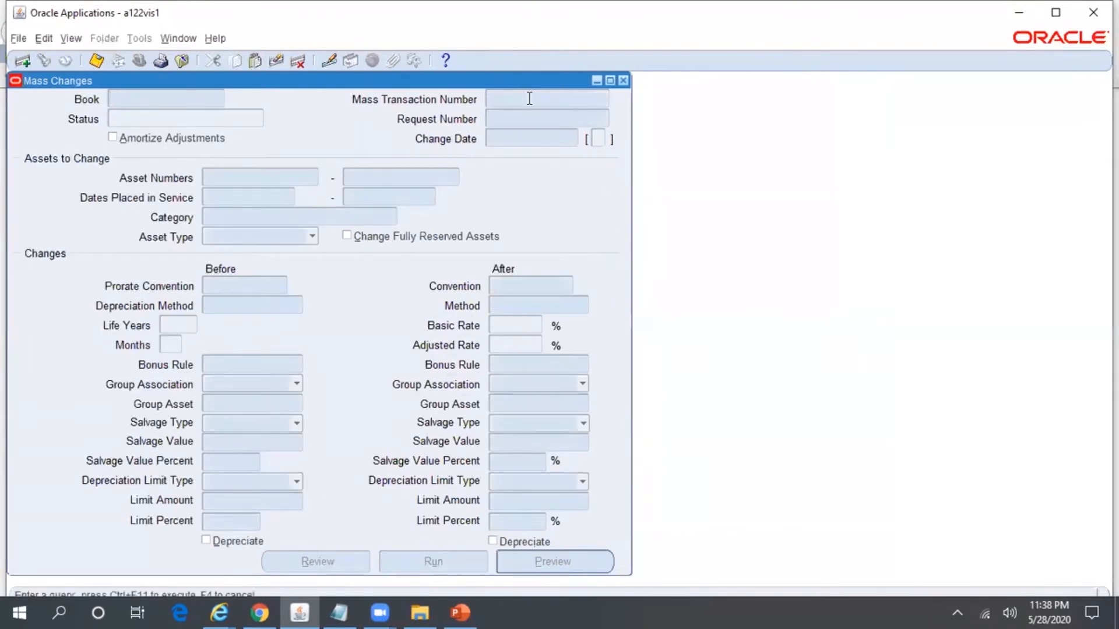
pyautogui.hotkey('ctrl', 'v')
pyautogui.hotkey('ctrl', 'F11')
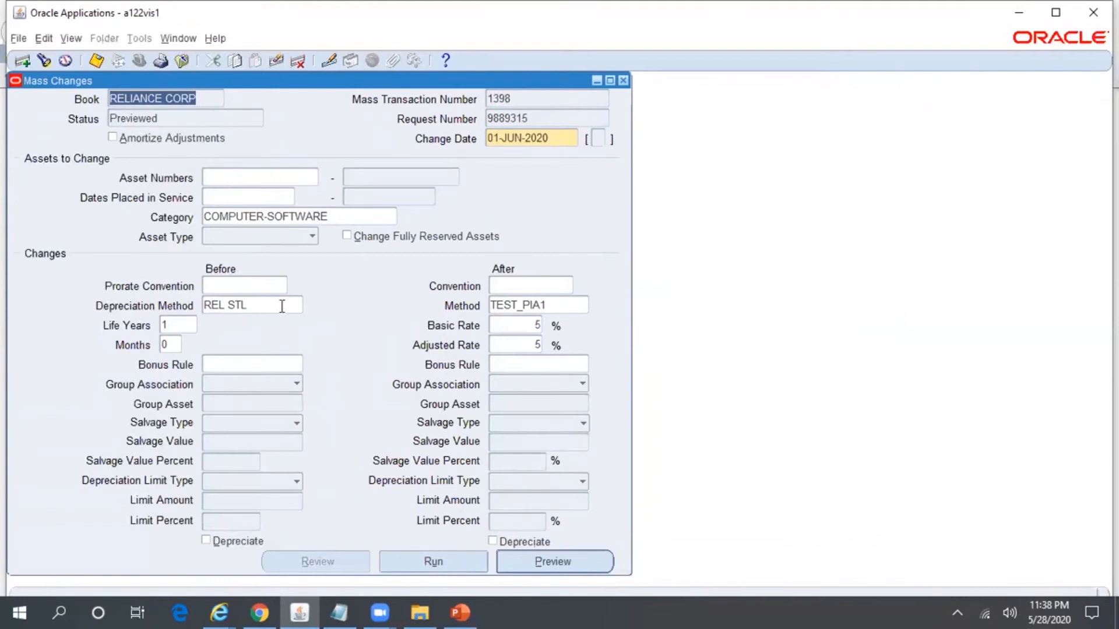
# Run the previewed mass change, confirm performing the mass transaction, and dismiss the submitted request note.
pyautogui.click(421, 570)
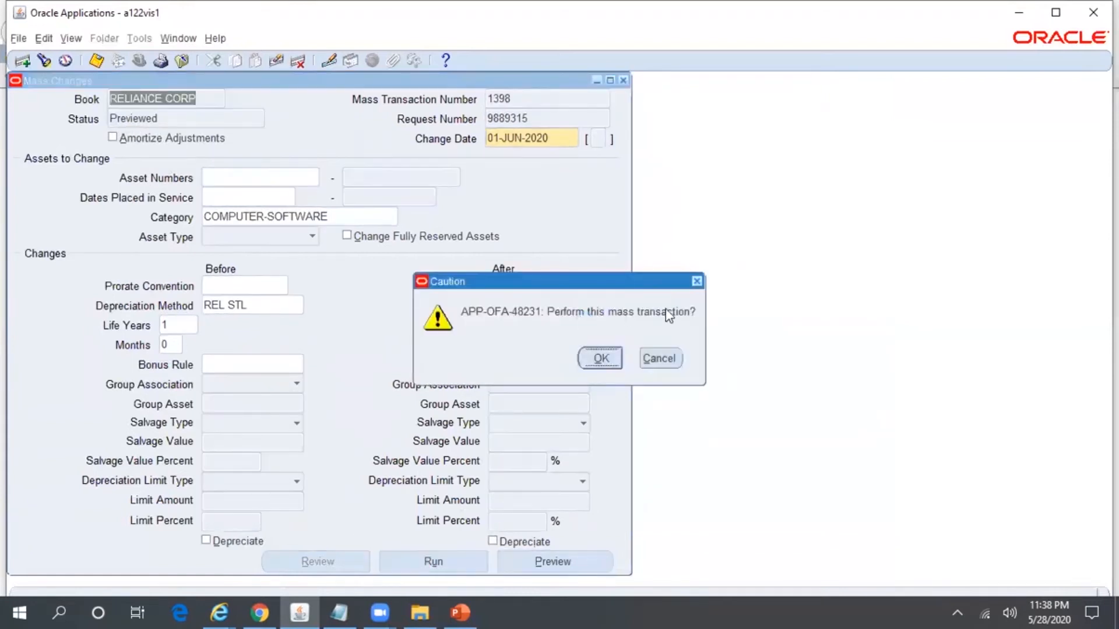
pyautogui.click(606, 358)
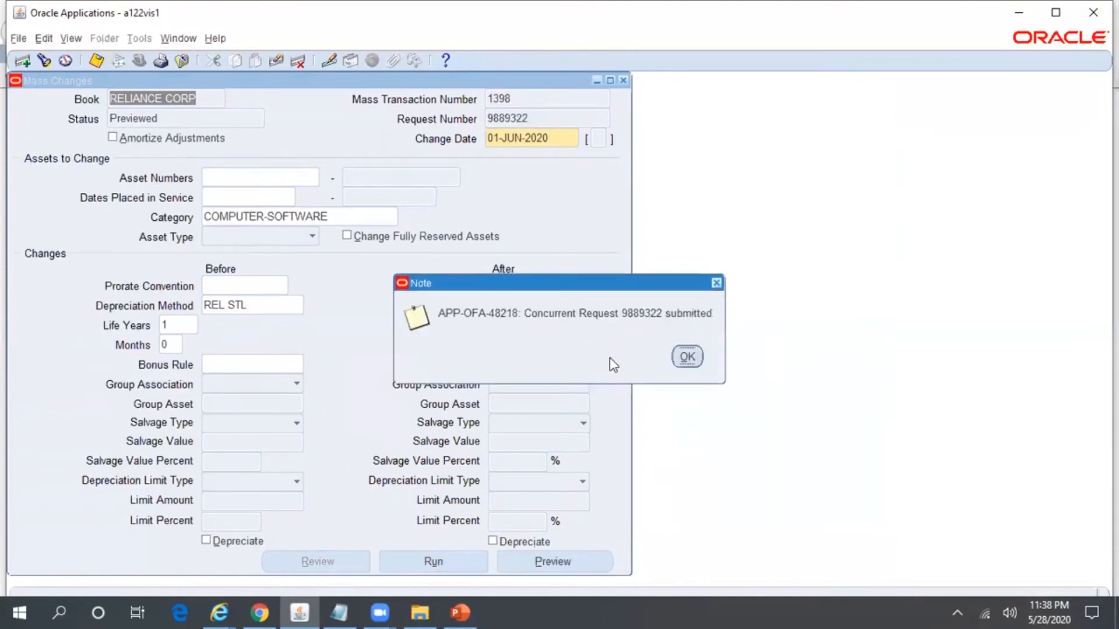
pyautogui.click(691, 356)
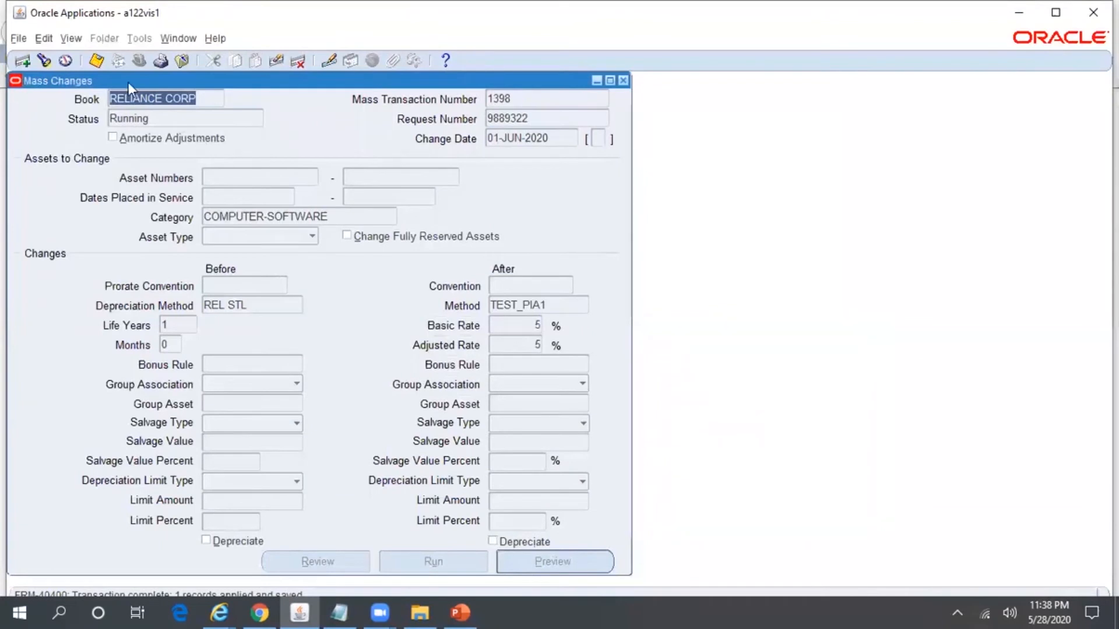
# Open the concurrent requests search from the Mass Changes form and find all of your requests.
pyautogui.click(71, 38)
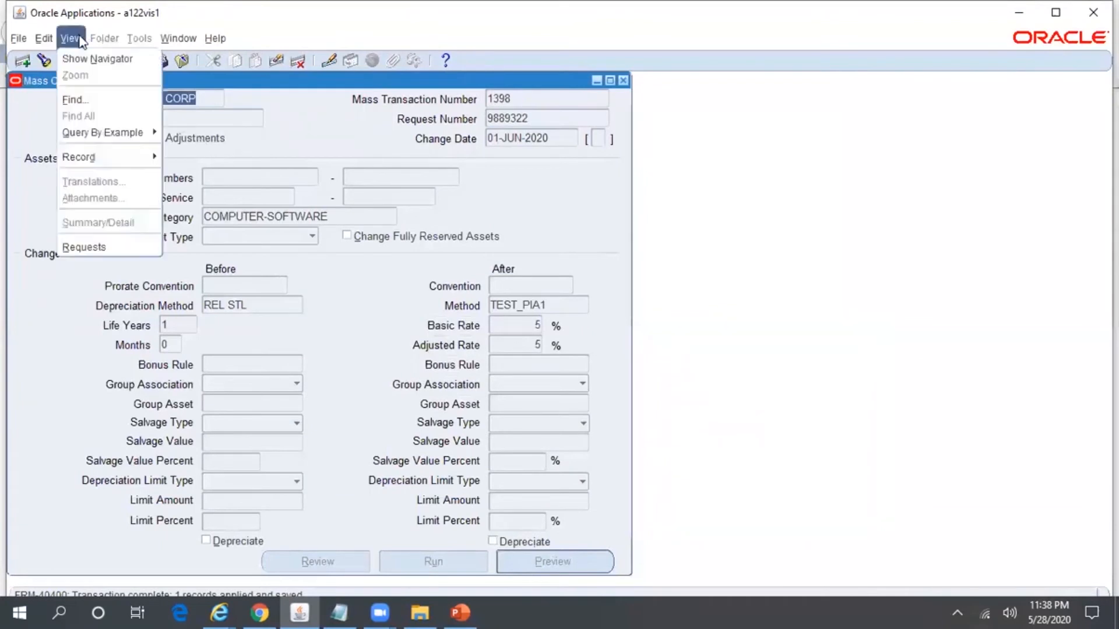
pyautogui.click(116, 244)
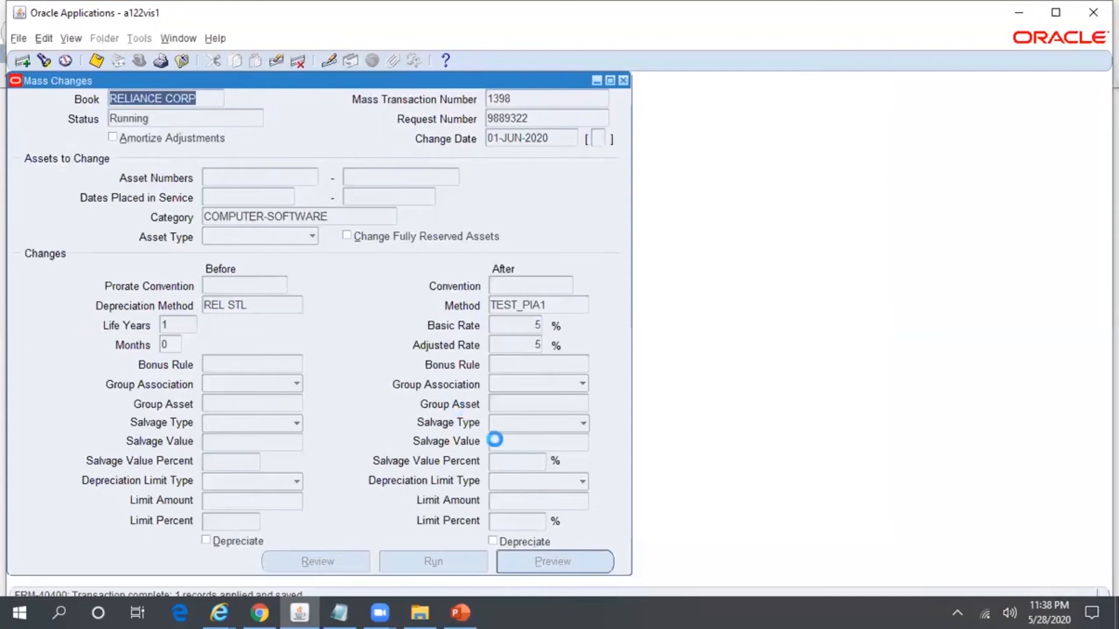
pyautogui.click(529, 462)
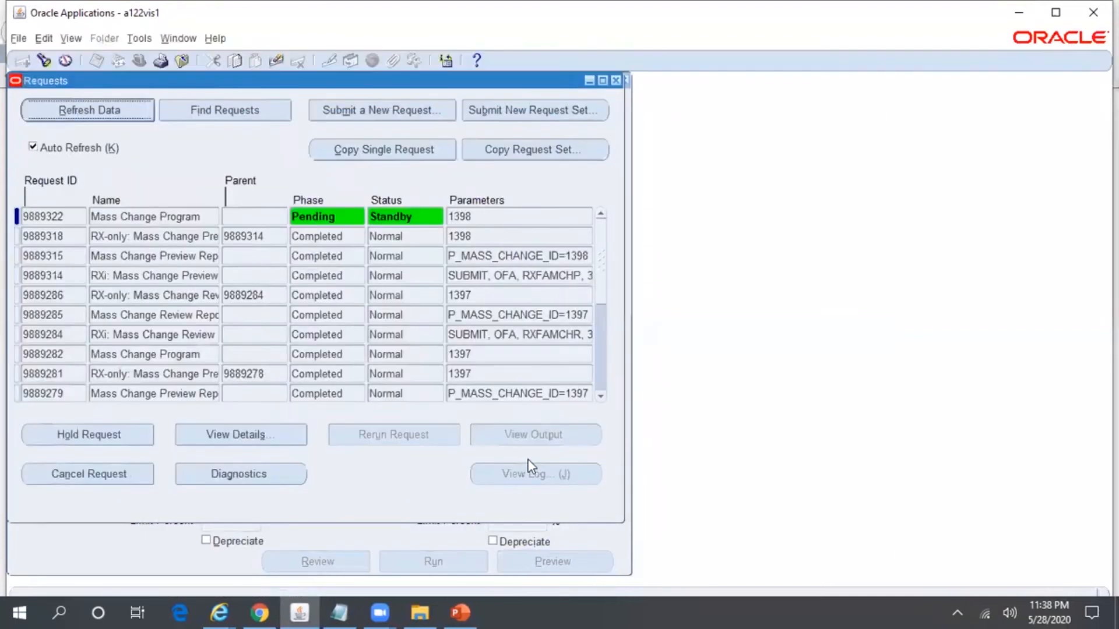
# Keep refreshing the requests until the Mass Change Program finishes, moving the Requests window away from the Mass Changes form.
pyautogui.click(104, 113)
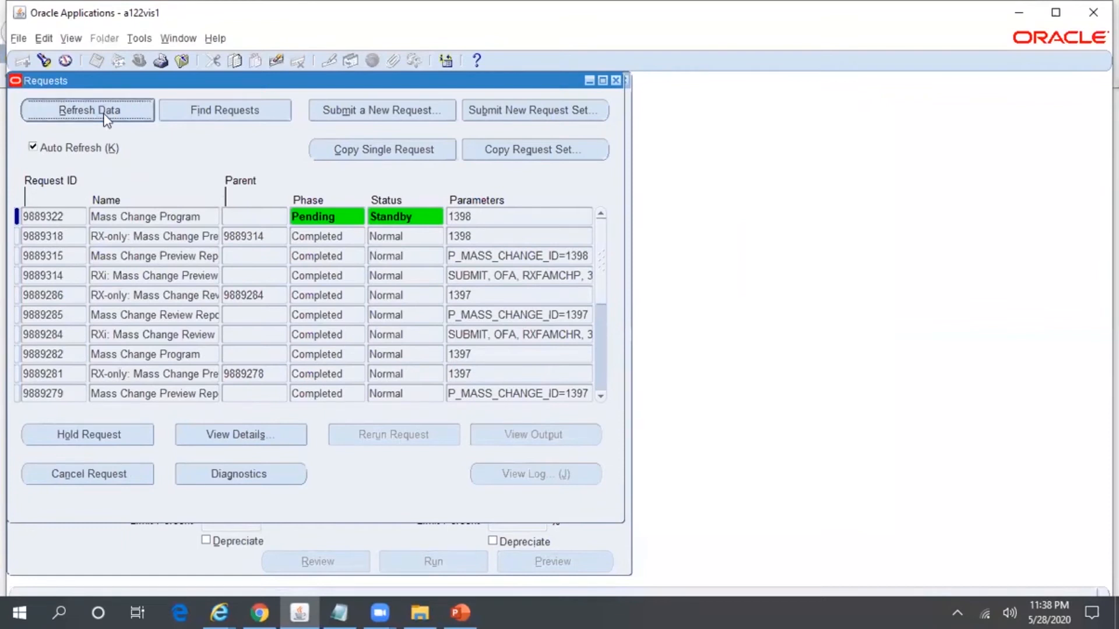
pyautogui.click(104, 115)
pyautogui.click(104, 114)
pyautogui.click(105, 117)
pyautogui.click(121, 117)
pyautogui.moveTo(122, 87); pyautogui.dragTo(401, 191)
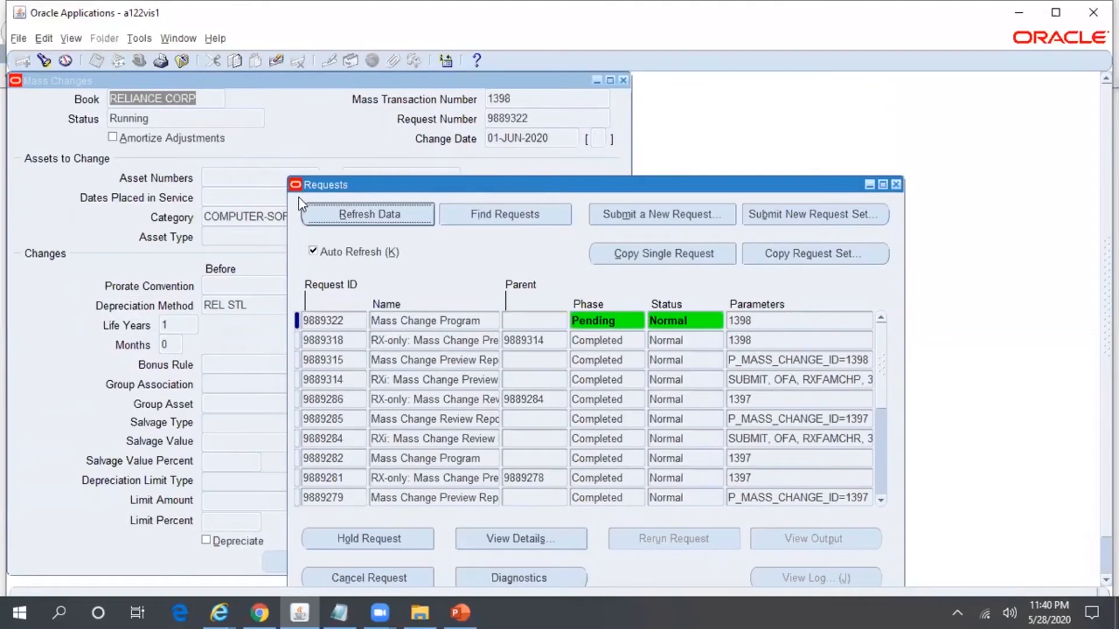
pyautogui.click(367, 219)
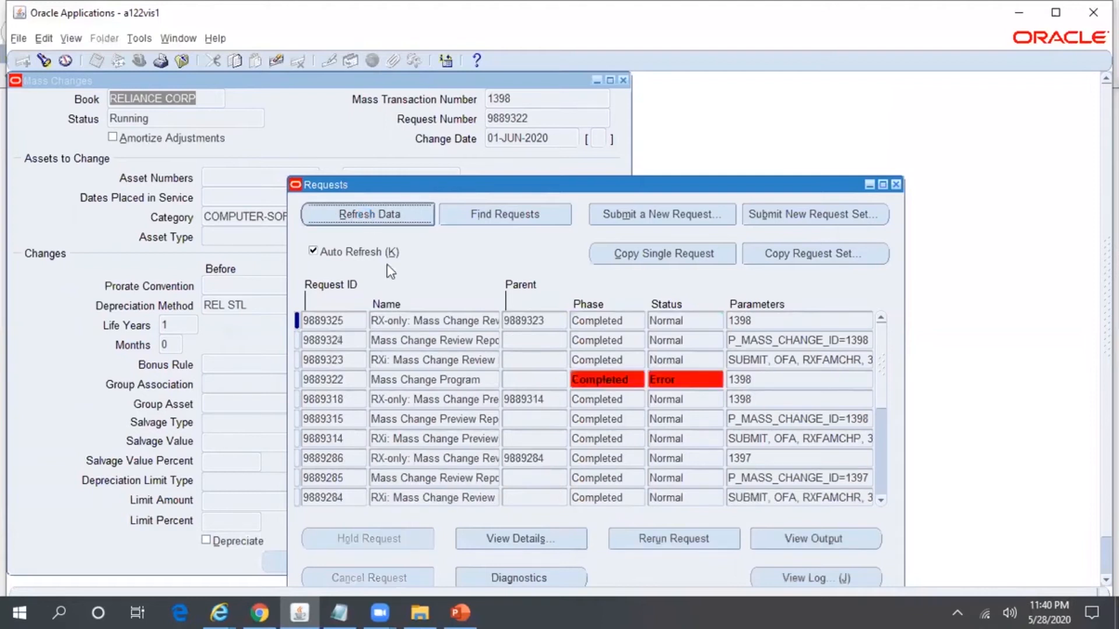
# Open the Mass Change Program request's output and read the Mass Changes Execution Report in Internet Explorer.
pyautogui.click(452, 381)
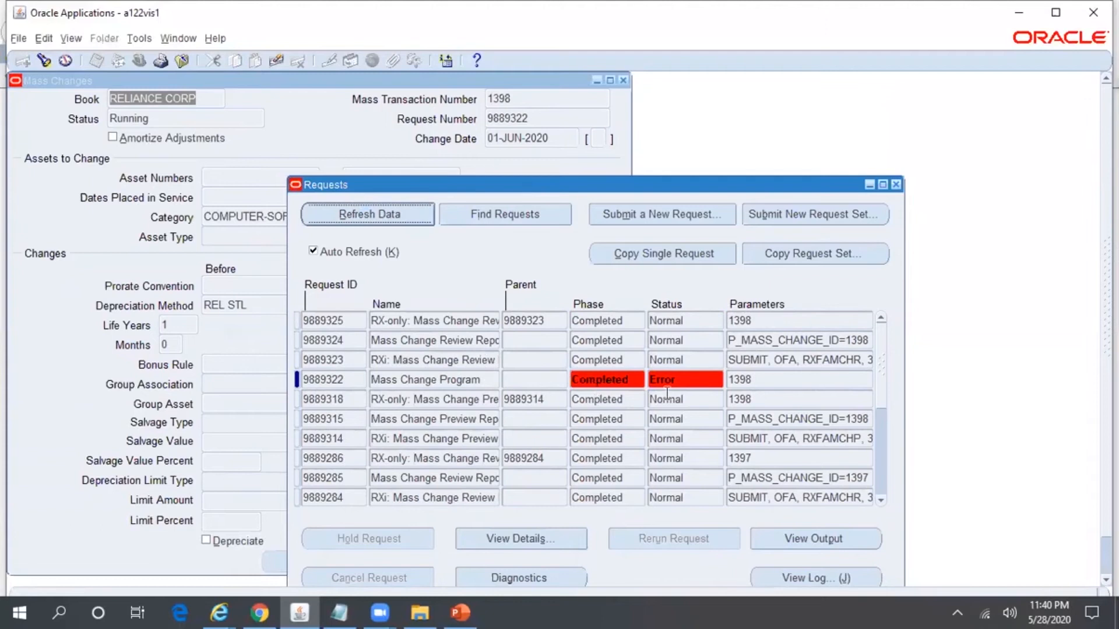
pyautogui.click(811, 532)
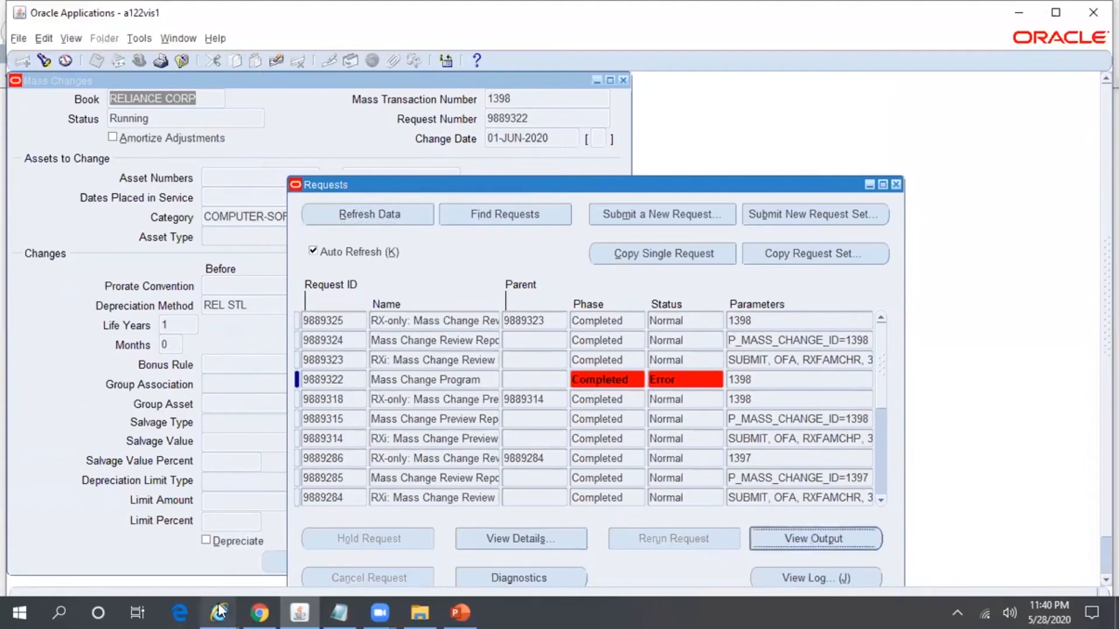
pyautogui.moveTo(219, 612)
pyautogui.click(624, 550)
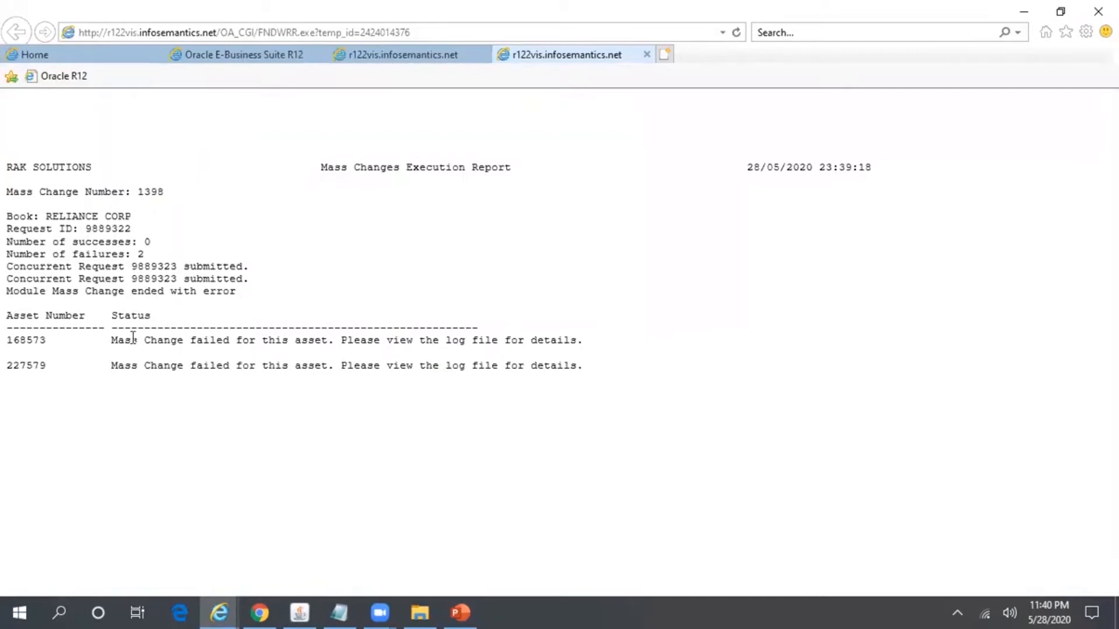
# Return to Oracle Applications, view the Mass Change Program request's log, and highlight the first message explaining the asset failure.
pyautogui.click(300, 612)
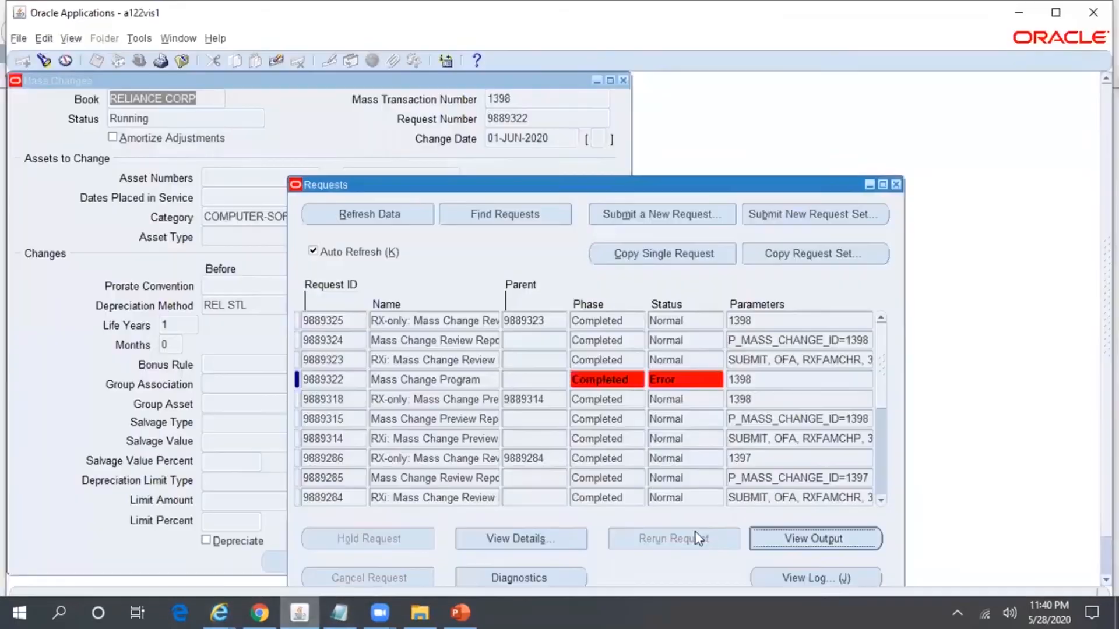
pyautogui.click(841, 572)
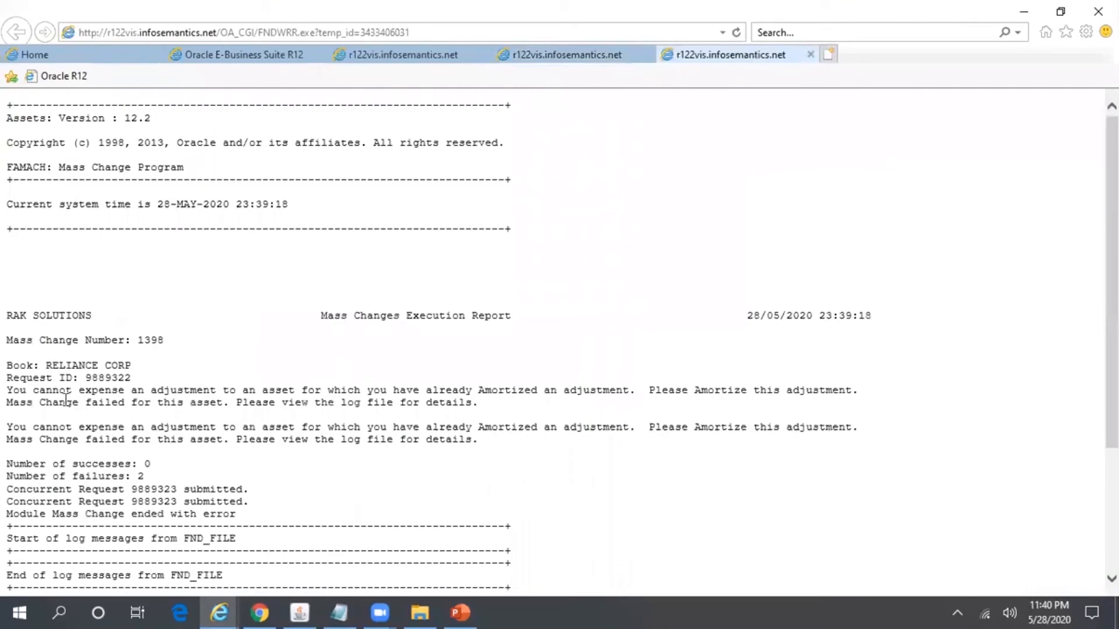
pyautogui.moveTo(34, 390); pyautogui.dragTo(589, 394)
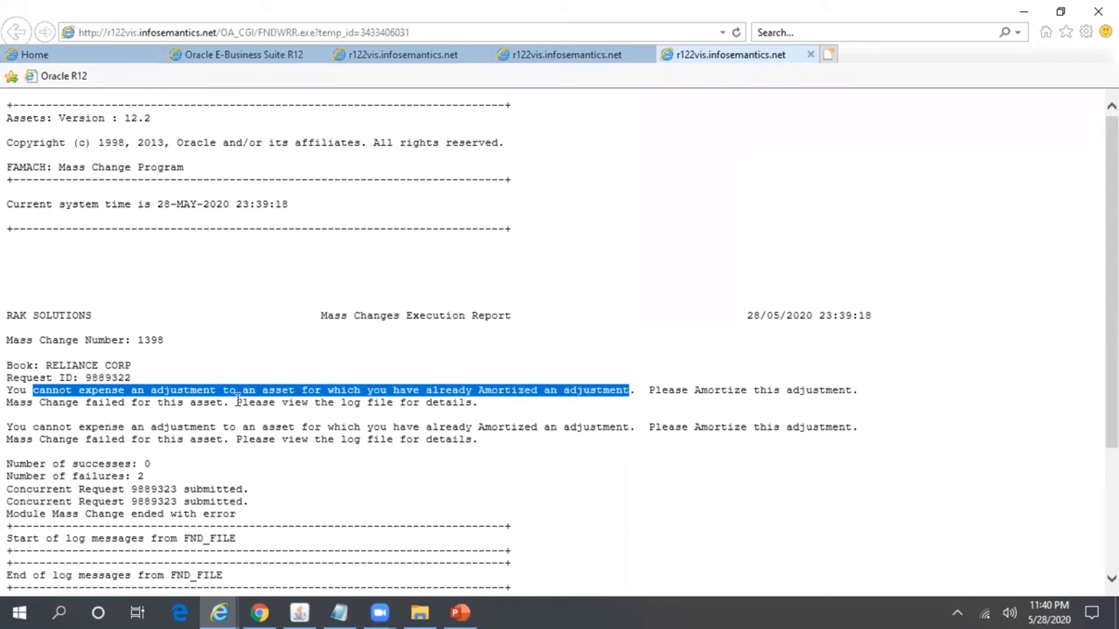
# Switch back to Oracle Applications, close the requests list, and query mass transaction 1398 again to update its status after the run.
pyautogui.click(300, 612)
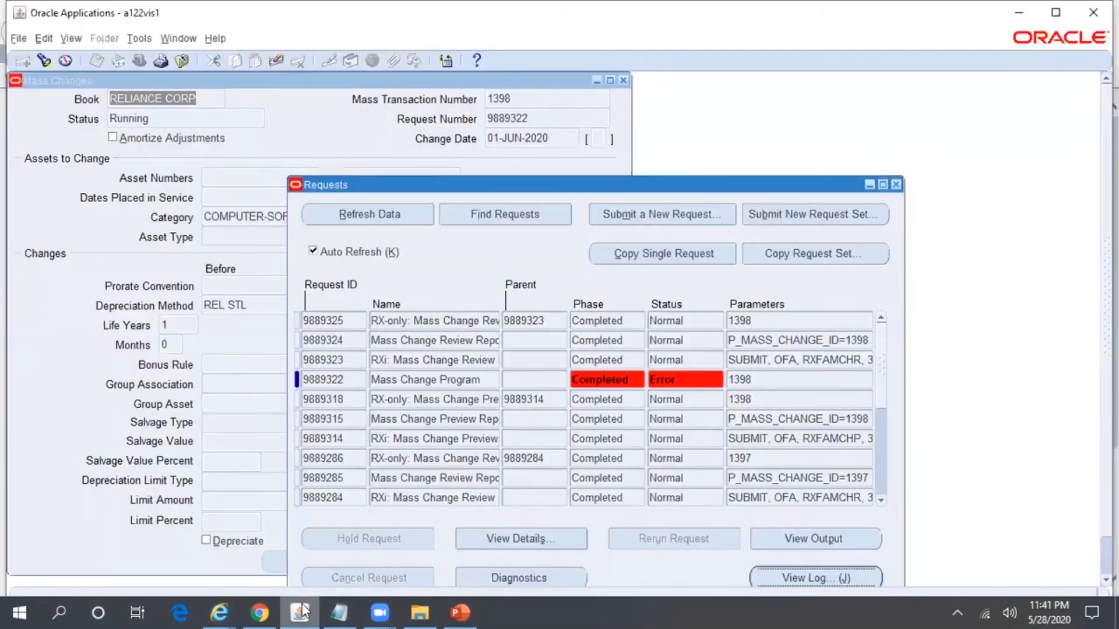
pyautogui.click(896, 186)
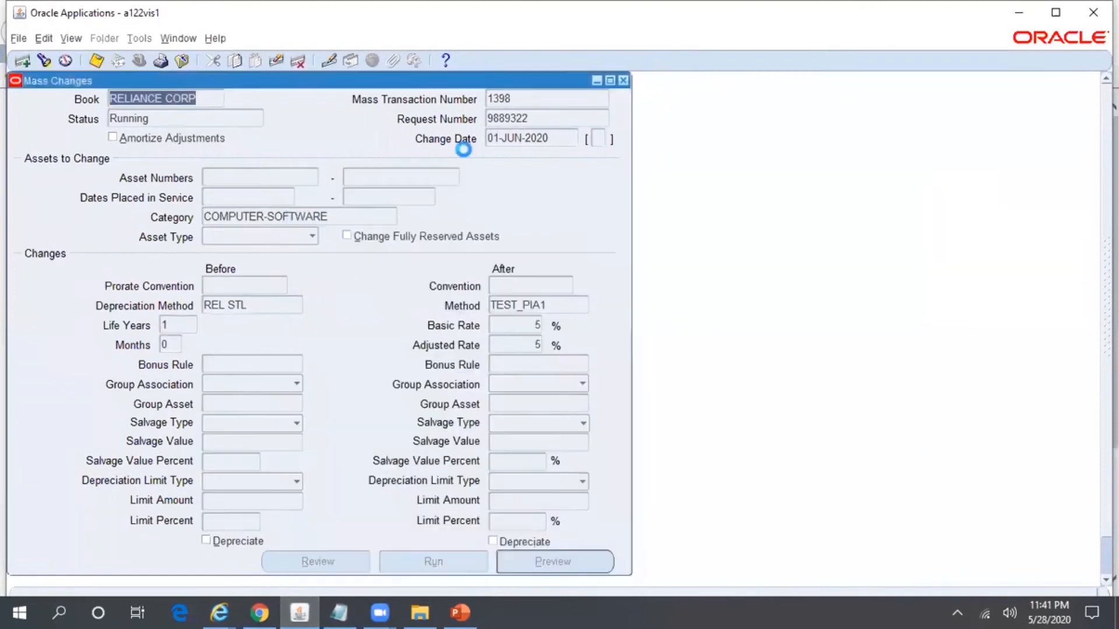
pyautogui.doubleClick(522, 100)
pyautogui.hotkey('ctrl', 'c')
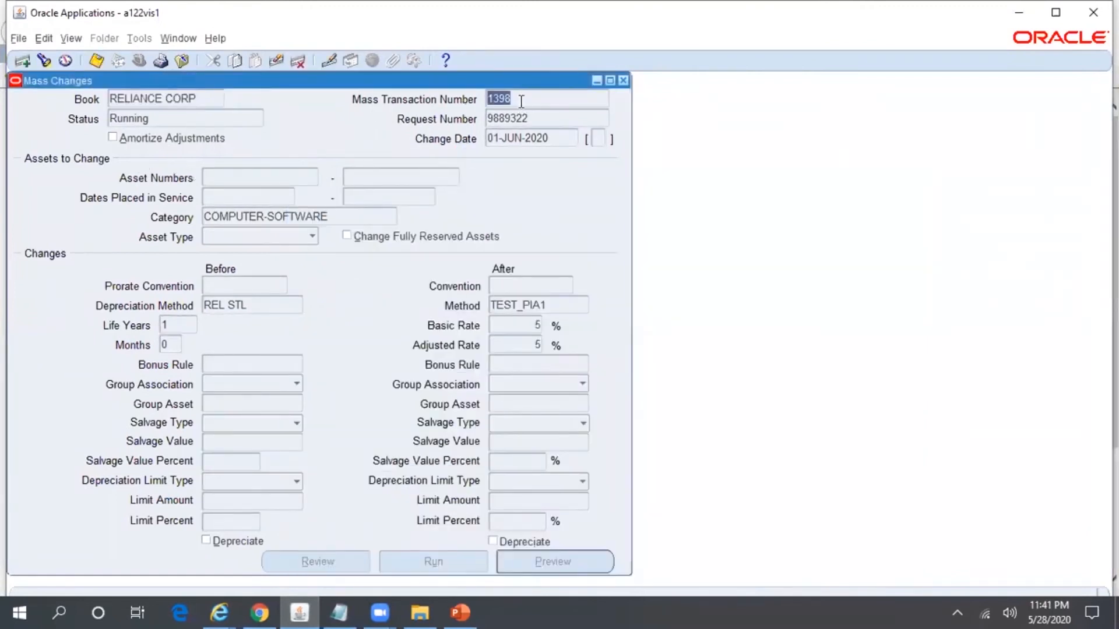
pyautogui.press('F11')
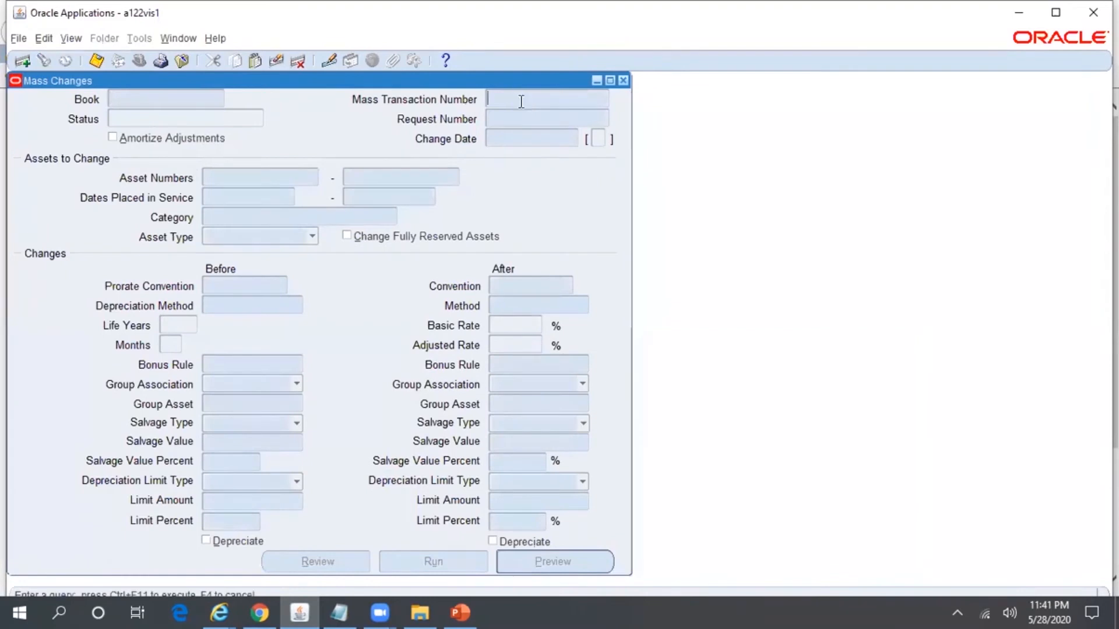
pyautogui.hotkey('ctrl', 'v')
pyautogui.hotkey('ctrl', 'F11')
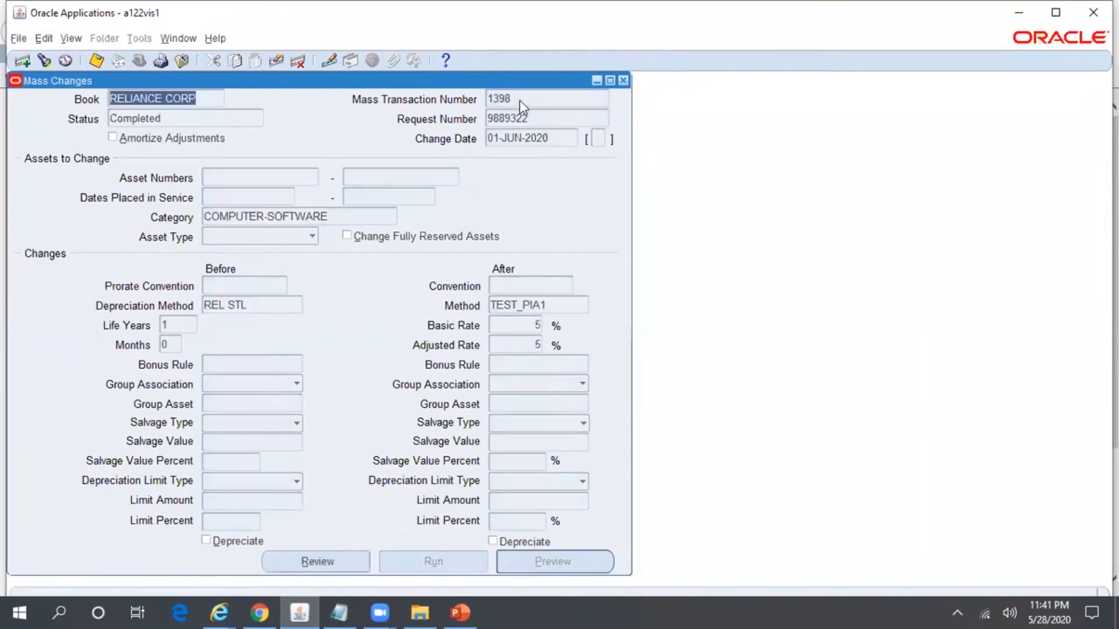
# Try to enable Amortize Adjustments on the completed mass change, and delete that record from the form.
pyautogui.click(148, 138)
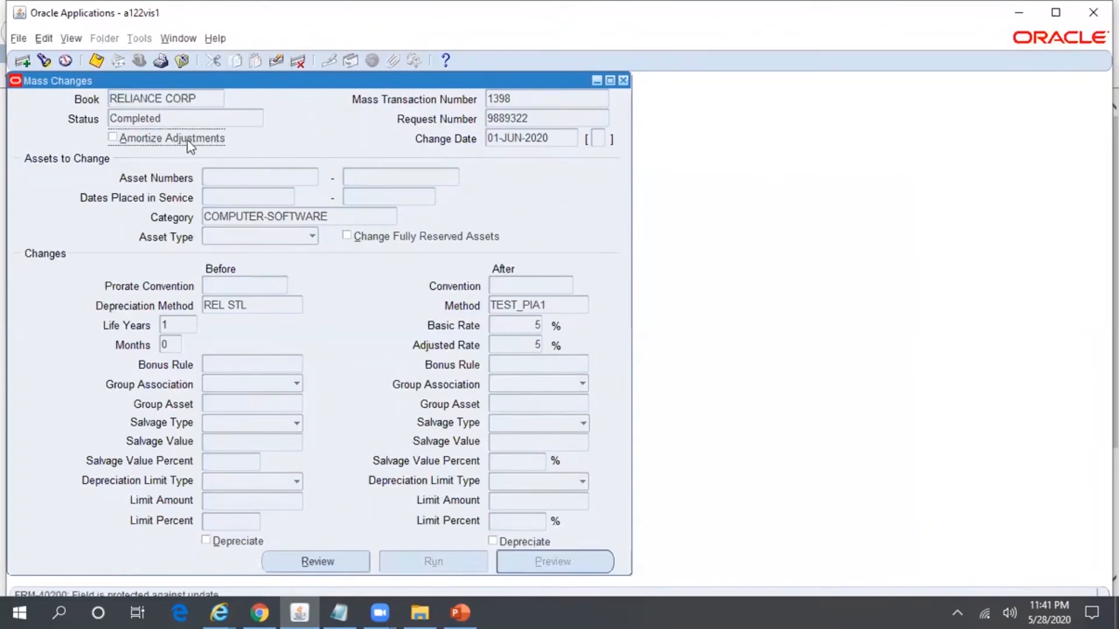
pyautogui.click(207, 97)
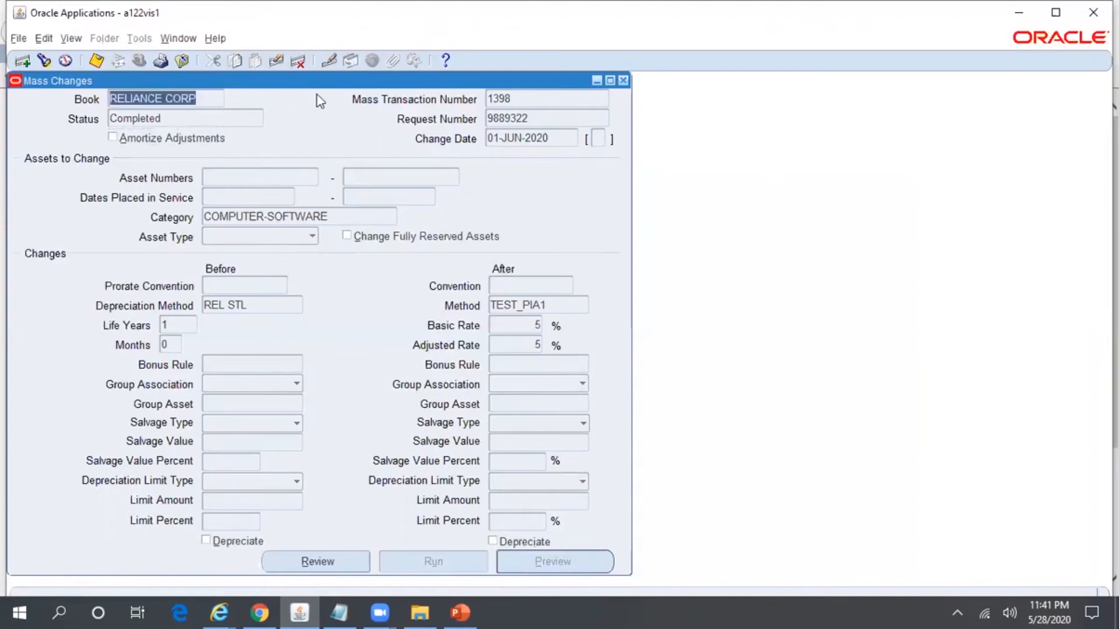
pyautogui.click(297, 62)
pyautogui.click(564, 352)
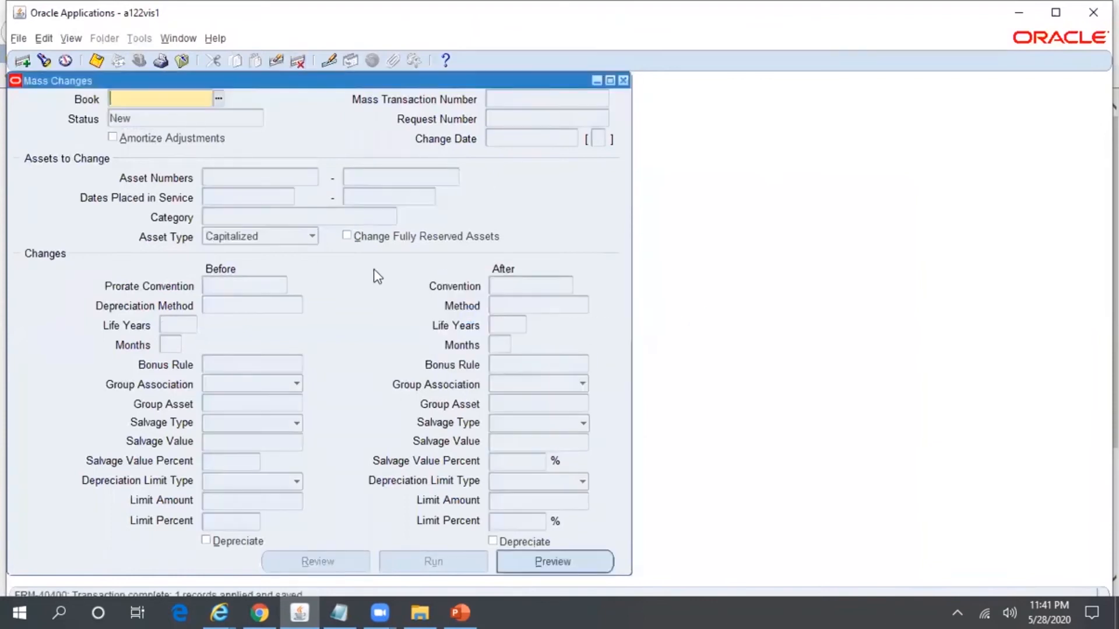
# Start a new mass change for the RELIANCE CORP book and enable Amortize Adjustments.
pyautogui.write('REL')
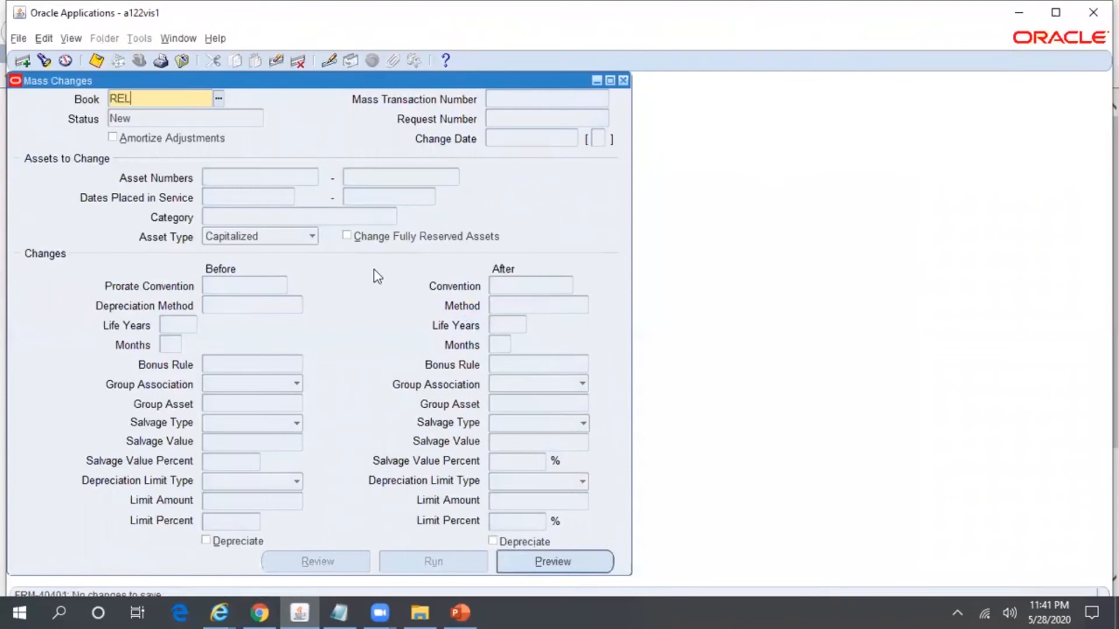
pyautogui.write('%CORP')
pyautogui.press('Tab')
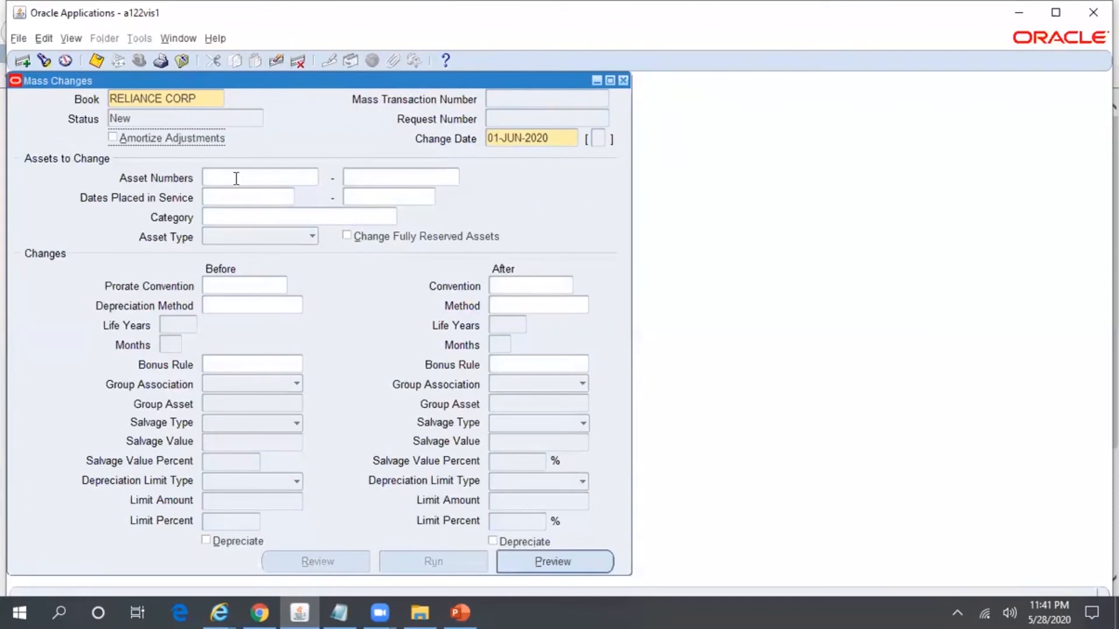
pyautogui.click(150, 141)
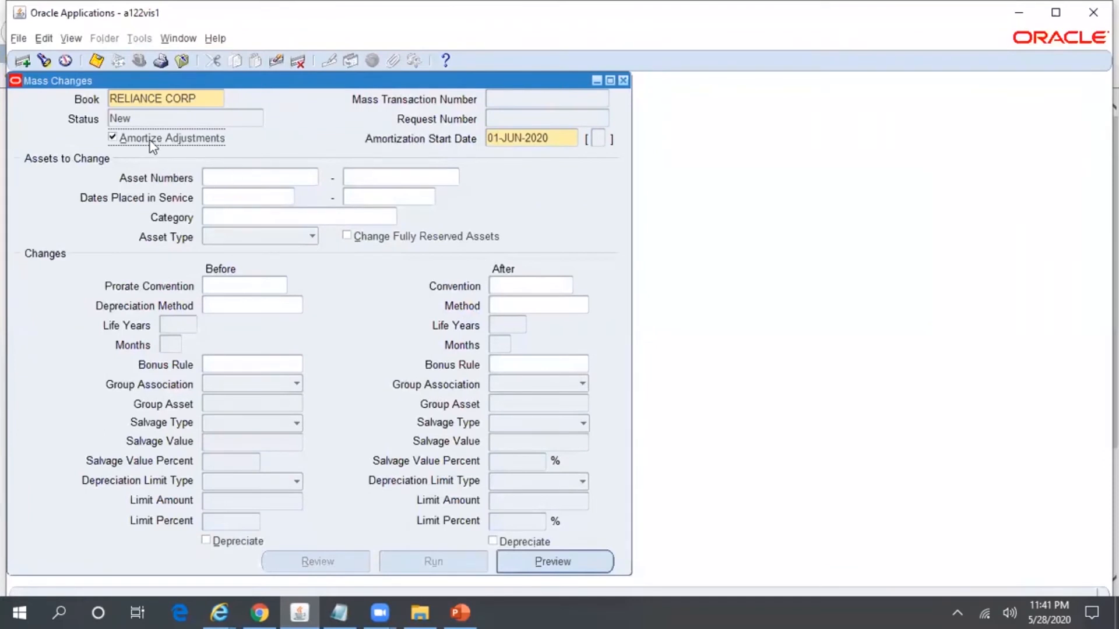
pyautogui.click(162, 140)
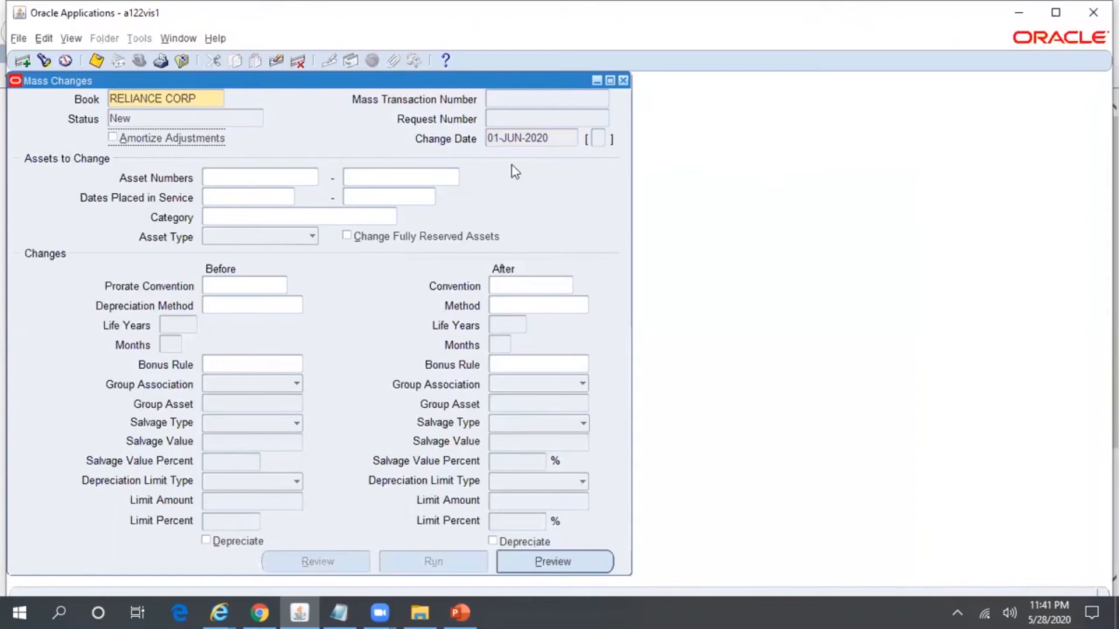
pyautogui.click(199, 139)
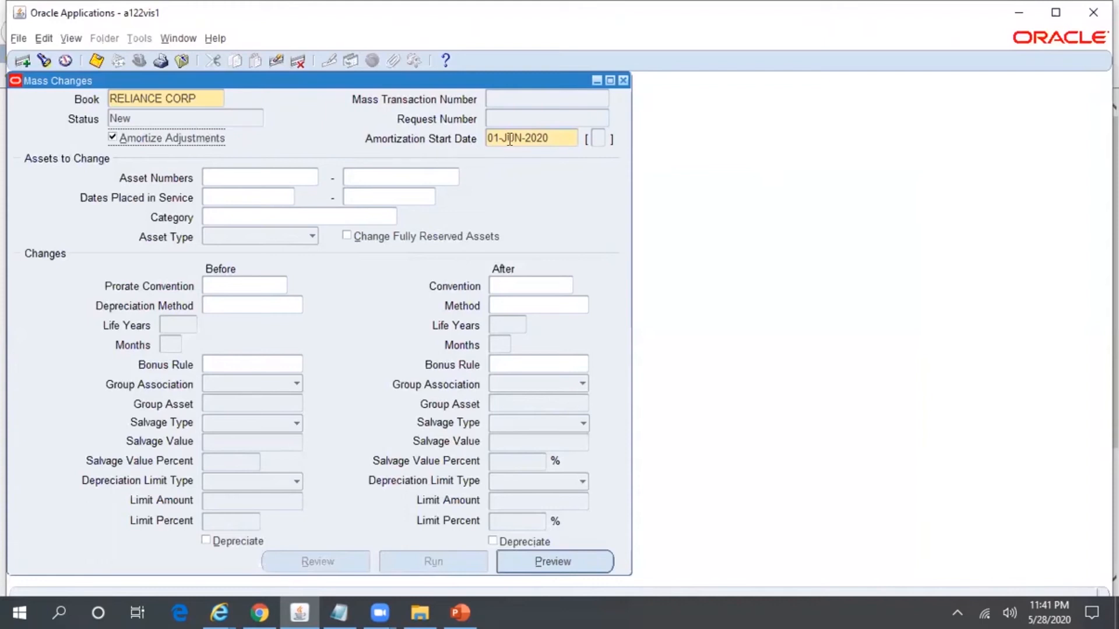
# Set the Amortization Start Date to 01-MAY-2020 from the calendar.
pyautogui.click(567, 138)
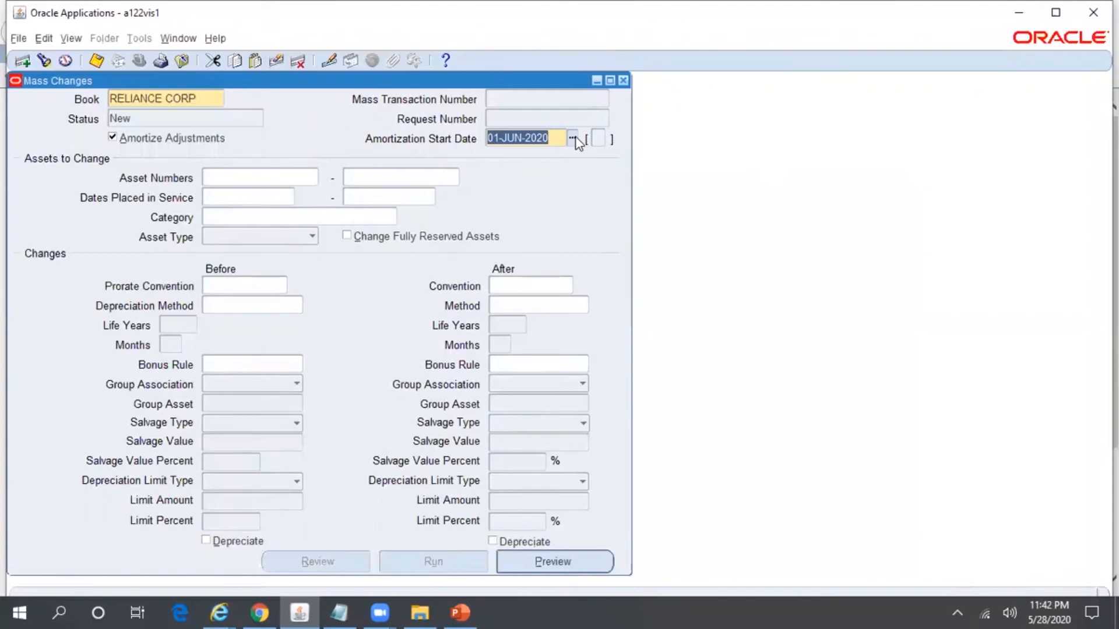
pyautogui.click(572, 139)
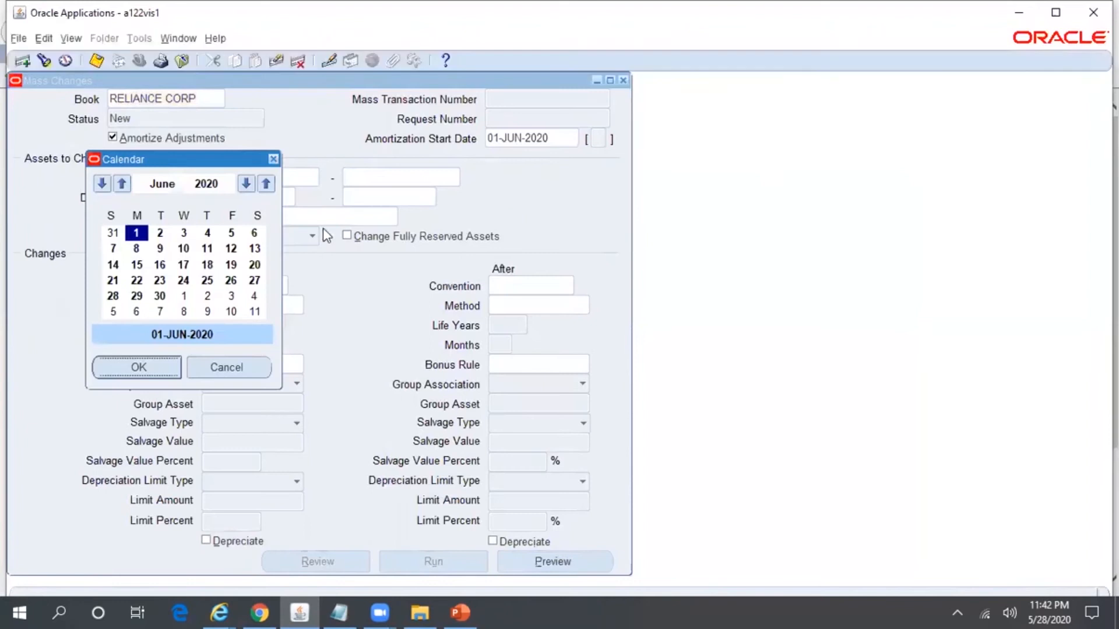
pyautogui.click(101, 184)
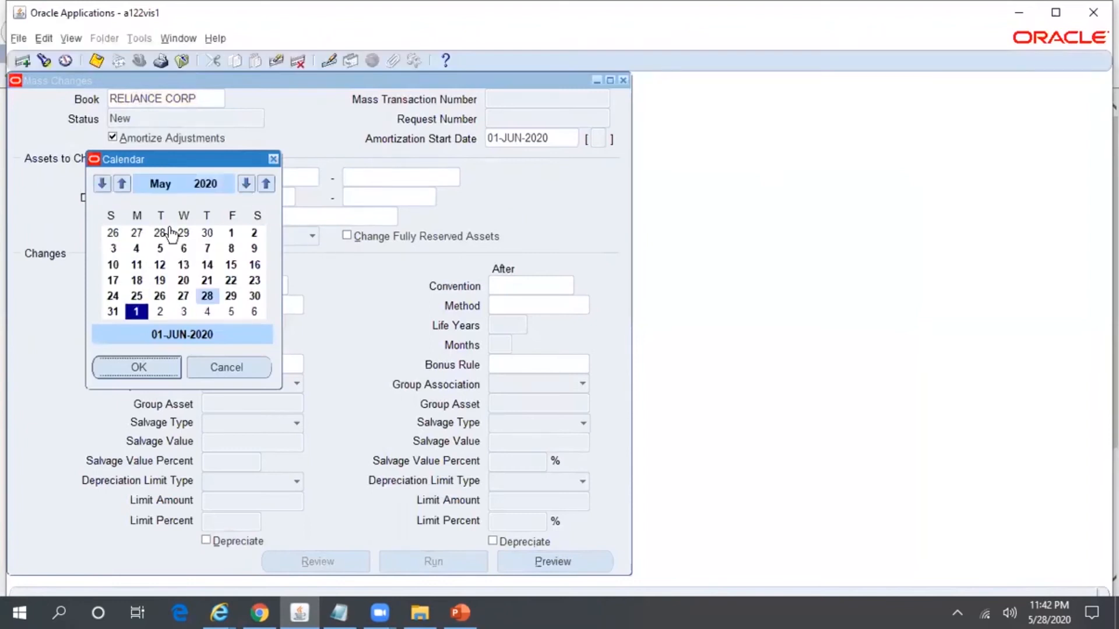
pyautogui.click(227, 234)
pyautogui.click(139, 367)
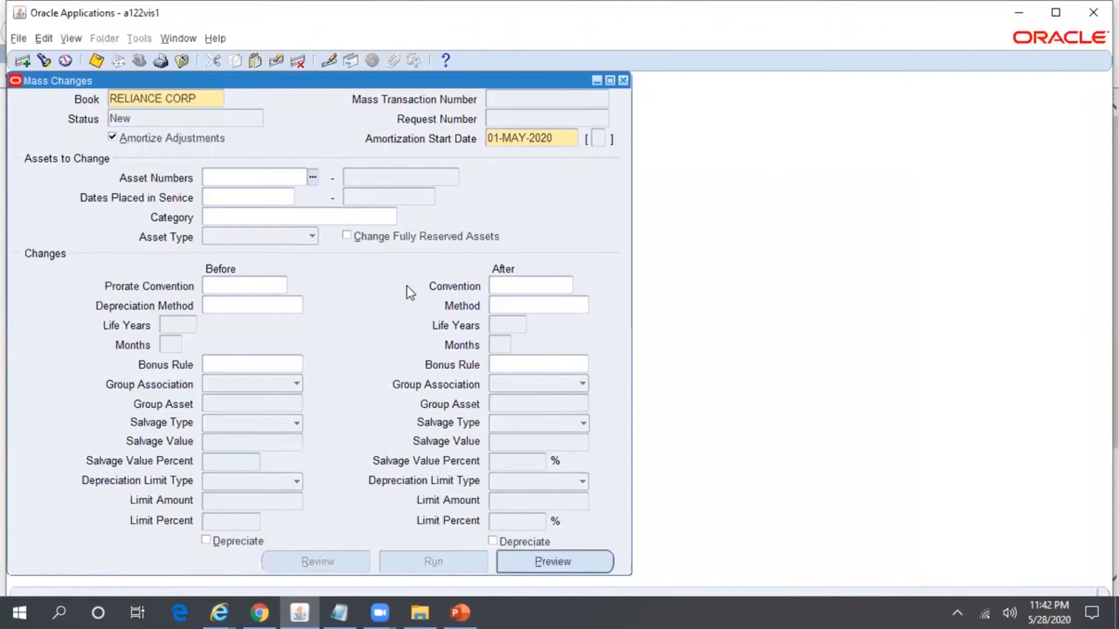
# Change the Amortization Start Date to 01-APR-2020 from the calendar.
pyautogui.moveTo(1044, 603)
pyautogui.doubleClick(564, 139)
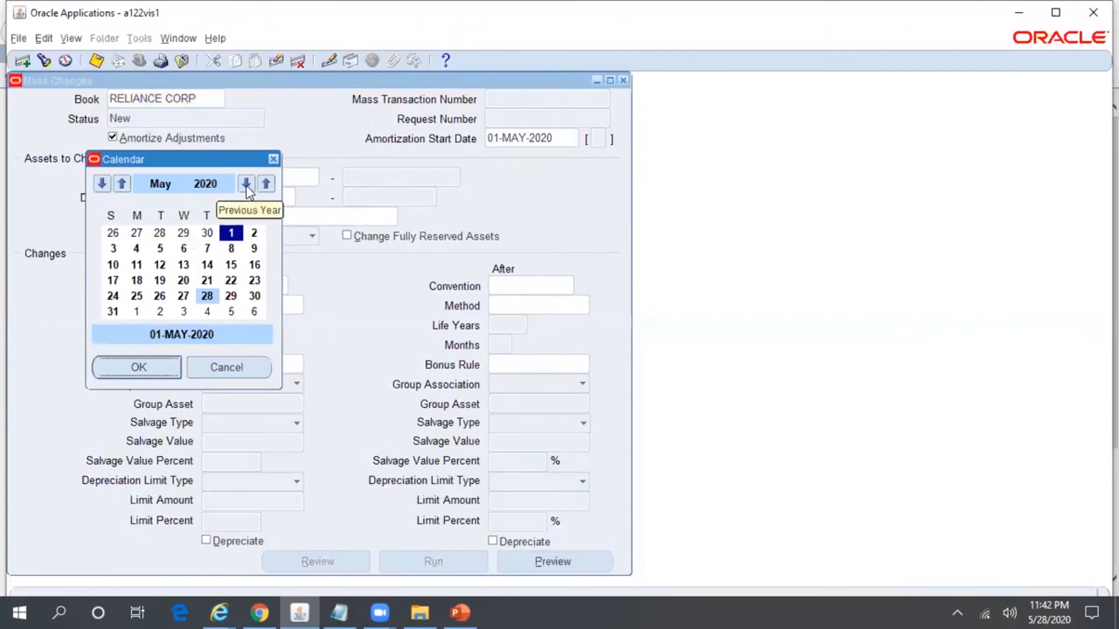
pyautogui.click(102, 184)
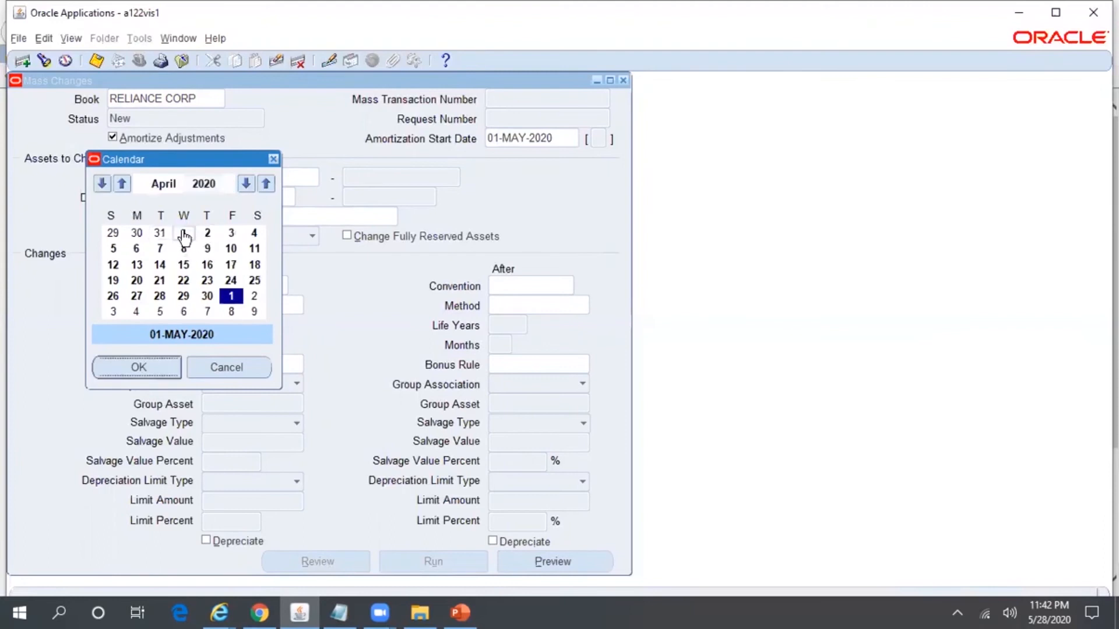
pyautogui.click(183, 233)
pyautogui.click(146, 367)
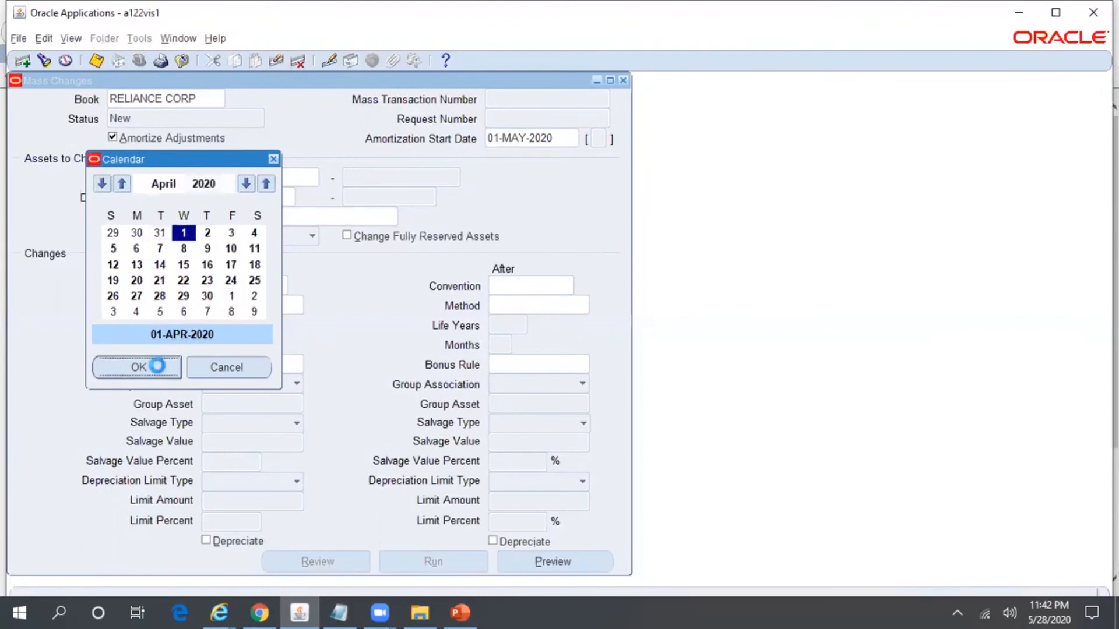
# Set the category of assets to change to COMPUTER-SOFTWARE, with COMPUTER as major and SOFTWARE as minor category.
pyautogui.click(290, 214)
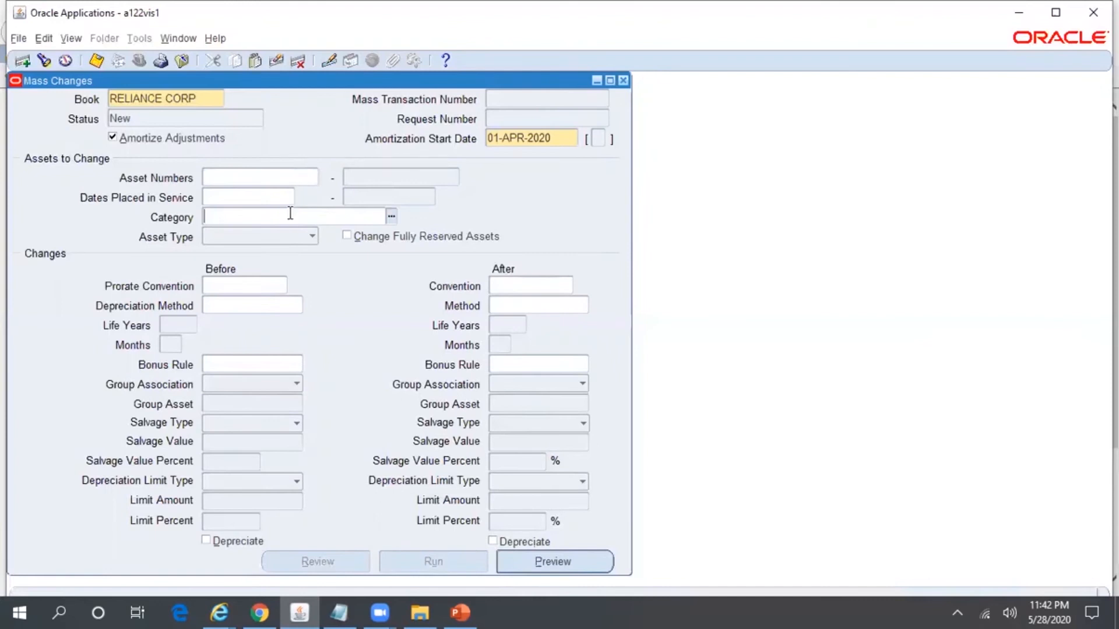
pyautogui.write('COMPUTERSOF')
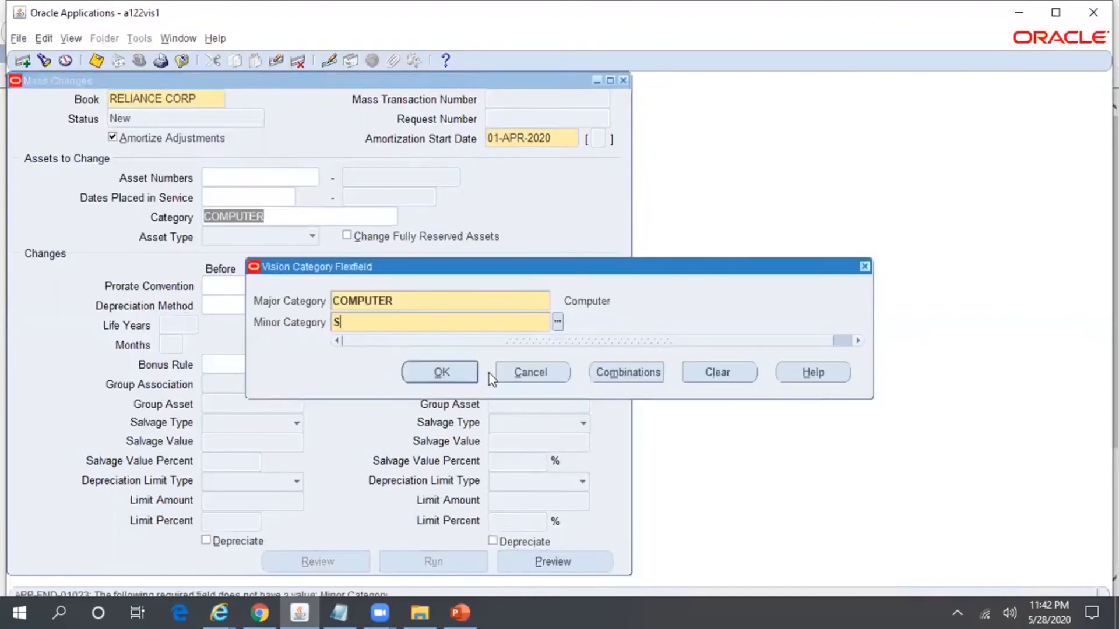
pyautogui.write('TWARE')
pyautogui.press('Tab')
pyautogui.click(456, 375)
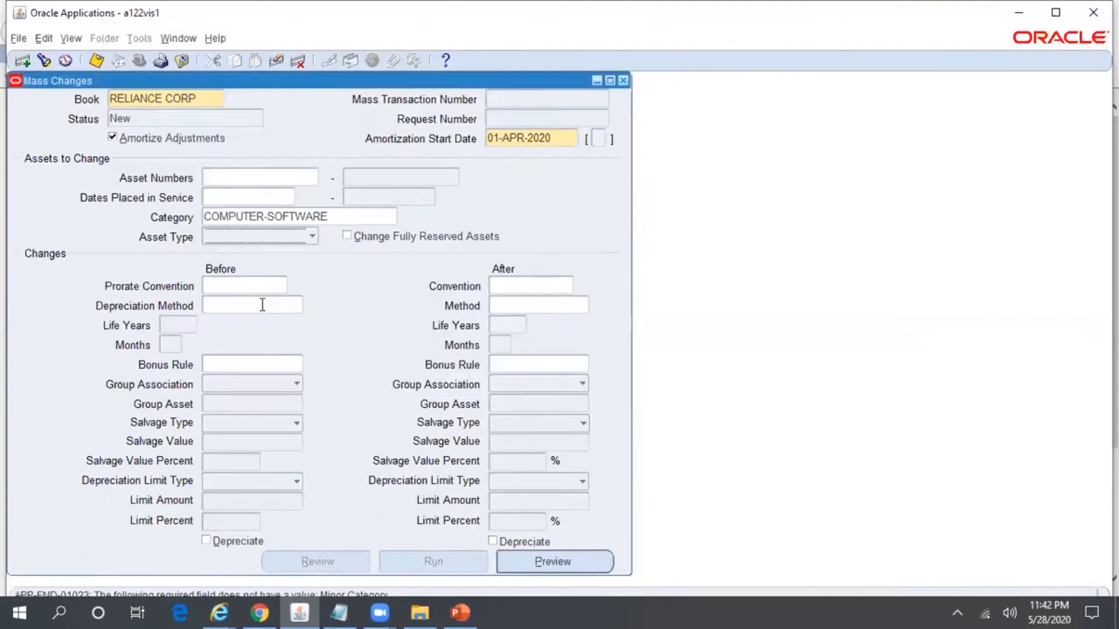
# Set the Before depreciation method to REL STL with a life of 1 year 0 months, and the After method to TEST_PIA1.
pyautogui.click(237, 302)
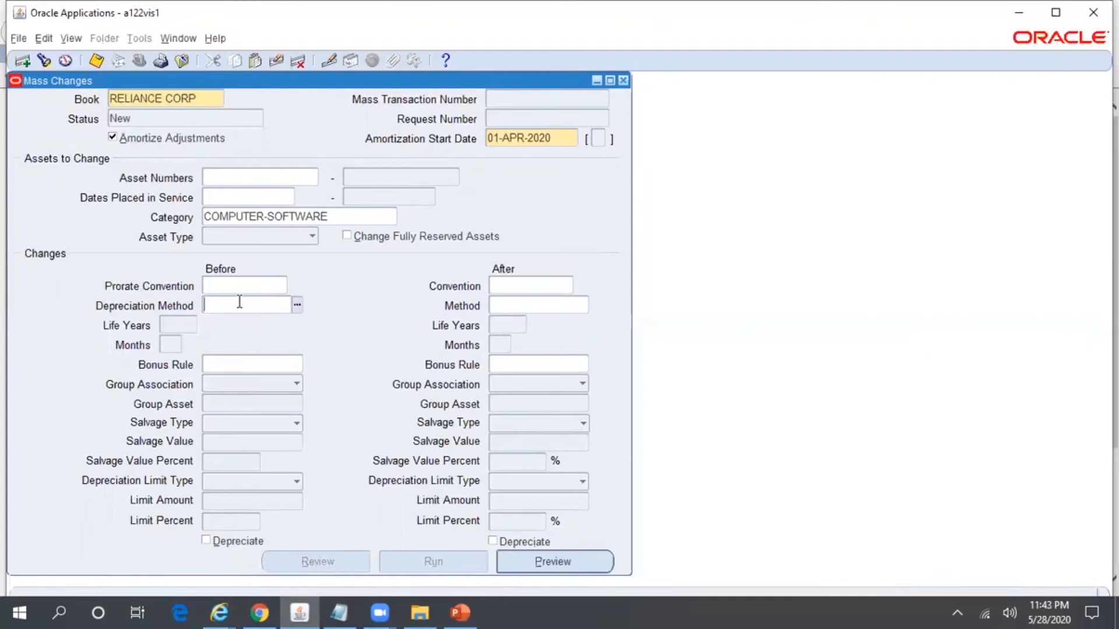
pyautogui.write('REL STL')
pyautogui.press('Tab')
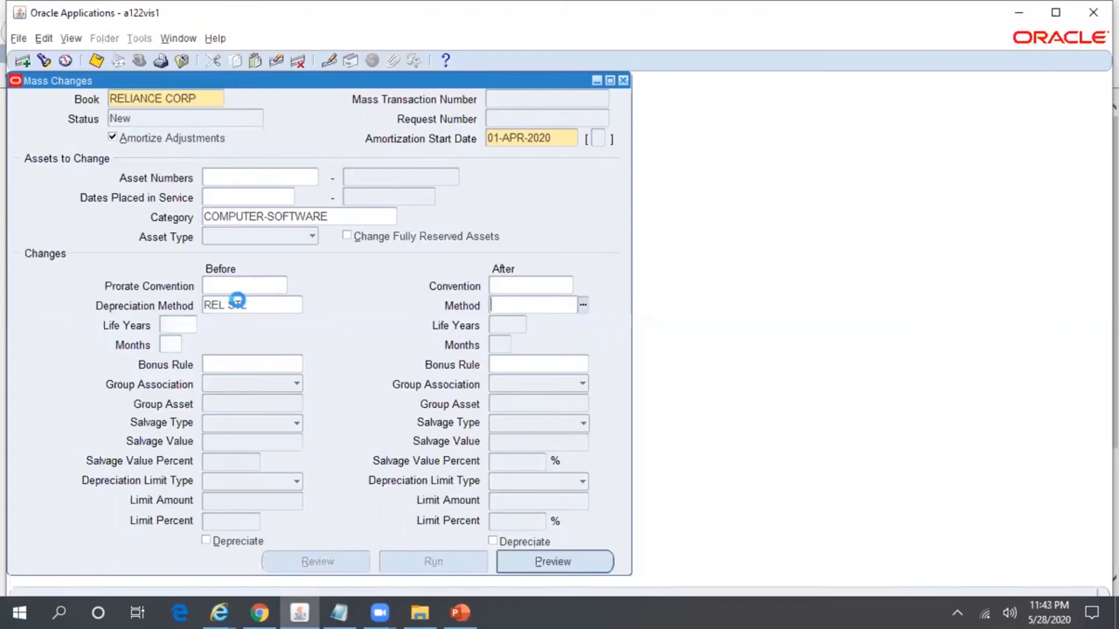
pyautogui.click(192, 325)
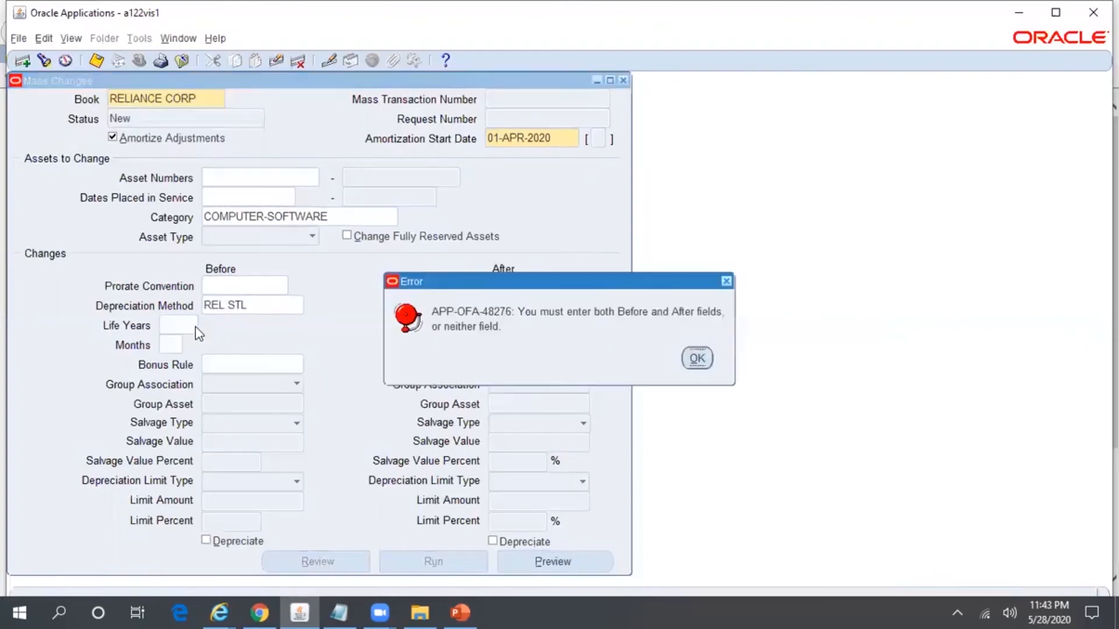
pyautogui.click(697, 359)
pyautogui.write('TEST%P')
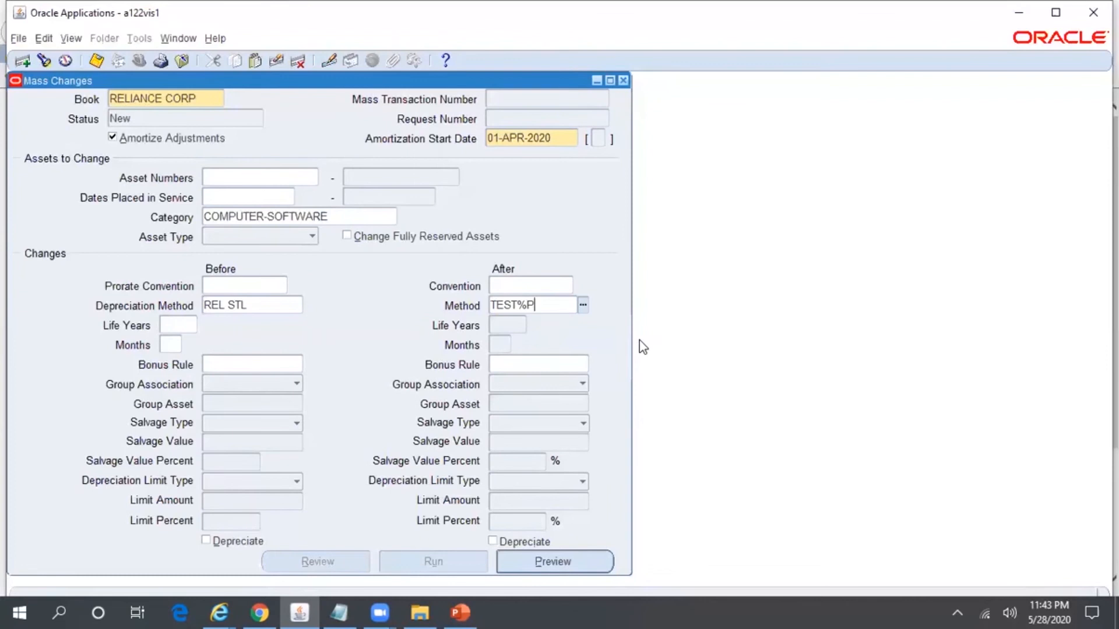
pyautogui.press('Down')
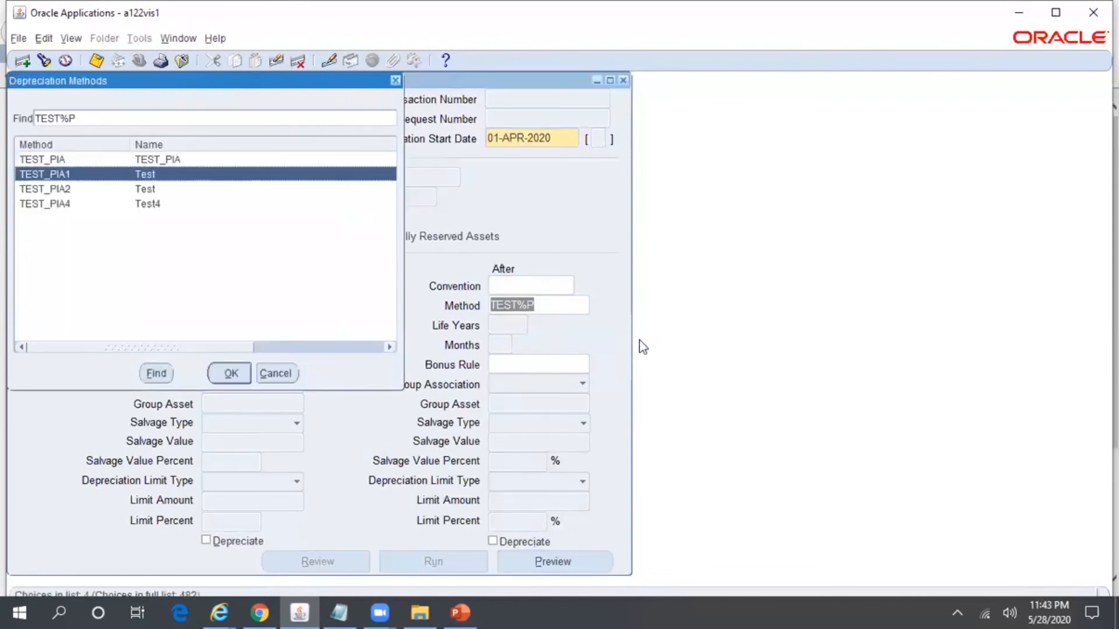
pyautogui.press('Return')
pyautogui.write('1')
pyautogui.press('Tab')
# Set the After basic rate and adjusted rate to 5% and save the mass change.
pyautogui.click(513, 325)
pyautogui.click(534, 325)
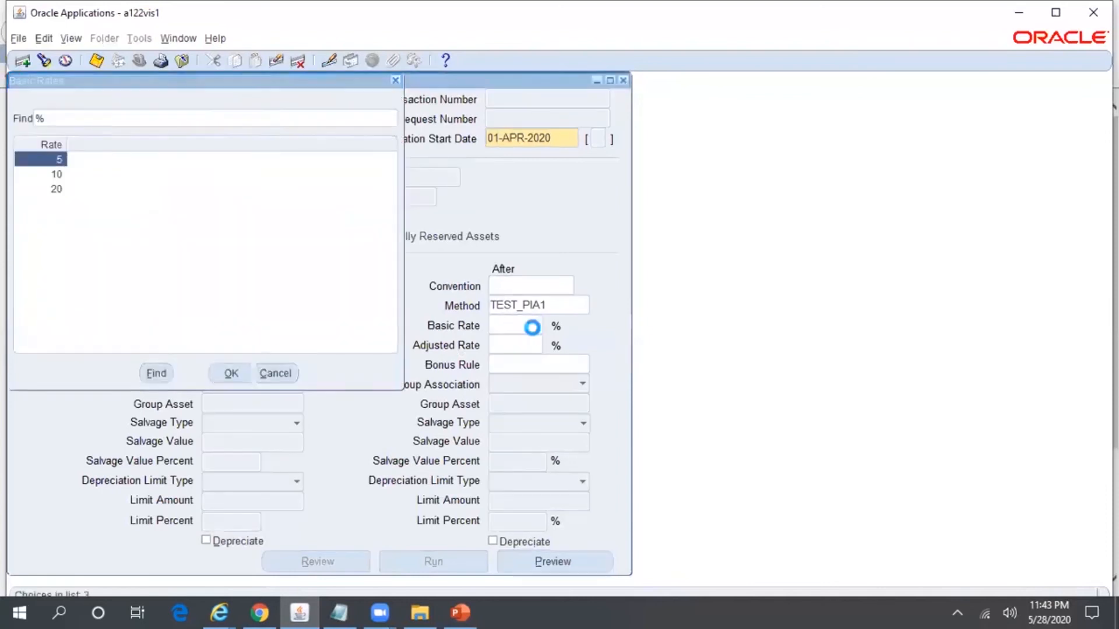
pyautogui.press('Return')
pyautogui.click(531, 344)
pyautogui.click(537, 345)
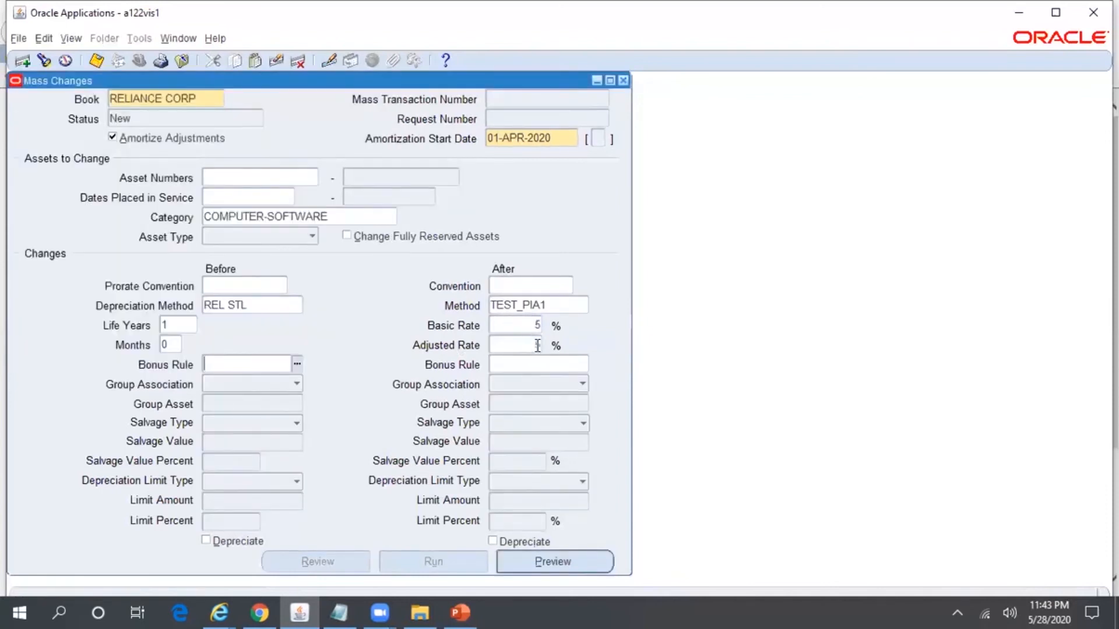
pyautogui.hotkey('ctrl', 's')
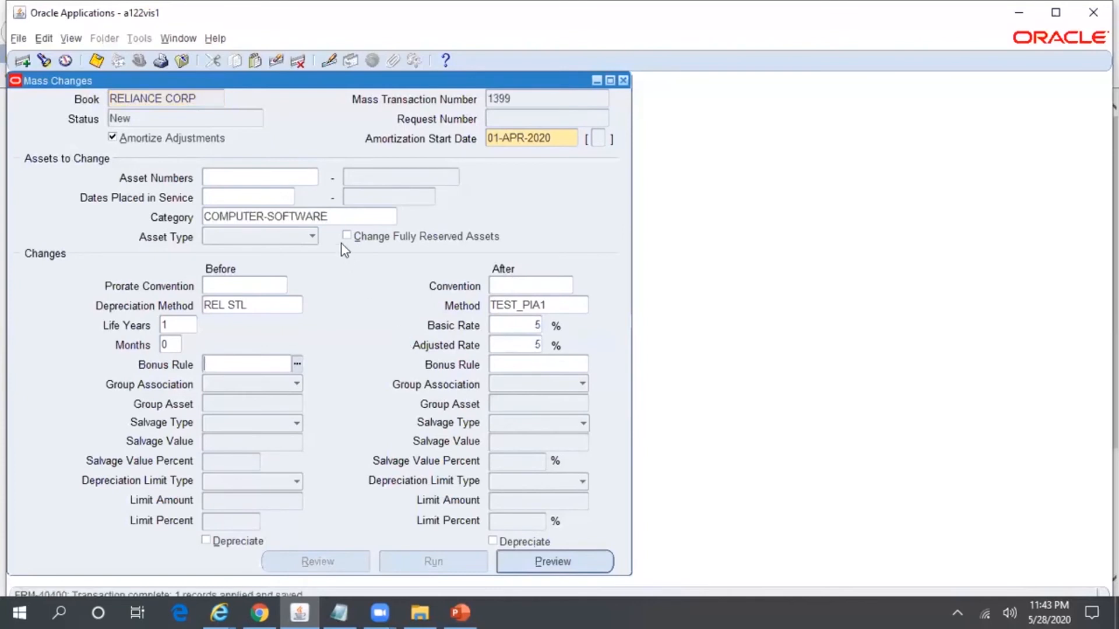
# Check the category, depreciation methods, life and rates of the saved mass change, and submit its preview.
pyautogui.click(334, 218)
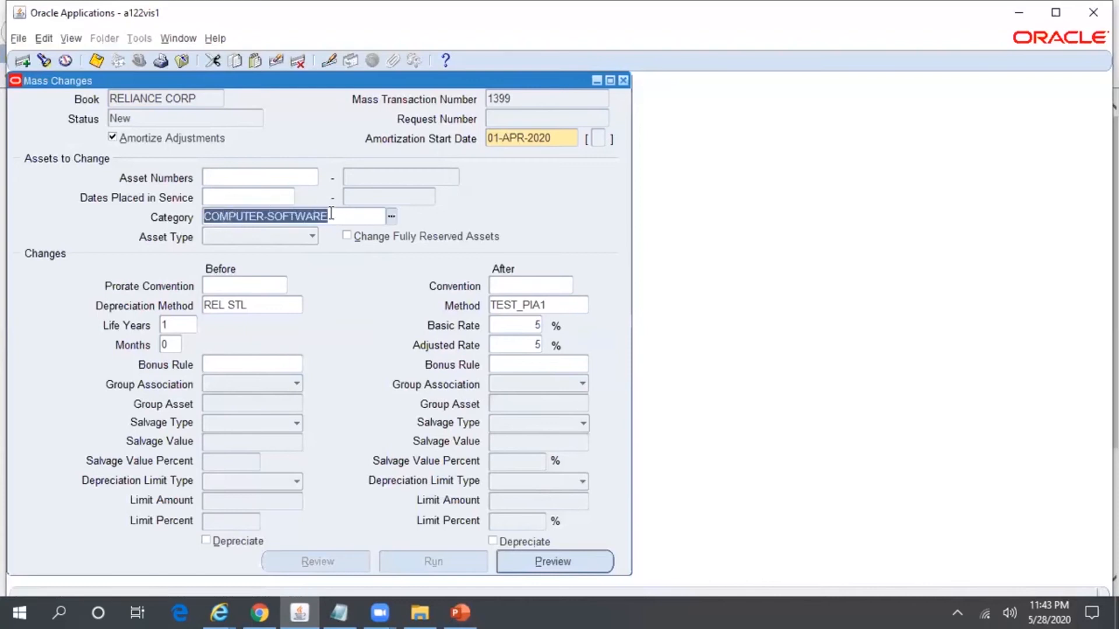
pyautogui.click(262, 303)
pyautogui.click(173, 326)
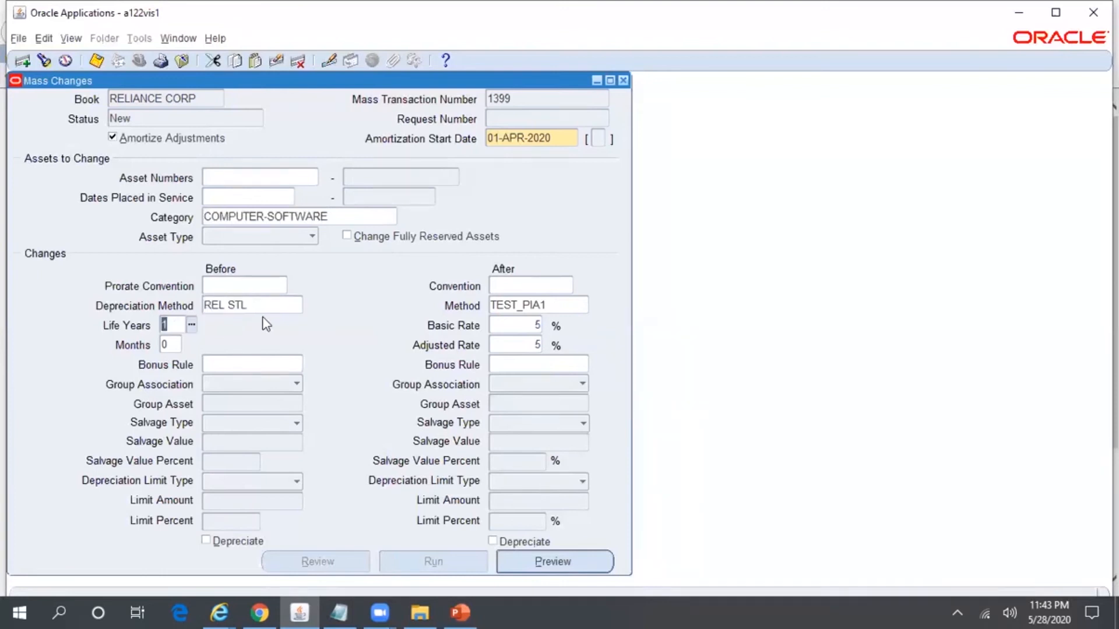
pyautogui.click(559, 303)
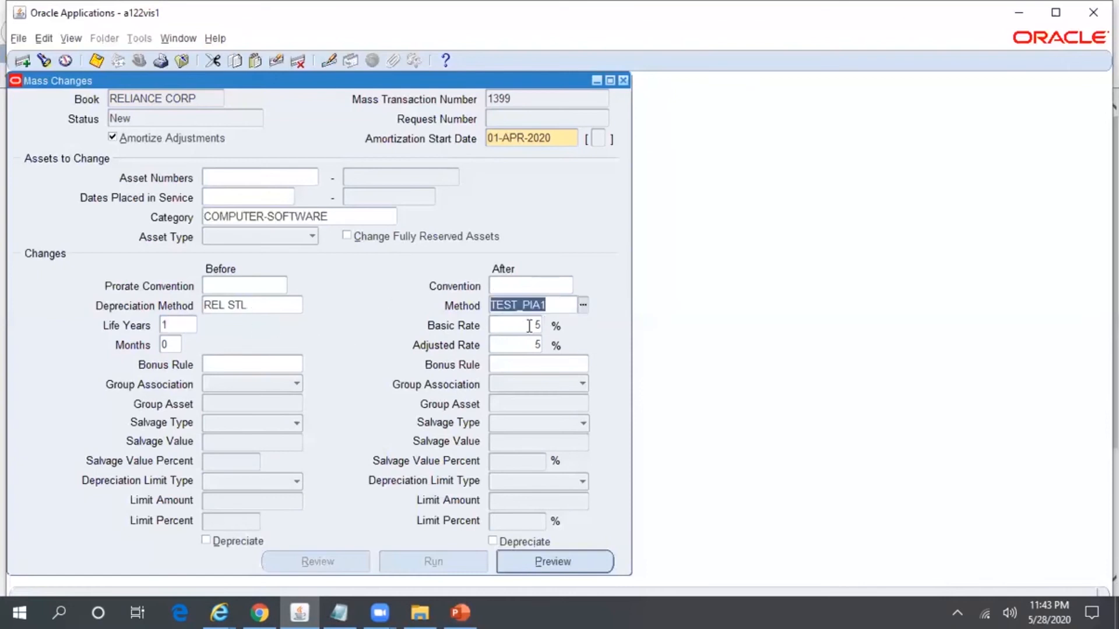
pyautogui.click(537, 324)
pyautogui.click(529, 345)
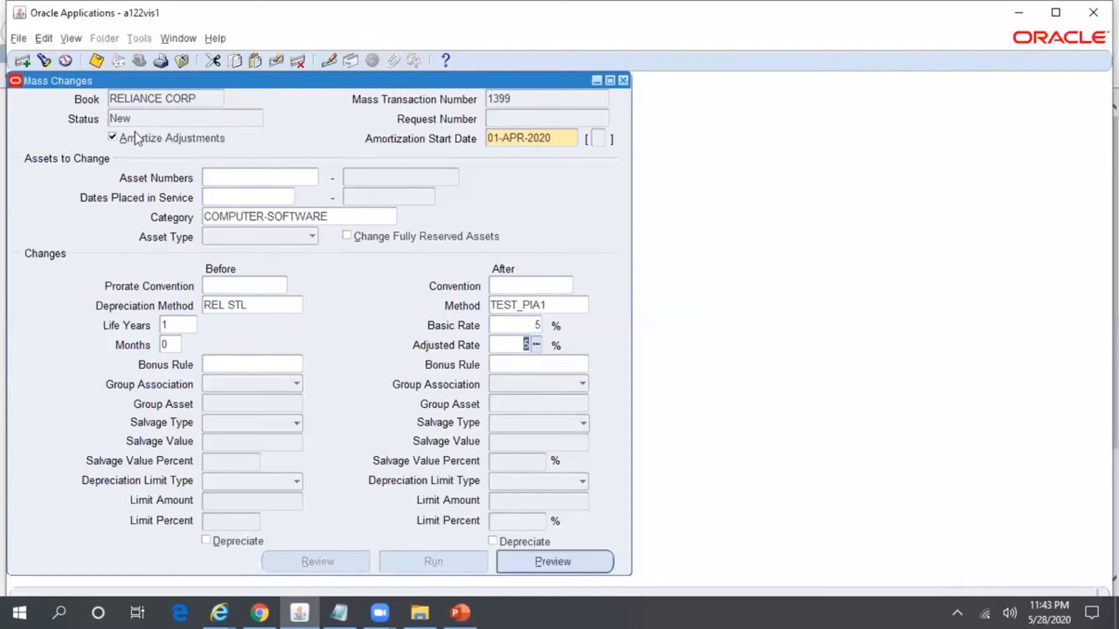
pyautogui.click(557, 561)
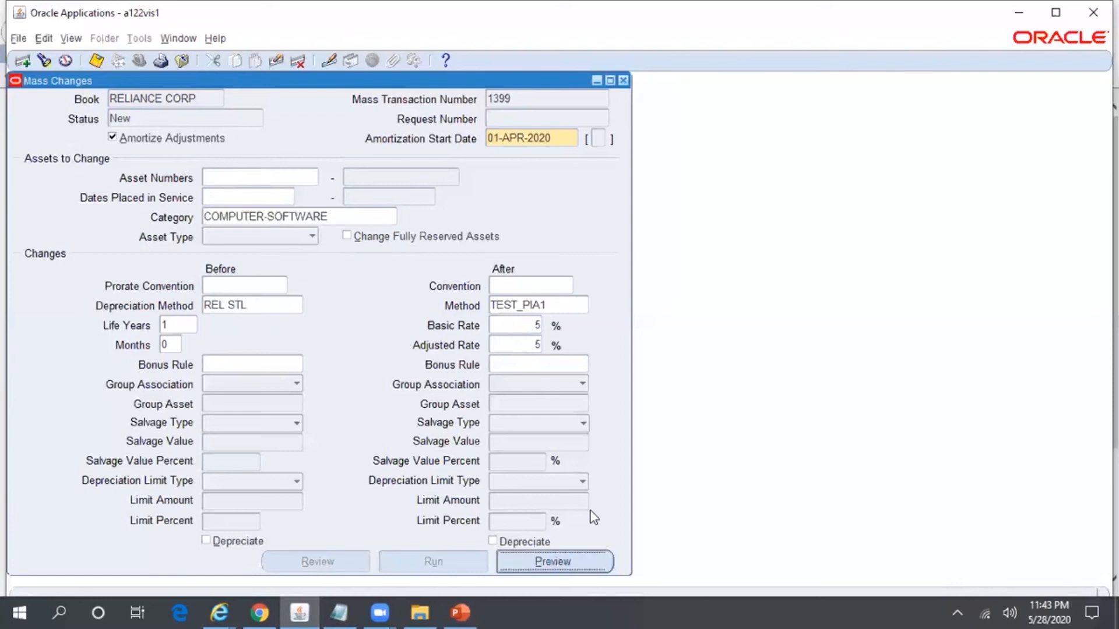
pyautogui.click(683, 357)
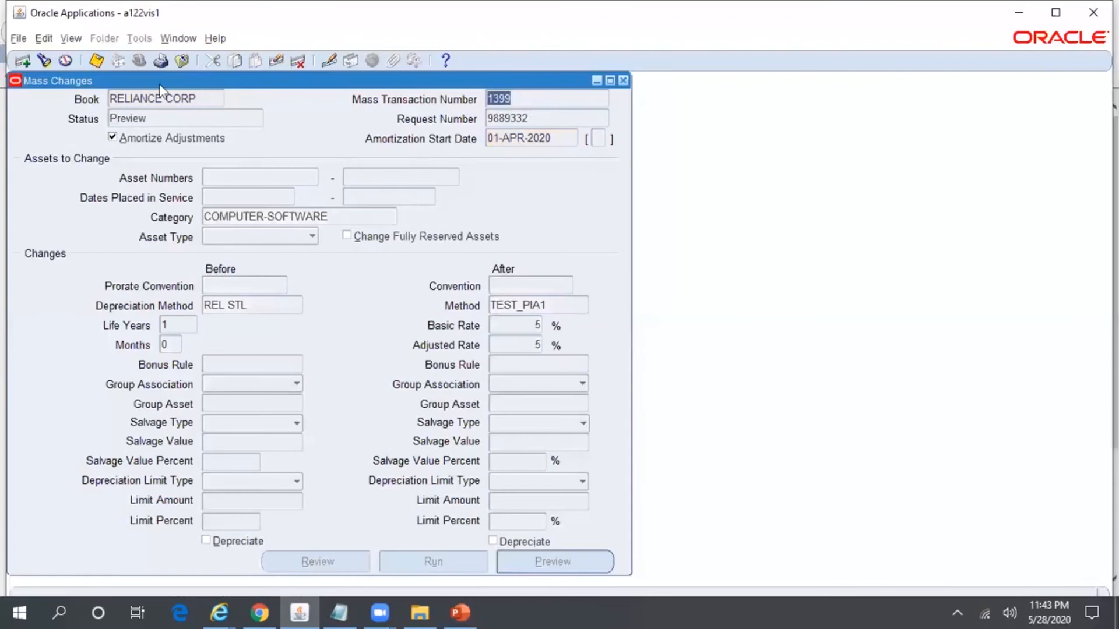
# List all of the requests and keep refreshing until the Mass Change Preview Report for mass change 1399 finishes.
pyautogui.click(72, 38)
pyautogui.click(124, 249)
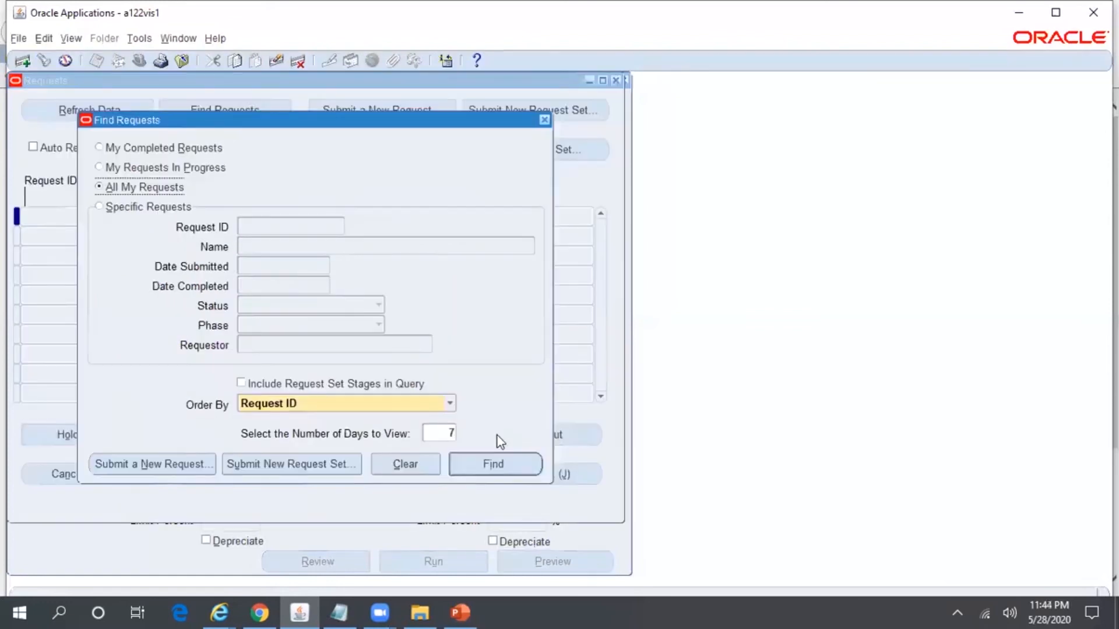
pyautogui.click(492, 464)
pyautogui.click(103, 117)
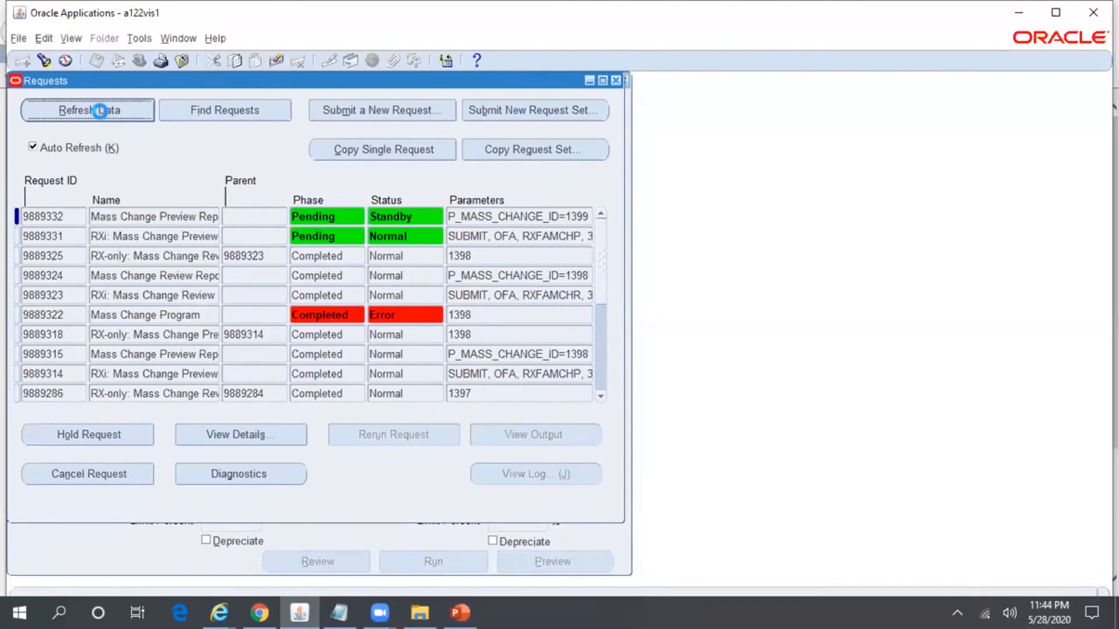
pyautogui.click(100, 111)
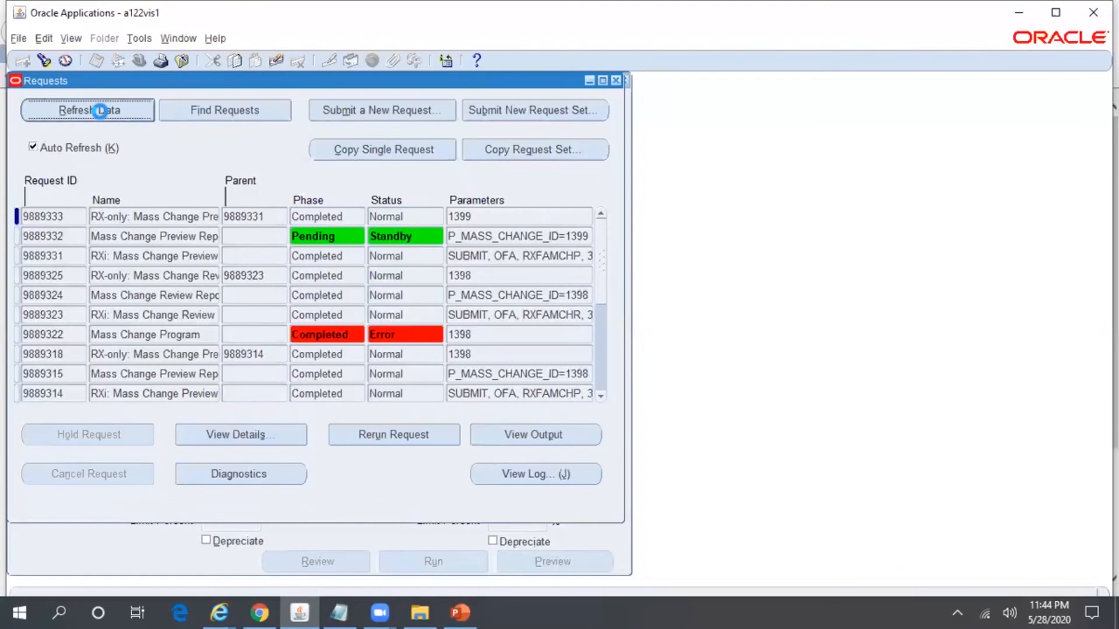
pyautogui.click(100, 111)
pyautogui.click(100, 112)
pyautogui.click(100, 112)
pyautogui.click(107, 113)
pyautogui.click(107, 114)
pyautogui.click(159, 235)
pyautogui.click(109, 111)
pyautogui.click(150, 236)
pyautogui.click(139, 218)
pyautogui.click(106, 112)
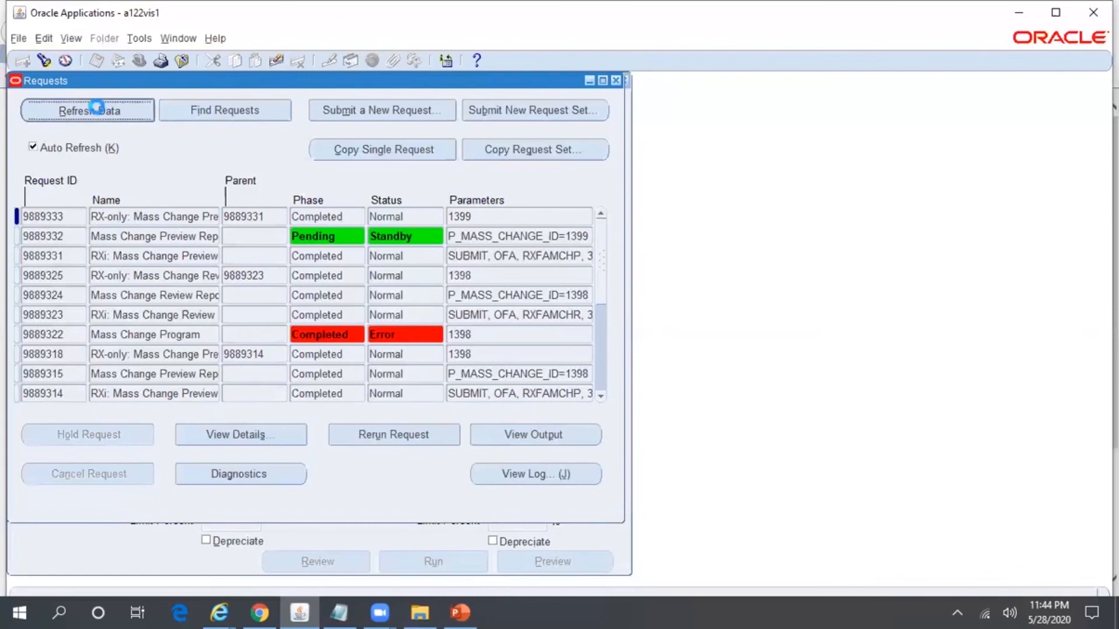
pyautogui.moveTo(143, 223); pyautogui.dragTo(257, 223)
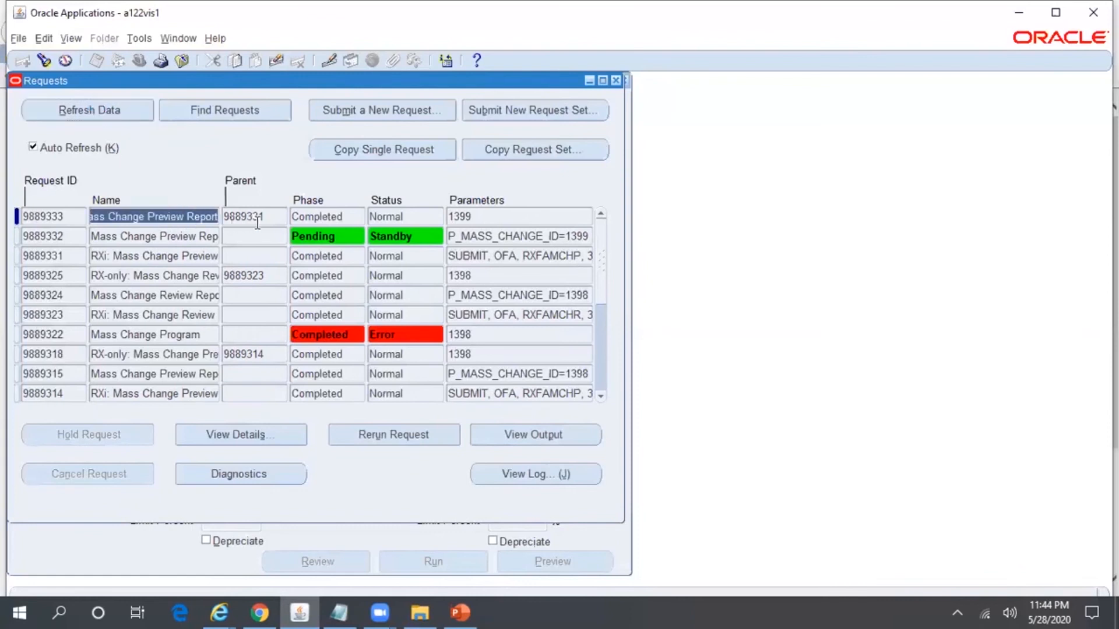
pyautogui.click(135, 113)
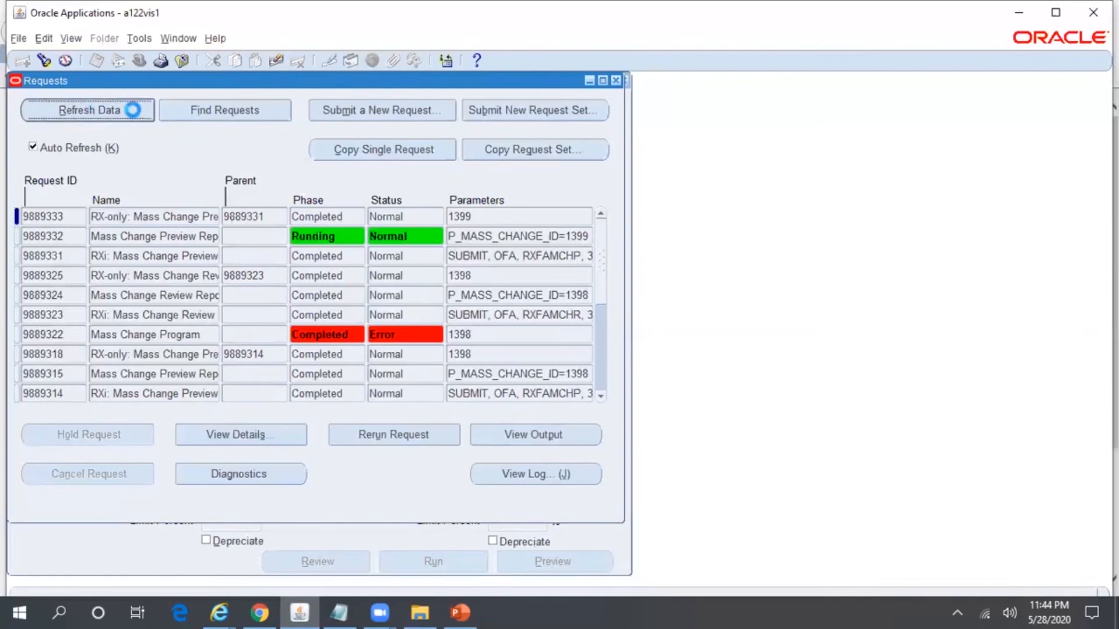
pyautogui.click(134, 113)
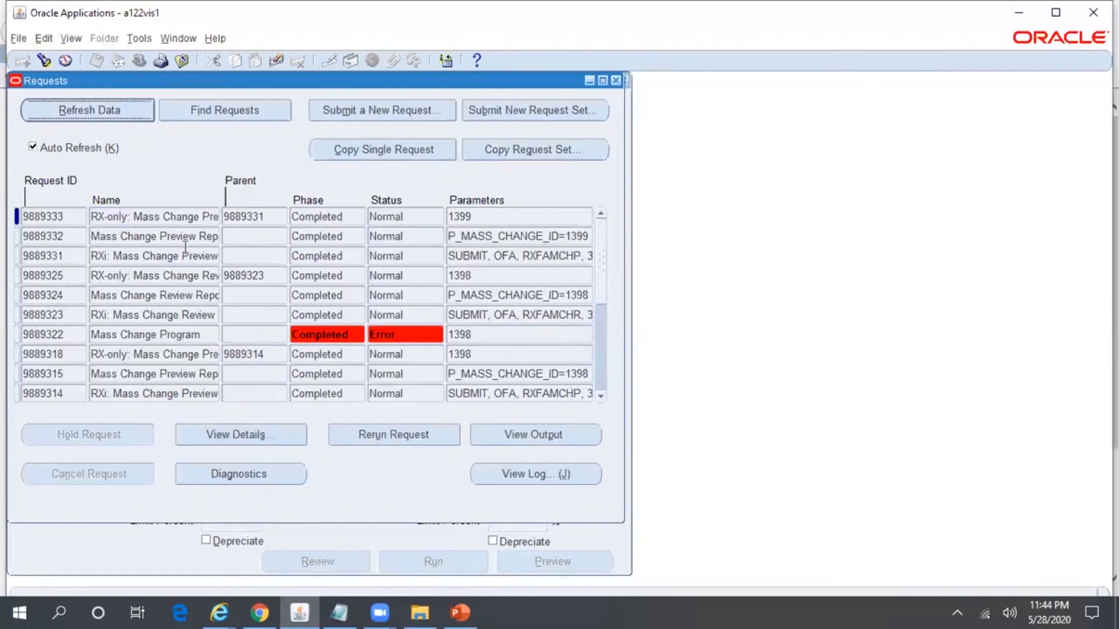
# Open the output of the Mass Change Preview Report for mass change 1399 in the browser.
pyautogui.click(202, 239)
pyautogui.click(549, 437)
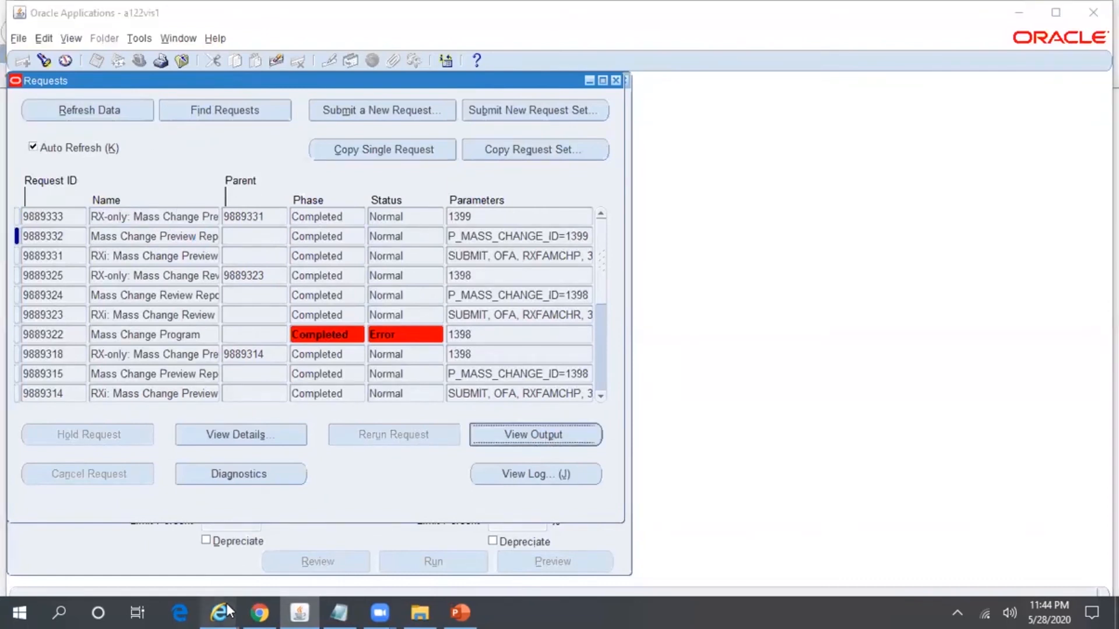
pyautogui.moveTo(226, 611)
pyautogui.click(945, 537)
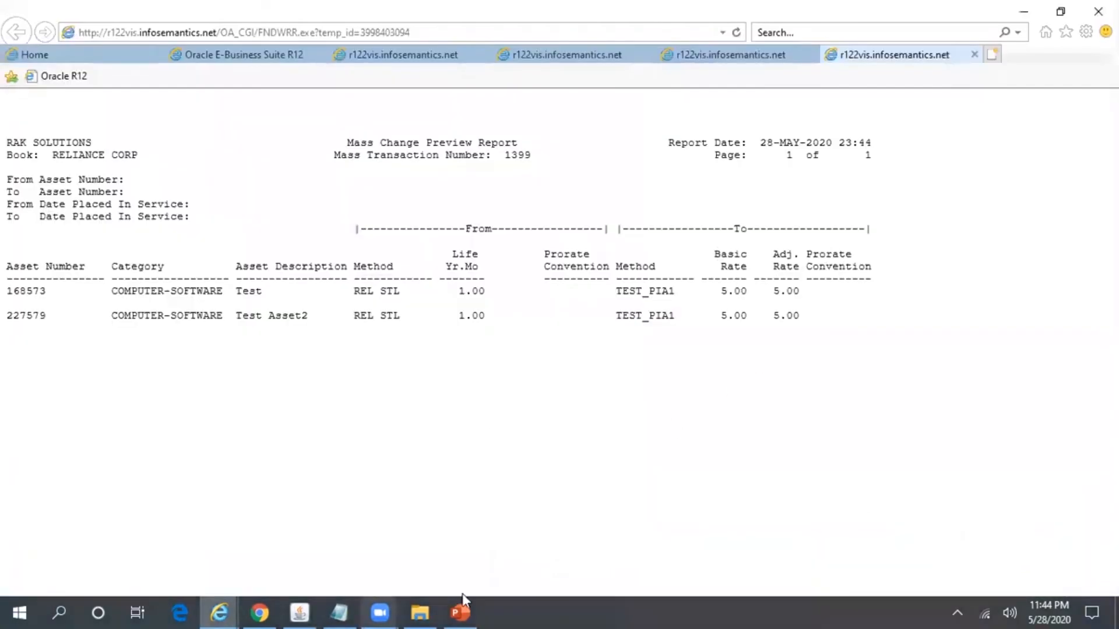
# Close the older mass change 1398 report outputs, keeping only the preview report for 1399 open.
pyautogui.click(469, 60)
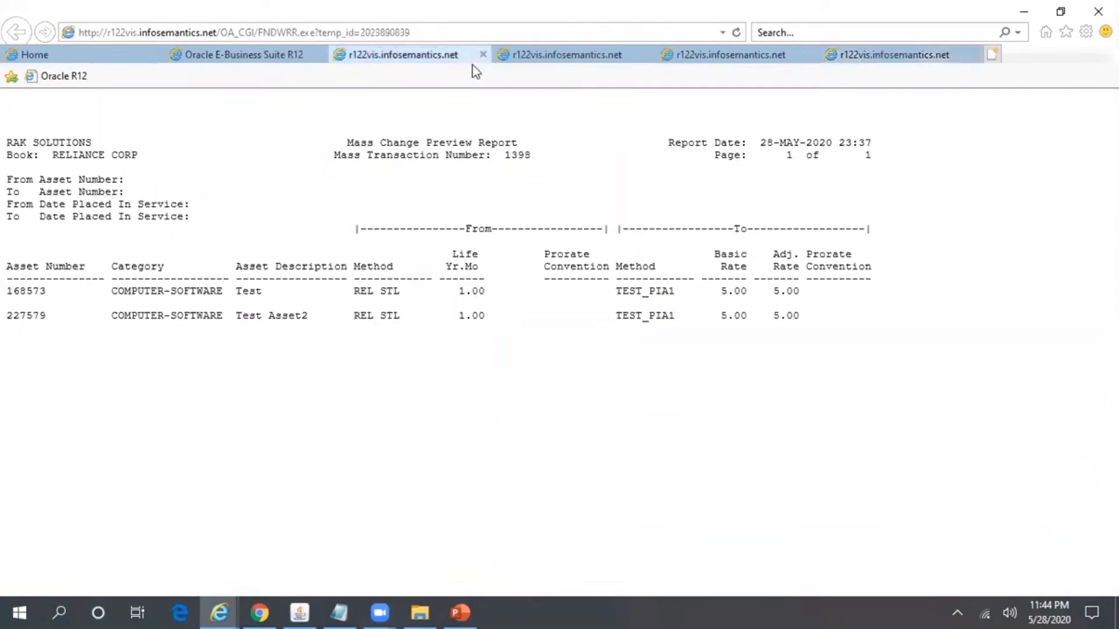
pyautogui.click(482, 55)
pyautogui.click(481, 54)
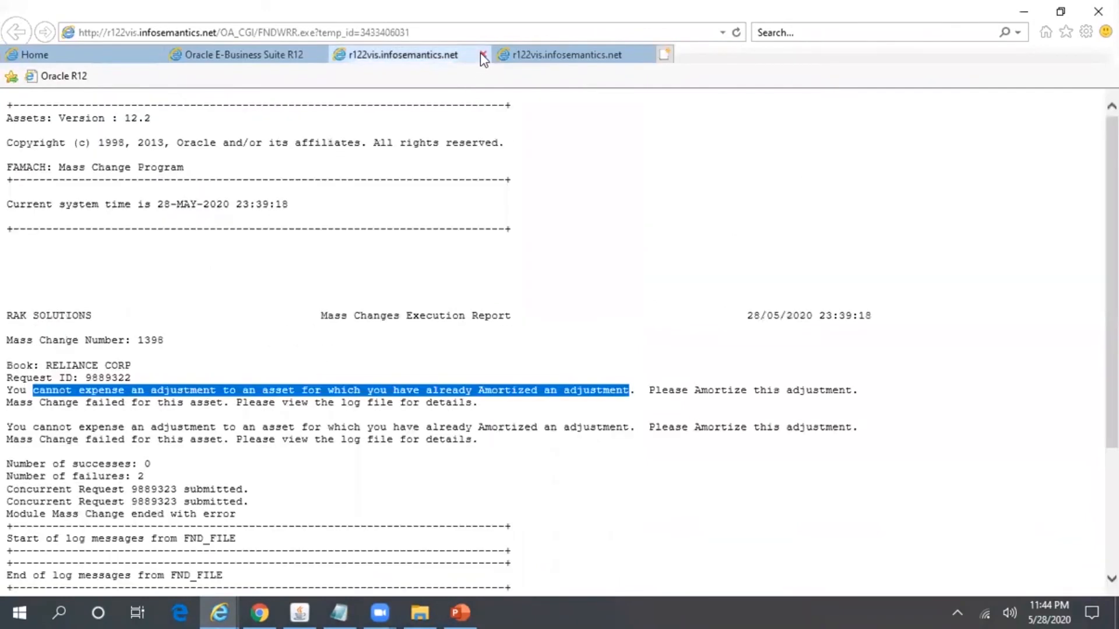
pyautogui.click(481, 54)
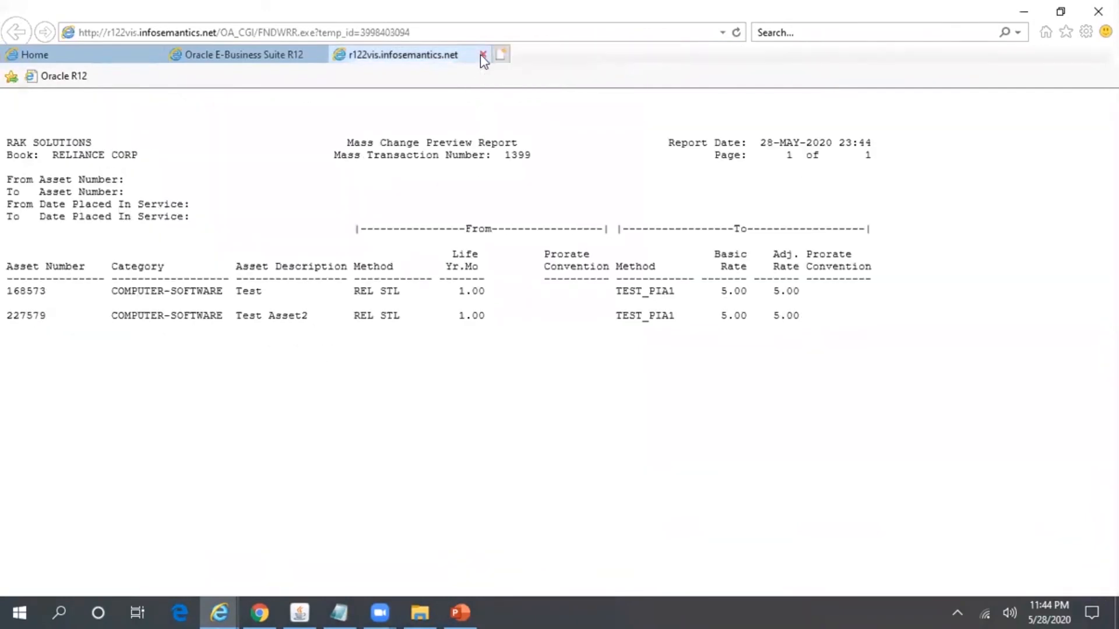
# Return to Oracle Applications, close the requests list and requery mass transaction number 1399.
pyautogui.click(304, 610)
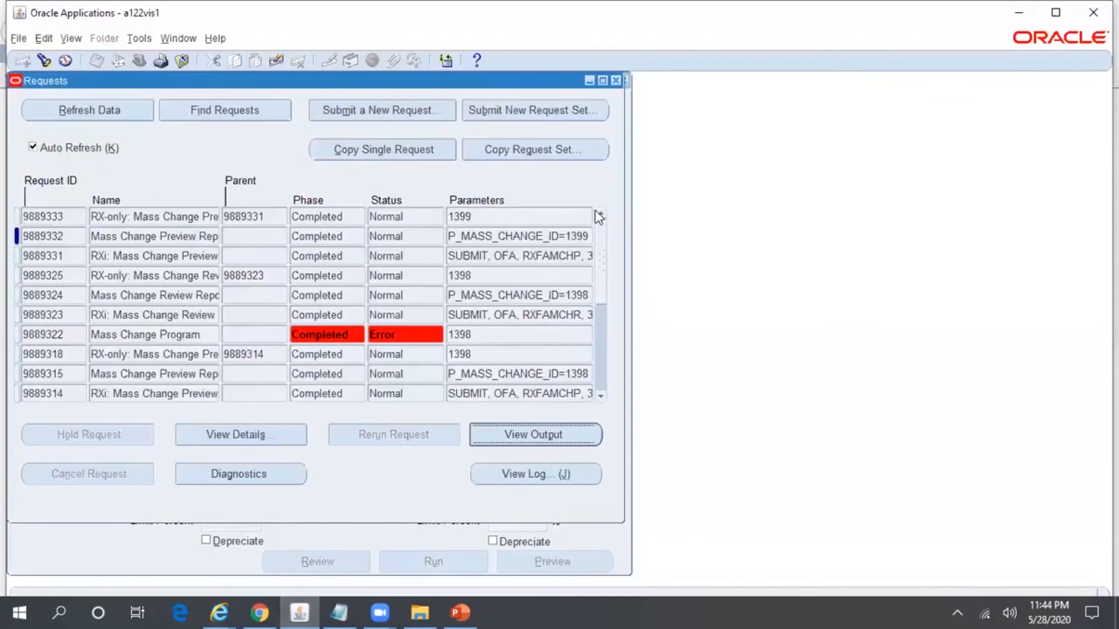
pyautogui.click(615, 80)
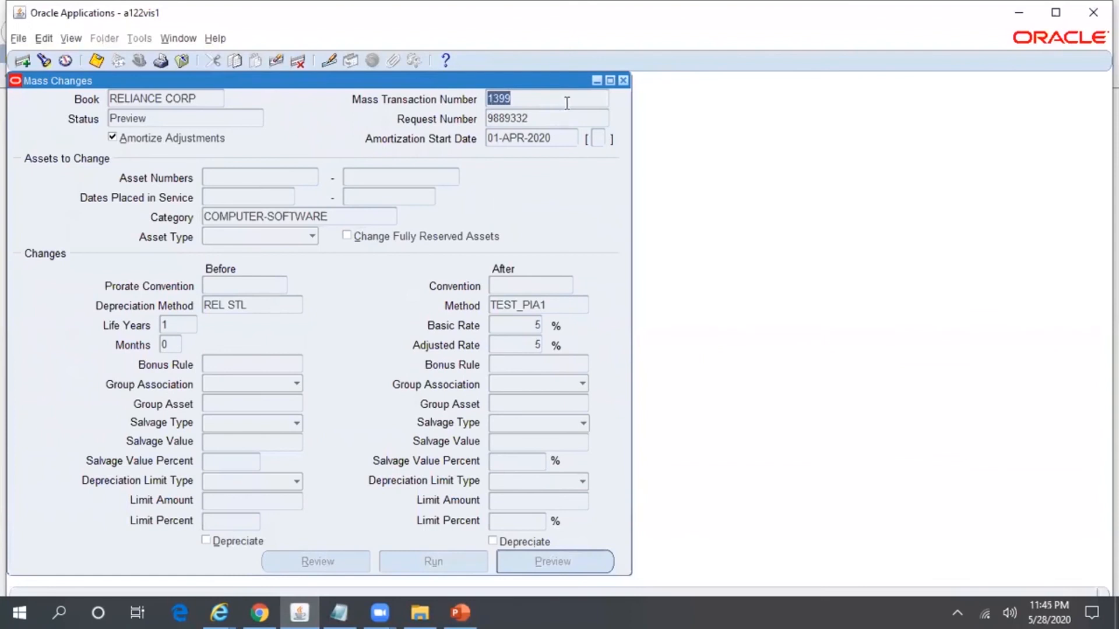
pyautogui.press('F11')
pyautogui.write('1399')
pyautogui.hotkey('ctrl', 'F11')
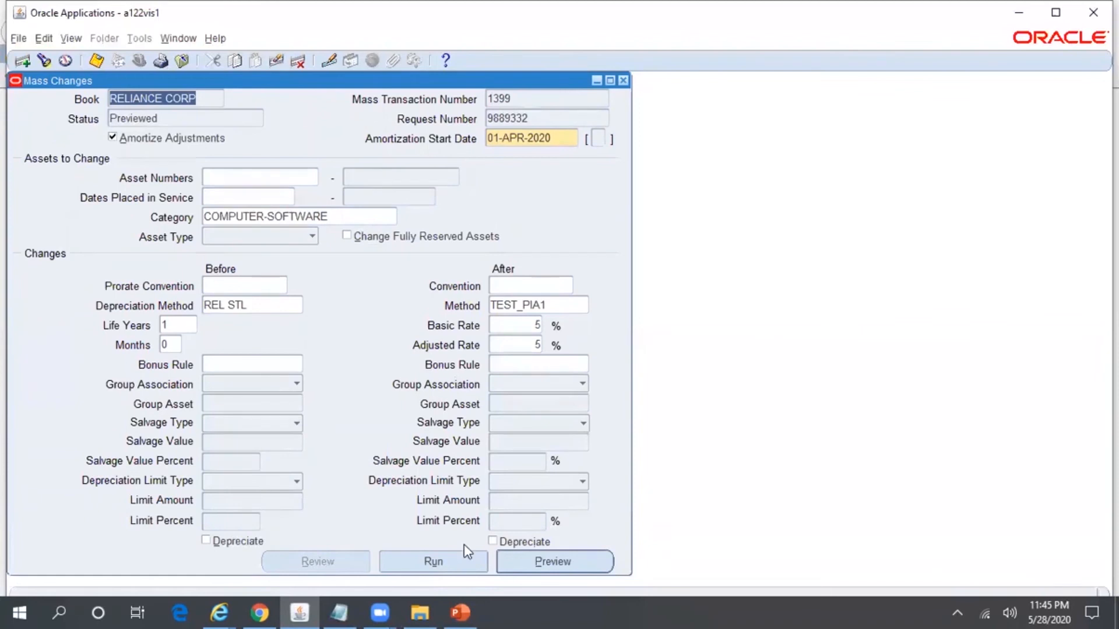
# Run the previewed mass change and confirm performing the mass transaction.
pyautogui.click(444, 563)
pyautogui.click(605, 358)
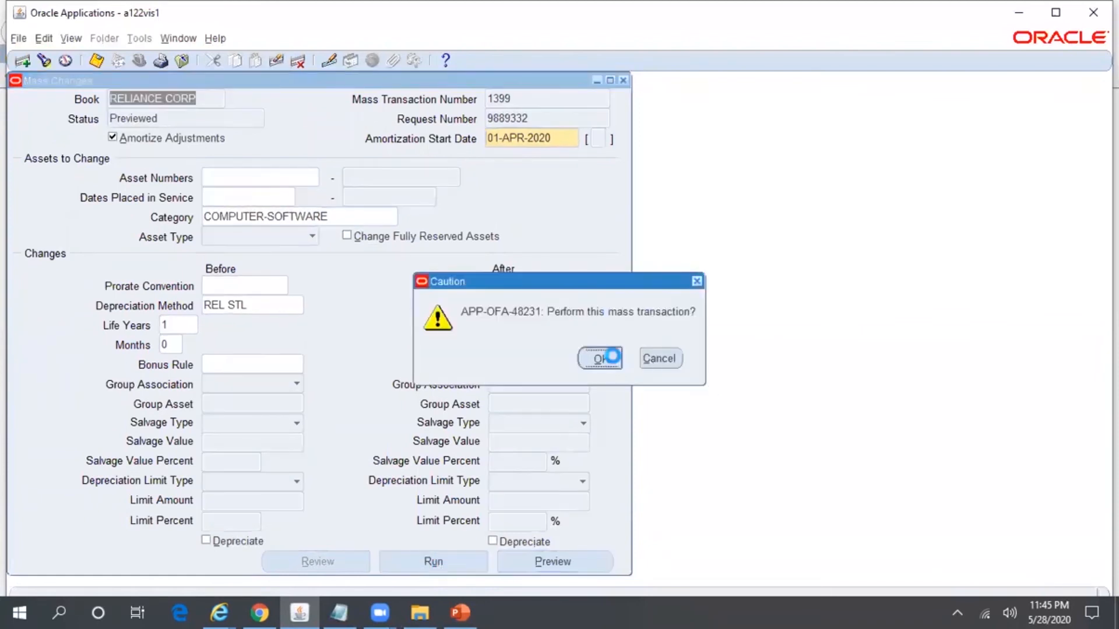
pyautogui.click(688, 356)
# List all of the requests and refresh until the Mass Change Program and its review report finish.
pyautogui.click(71, 38)
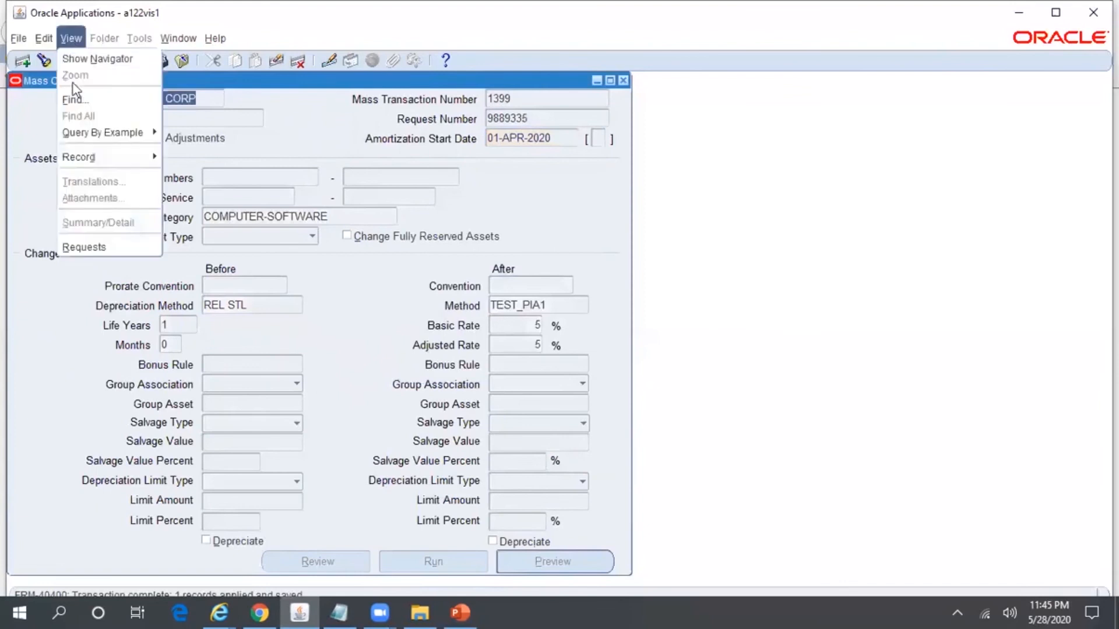
pyautogui.click(114, 247)
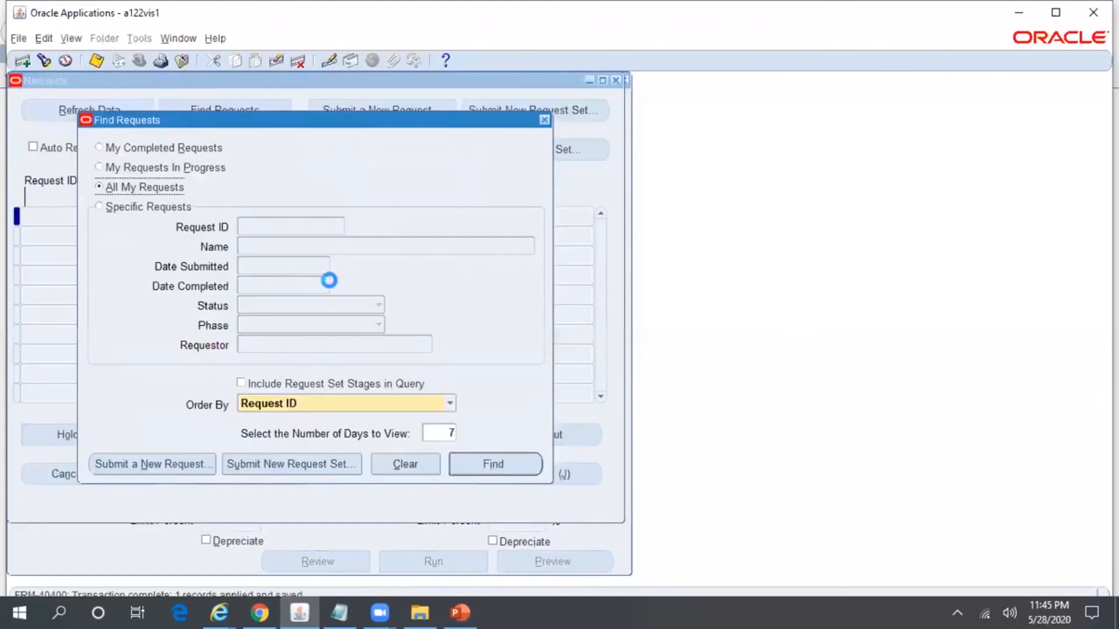
pyautogui.click(525, 463)
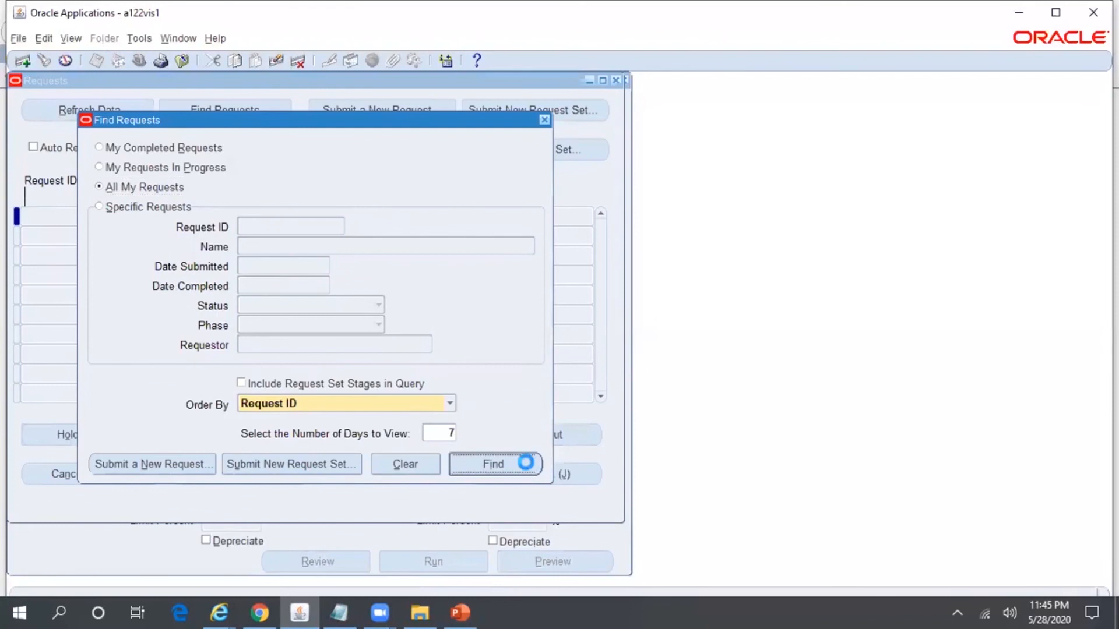
pyautogui.click(119, 114)
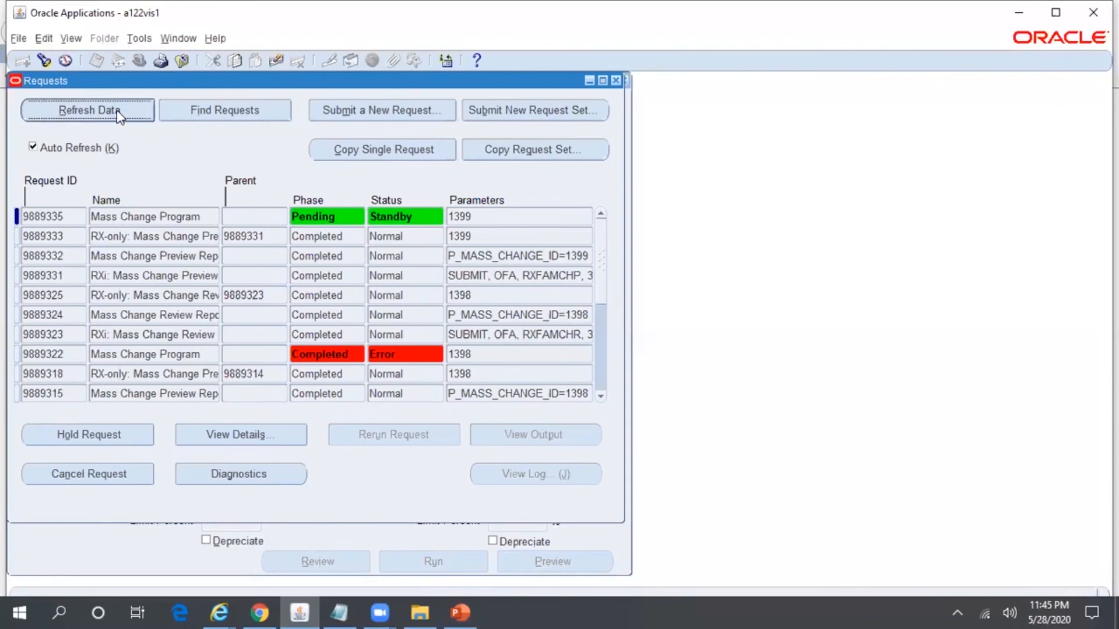
pyautogui.click(120, 117)
pyautogui.click(120, 117)
pyautogui.click(120, 117)
pyautogui.click(120, 117)
pyautogui.click(116, 111)
pyautogui.click(116, 110)
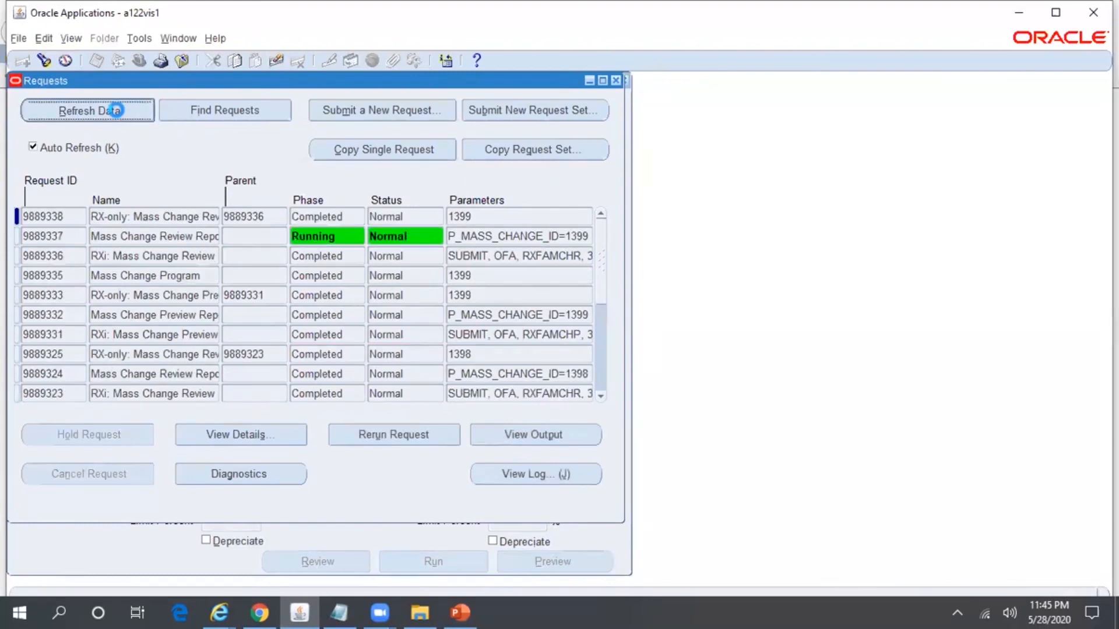
pyautogui.click(117, 110)
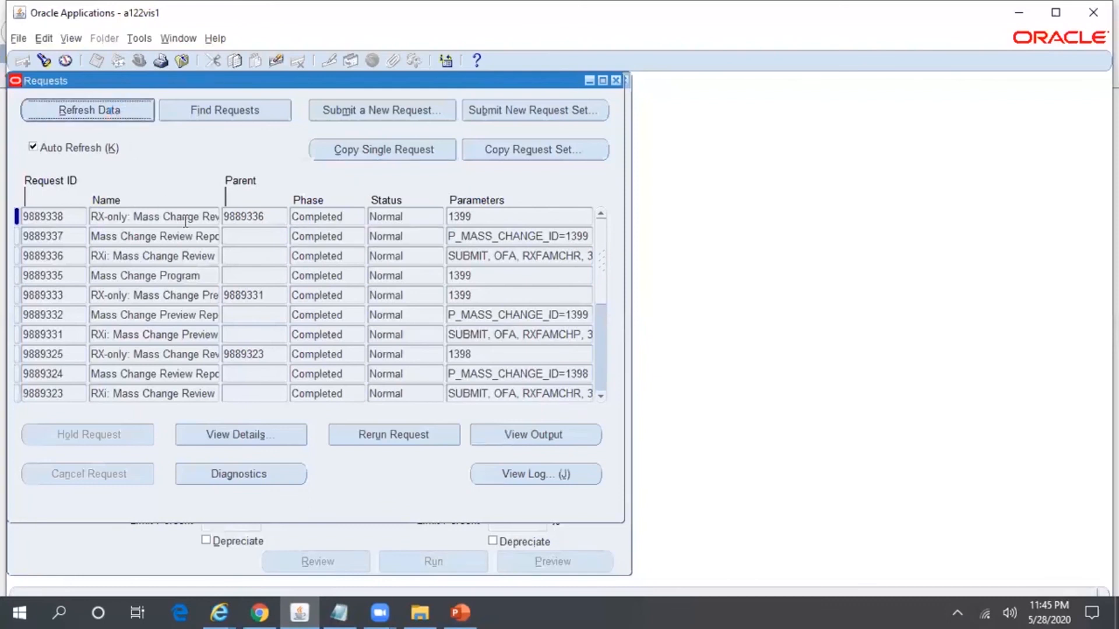
# Open the Mass Change Review Report output for 1399 and copy the first listed asset's number.
pyautogui.click(199, 234)
pyautogui.click(557, 439)
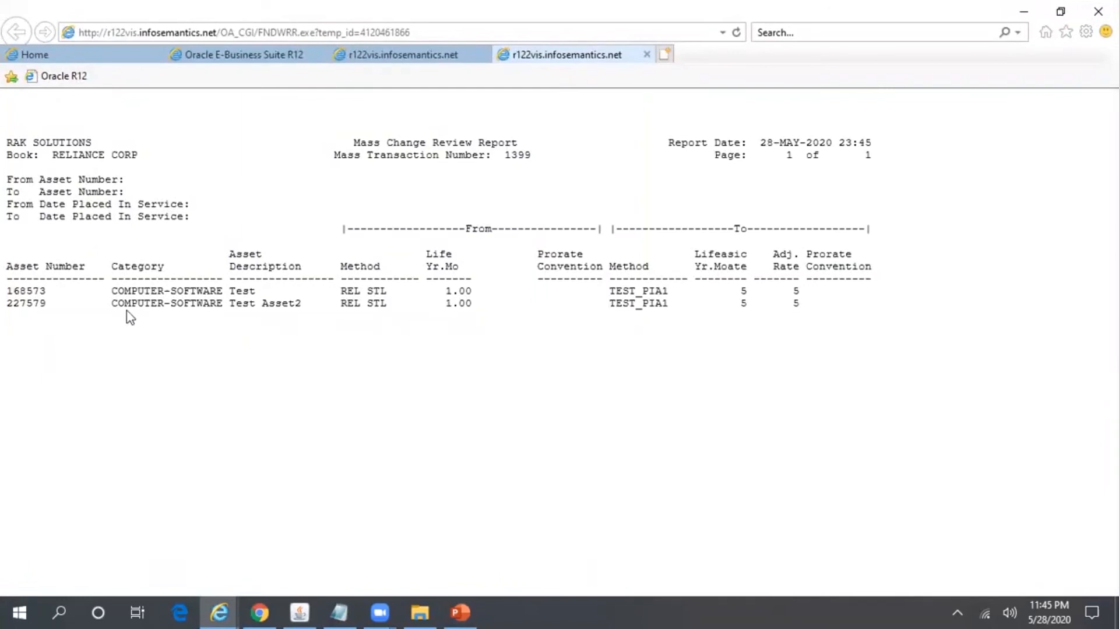
pyautogui.moveTo(54, 291); pyautogui.dragTo(6, 289)
pyautogui.hotkey('ctrl', 'c')
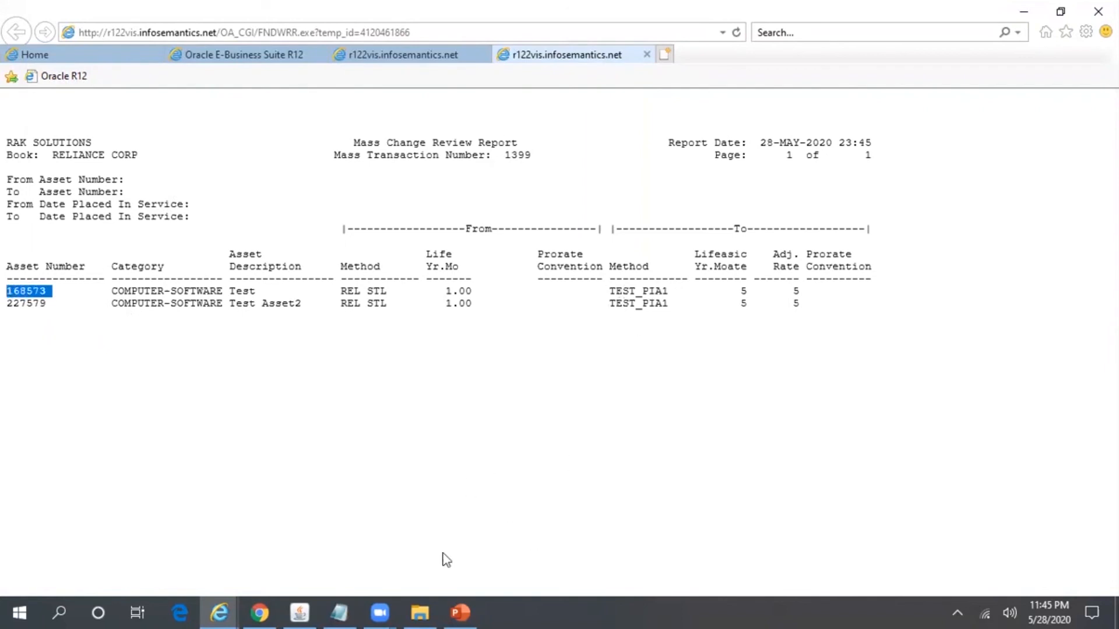
# Return to Oracle Applications, close the requests and mass changes forms, and find asset 168573 in the Asset Workbench.
pyautogui.click(344, 612)
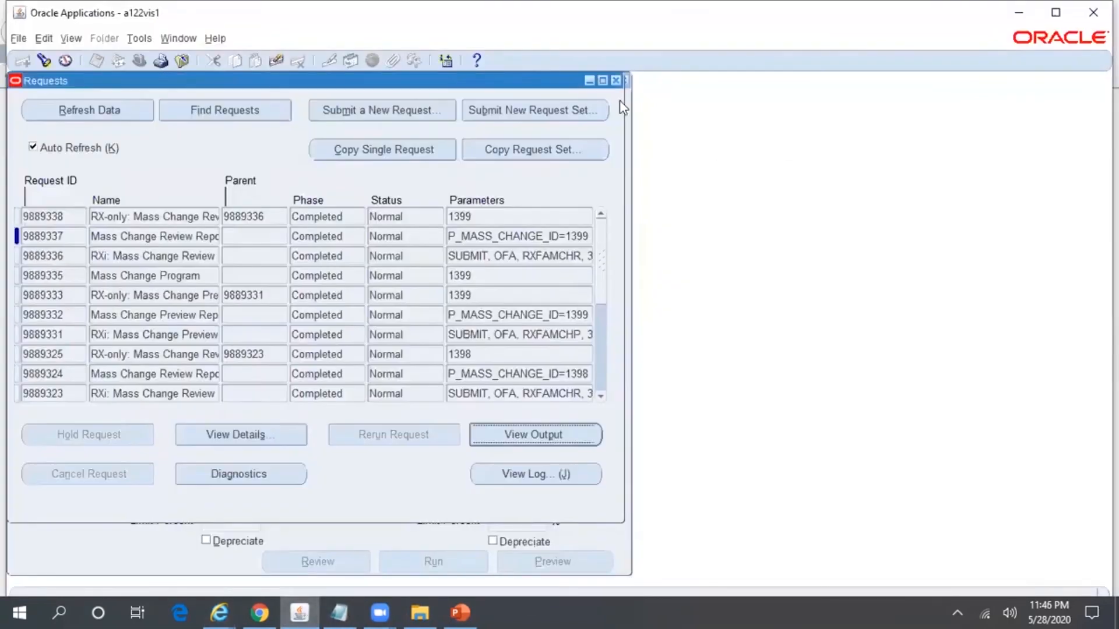
pyautogui.click(616, 80)
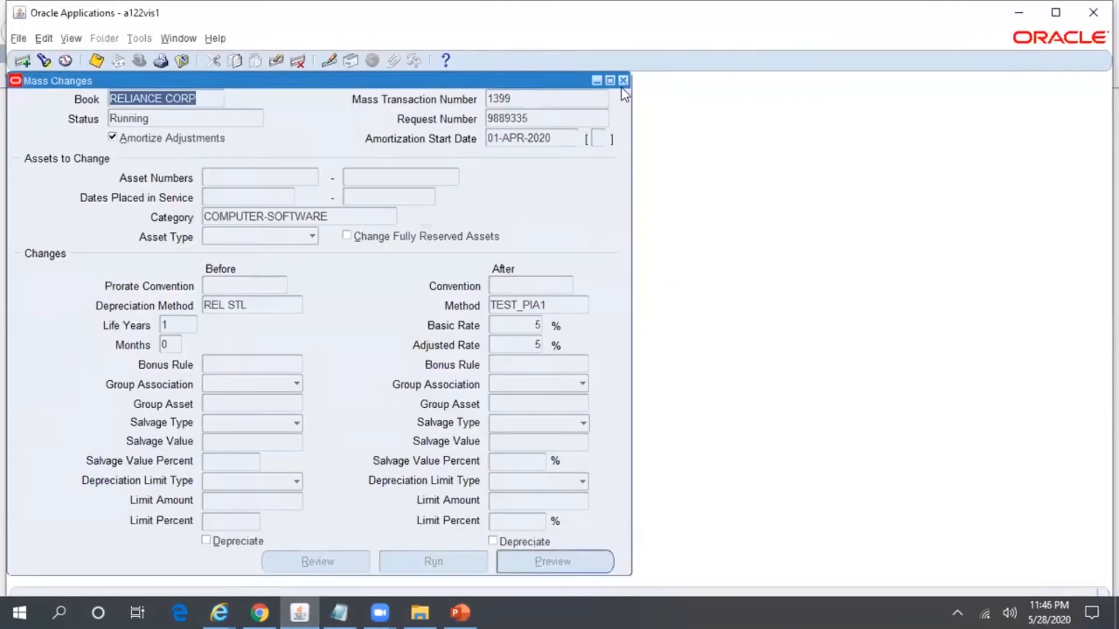
pyautogui.click(623, 80)
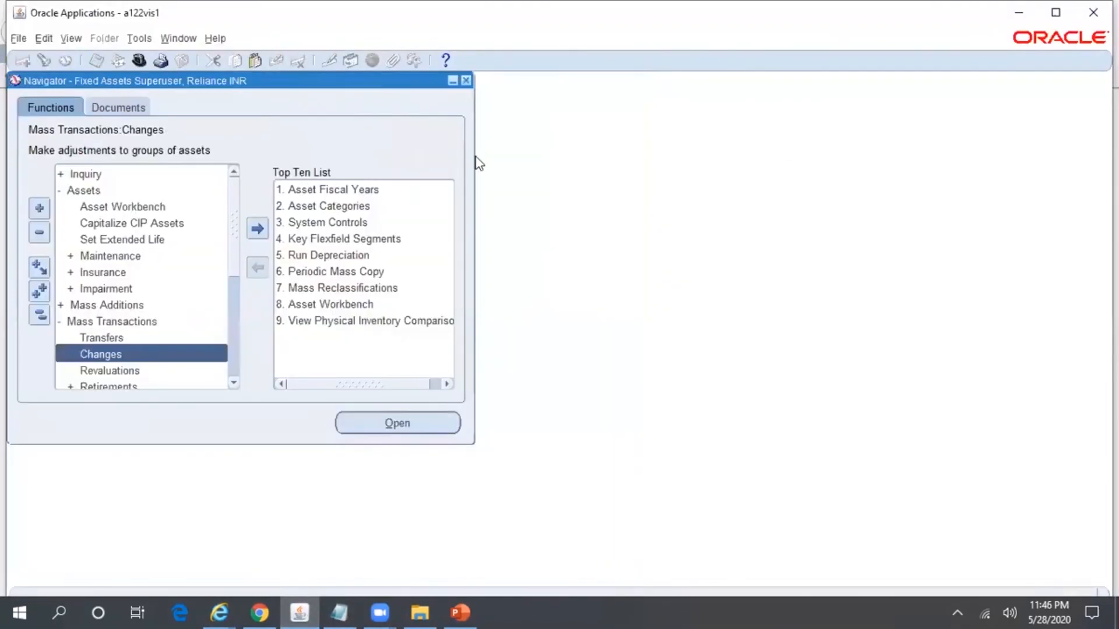
pyautogui.click(135, 209)
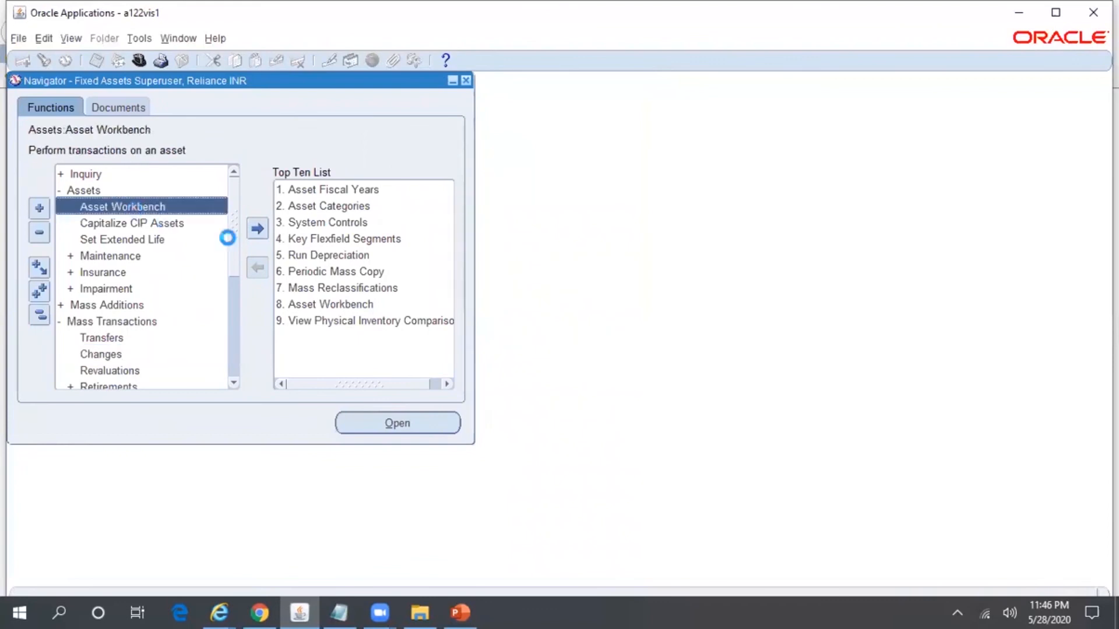
pyautogui.hotkey('ctrl', 'v')
pyautogui.press('Return')
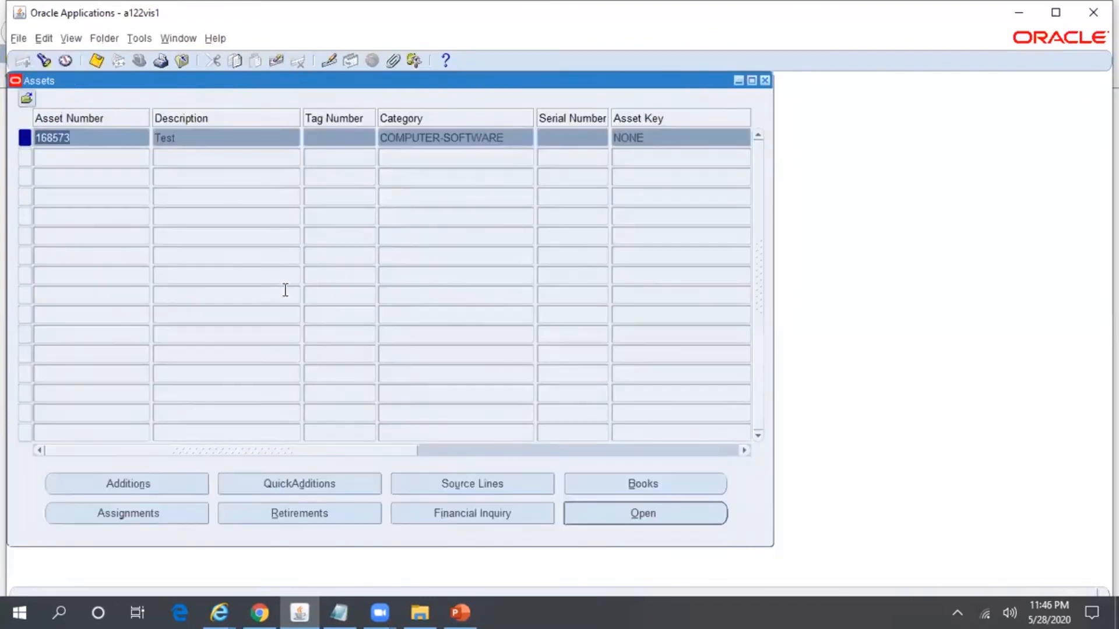
# Check the depreciation method in the asset's financial inquiry, try to view its record history, and close the inquiry.
pyautogui.click(505, 510)
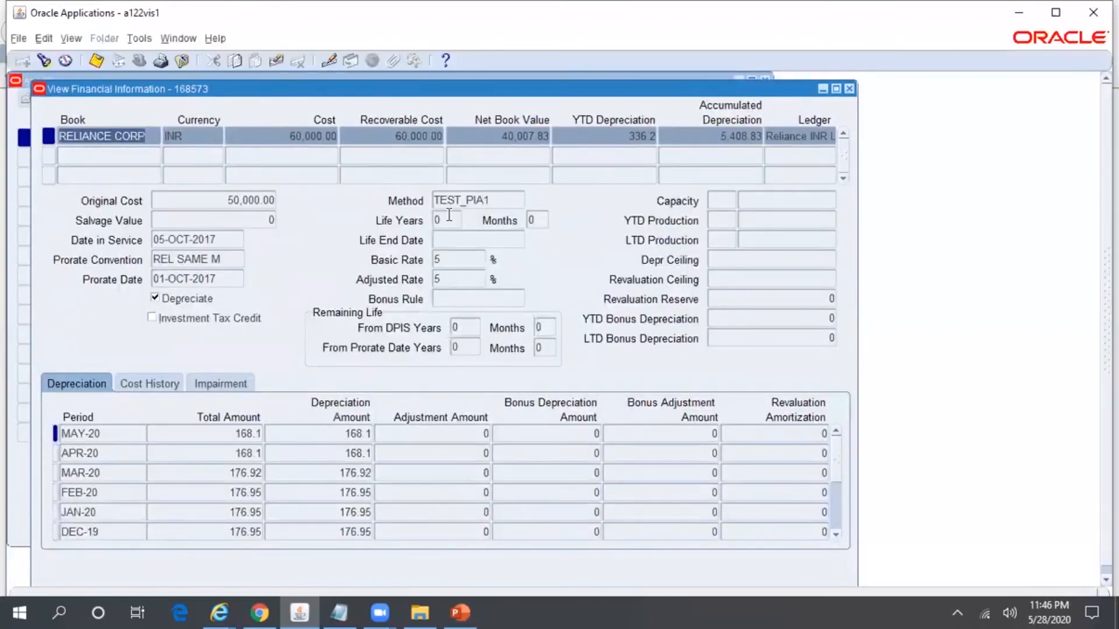
pyautogui.click(484, 200)
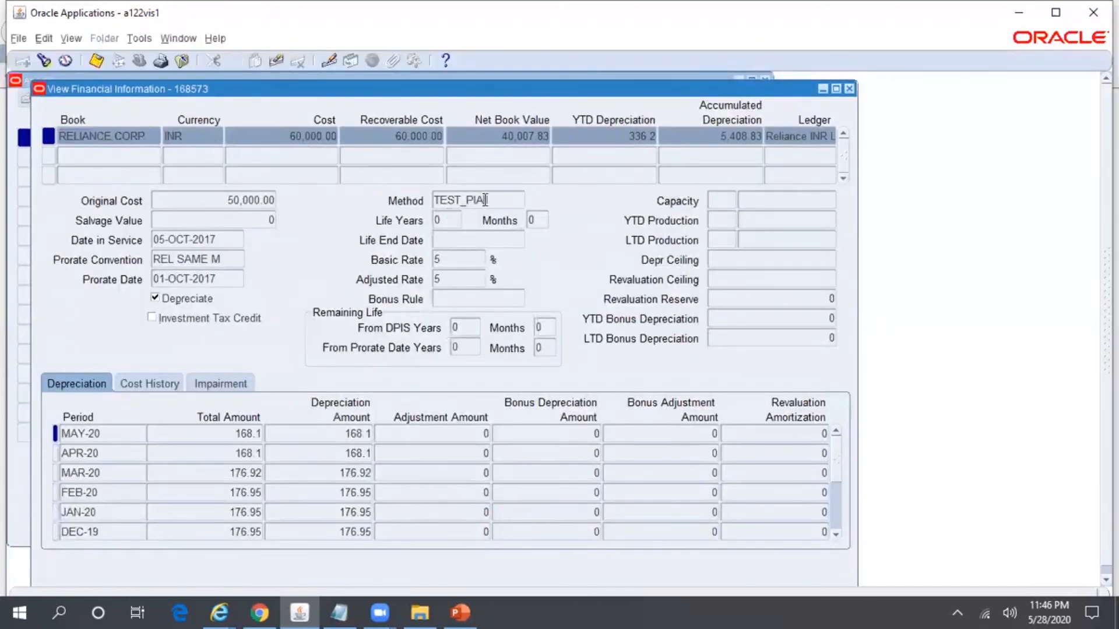
pyautogui.click(215, 37)
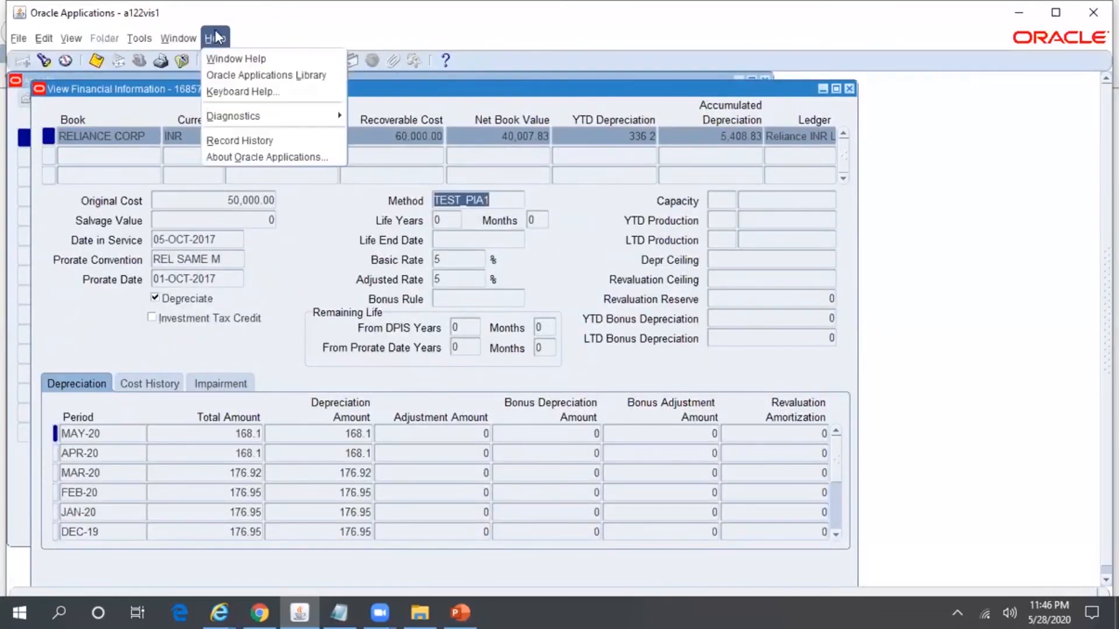
pyautogui.click(253, 142)
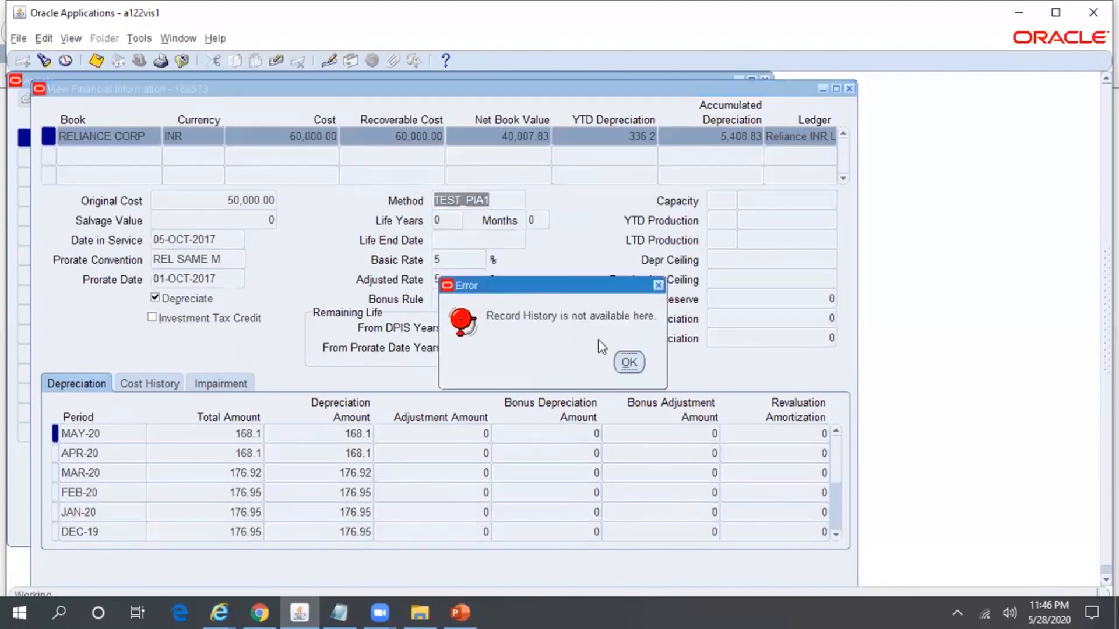
pyautogui.click(629, 361)
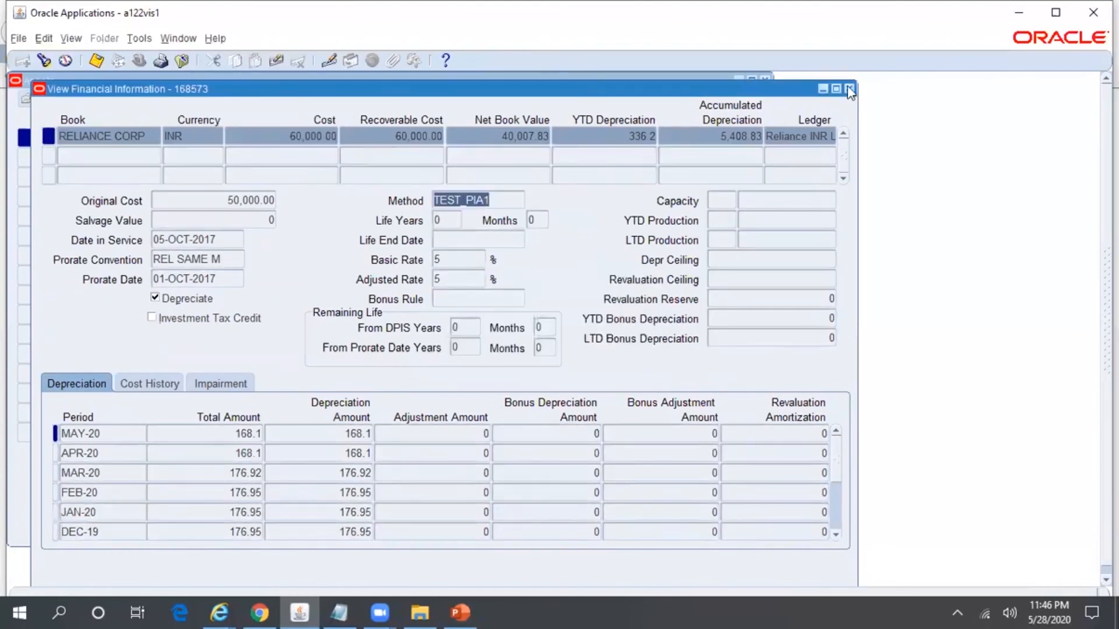
pyautogui.click(849, 89)
# Copy the second asset number, 227579, from the Mass Change Review Report in Internet Explorer and find that asset in Oracle Applications.
pyautogui.click(43, 61)
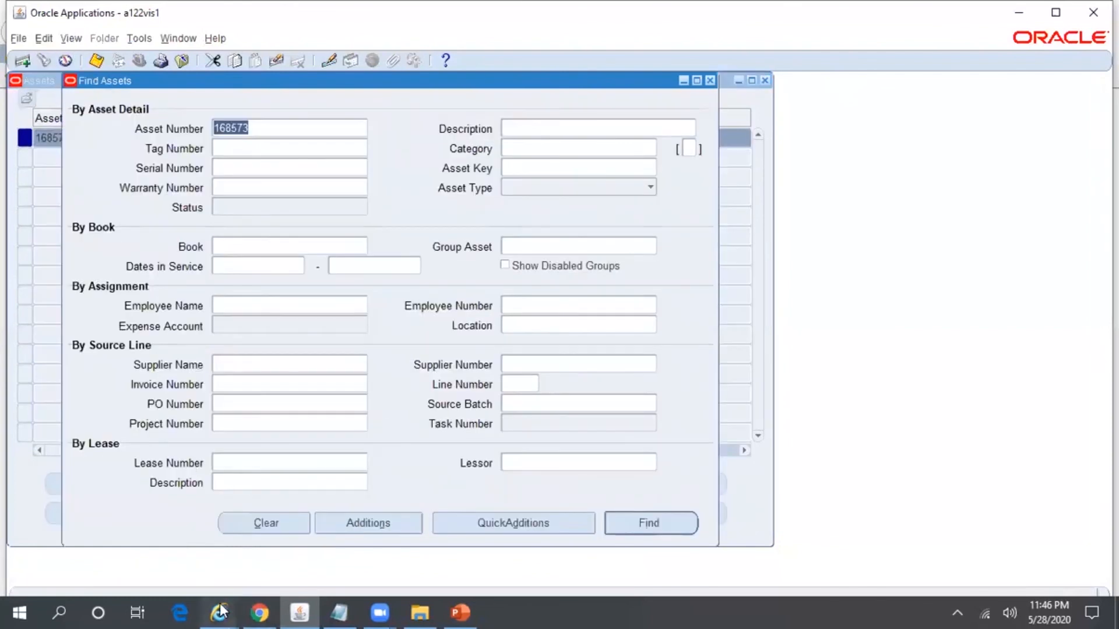
pyautogui.click(220, 612)
pyautogui.click(625, 551)
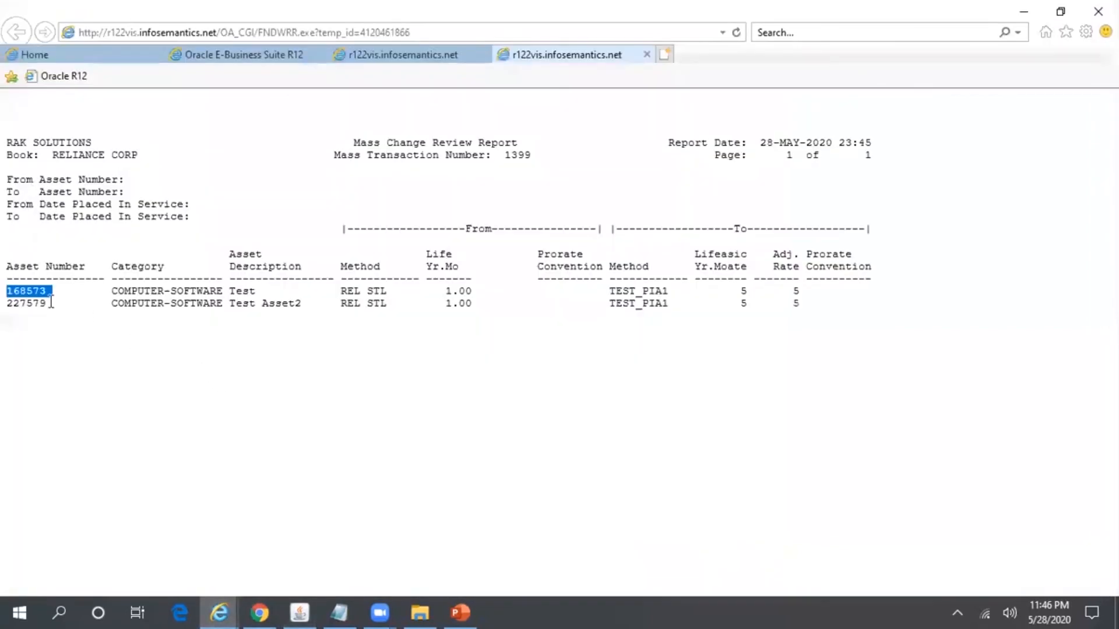
pyautogui.doubleClick(26, 303)
pyautogui.hotkey('ctrl', 'c')
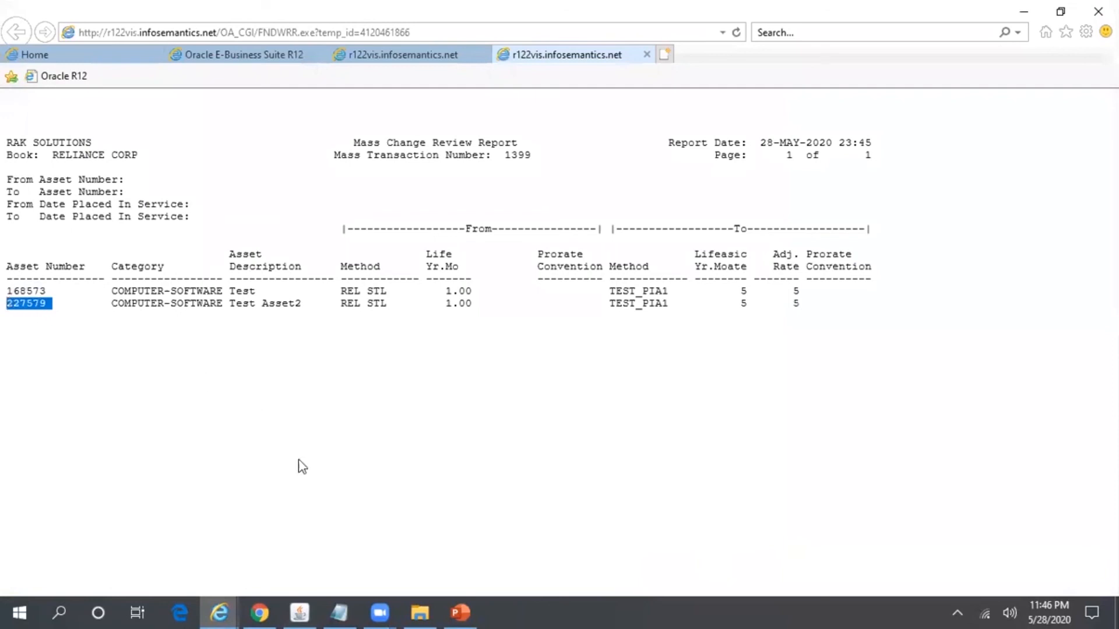
pyautogui.click(300, 612)
pyautogui.hotkey('ctrl', 'v')
pyautogui.press('Return')
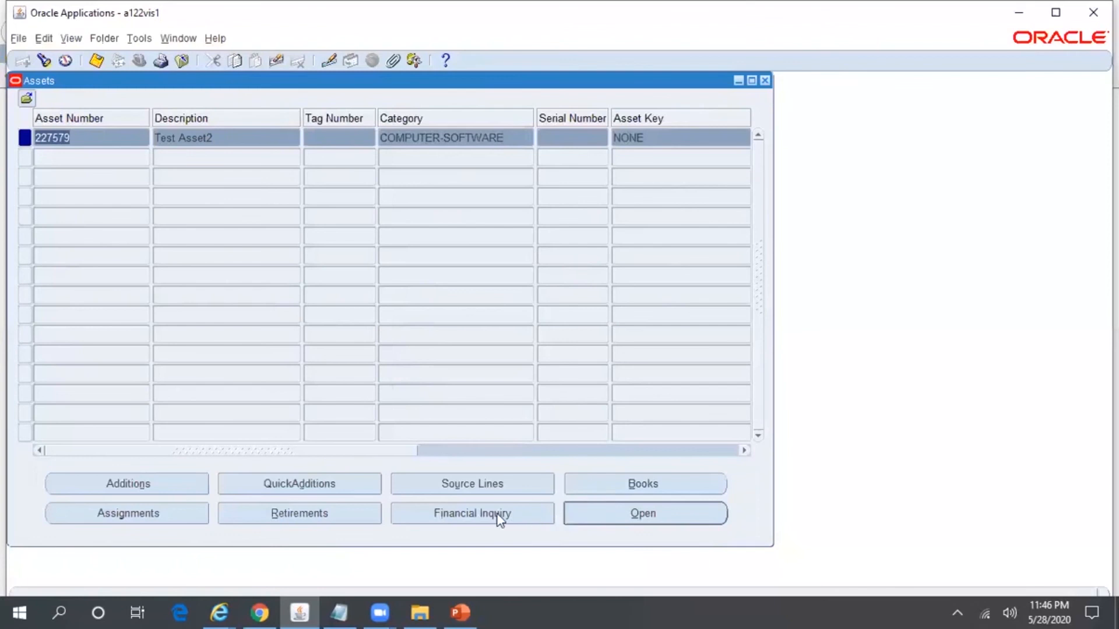
# View the asset's depreciation details in the RELIANCE CORP book, and leave the Books form without making changes.
pyautogui.click(610, 485)
pyautogui.click(358, 145)
pyautogui.press('Return')
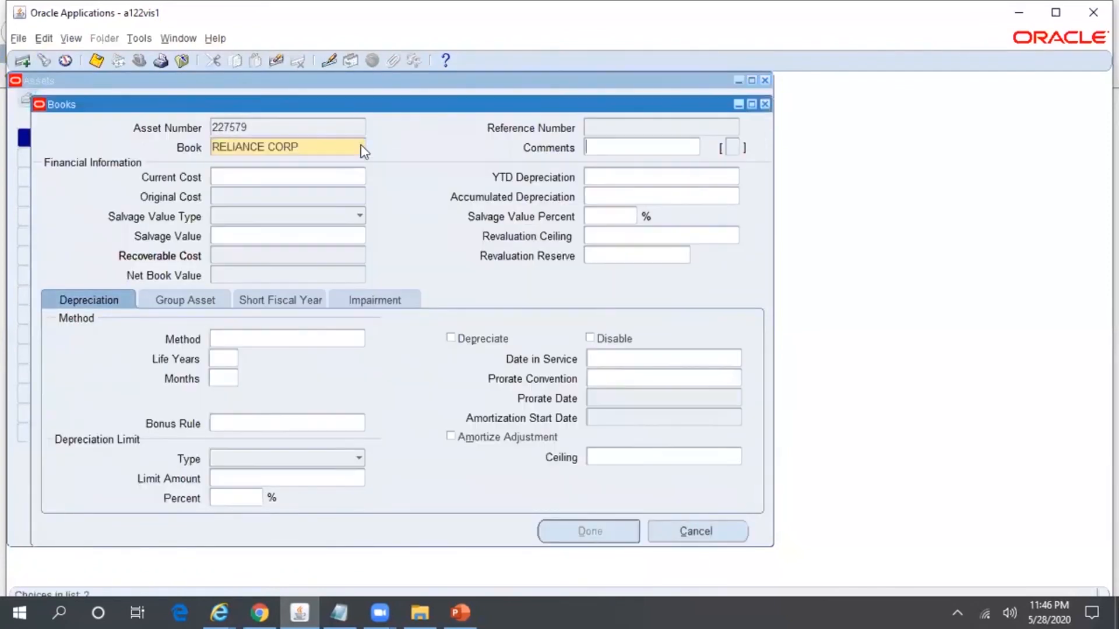
pyautogui.click(326, 174)
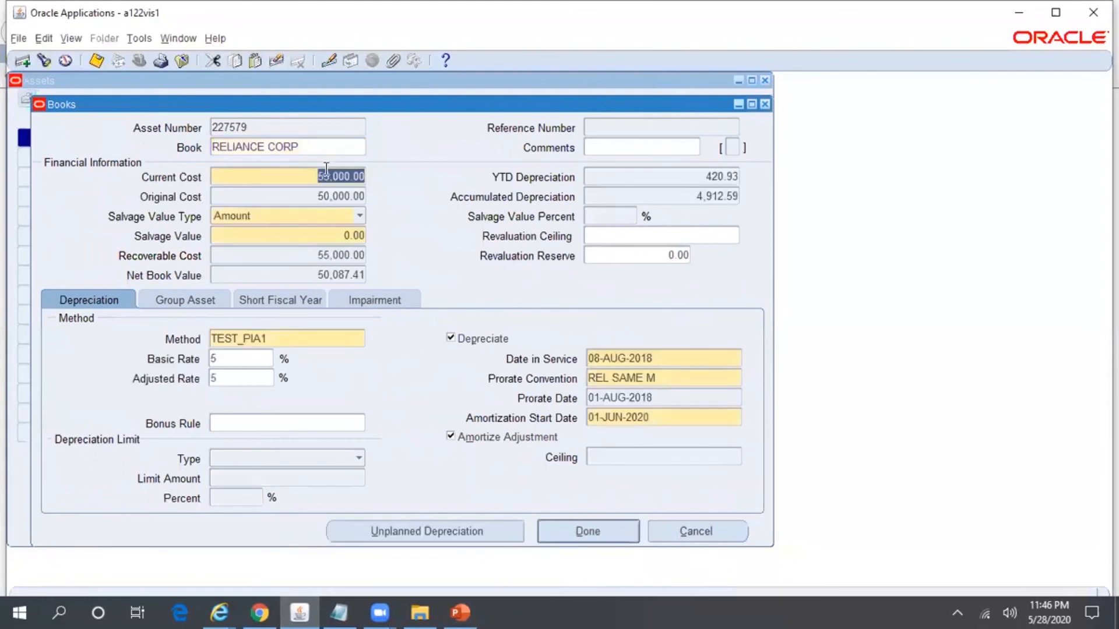
pyautogui.click(718, 532)
# Open the asset's financial inquiry and check the MAY-20 total depreciation, the method, and the basic and adjusted rates.
pyautogui.click(489, 514)
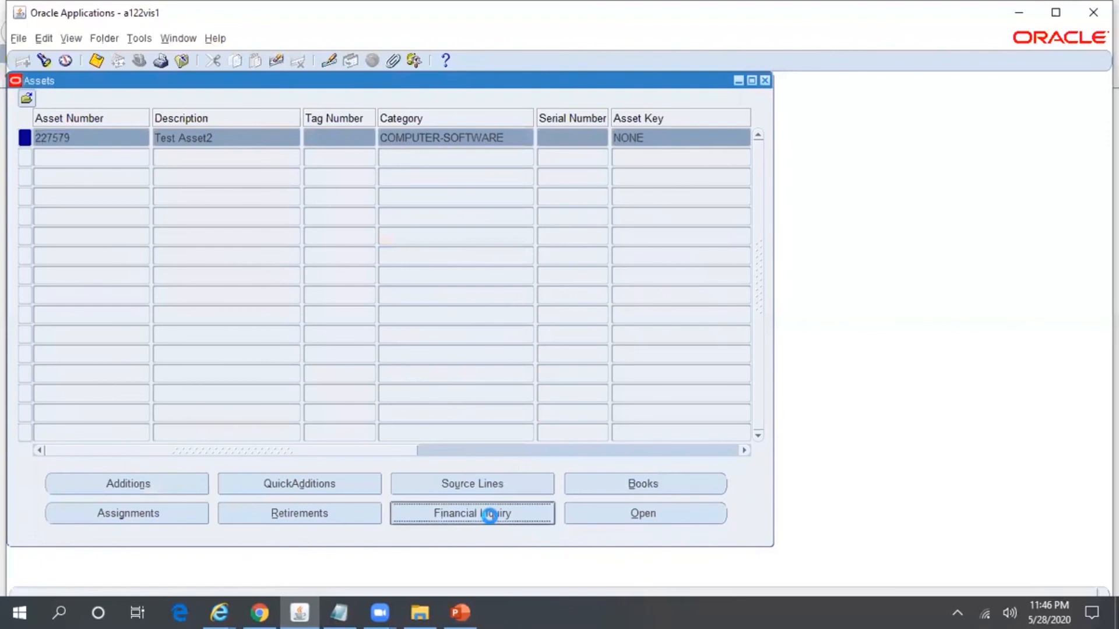
pyautogui.click(215, 432)
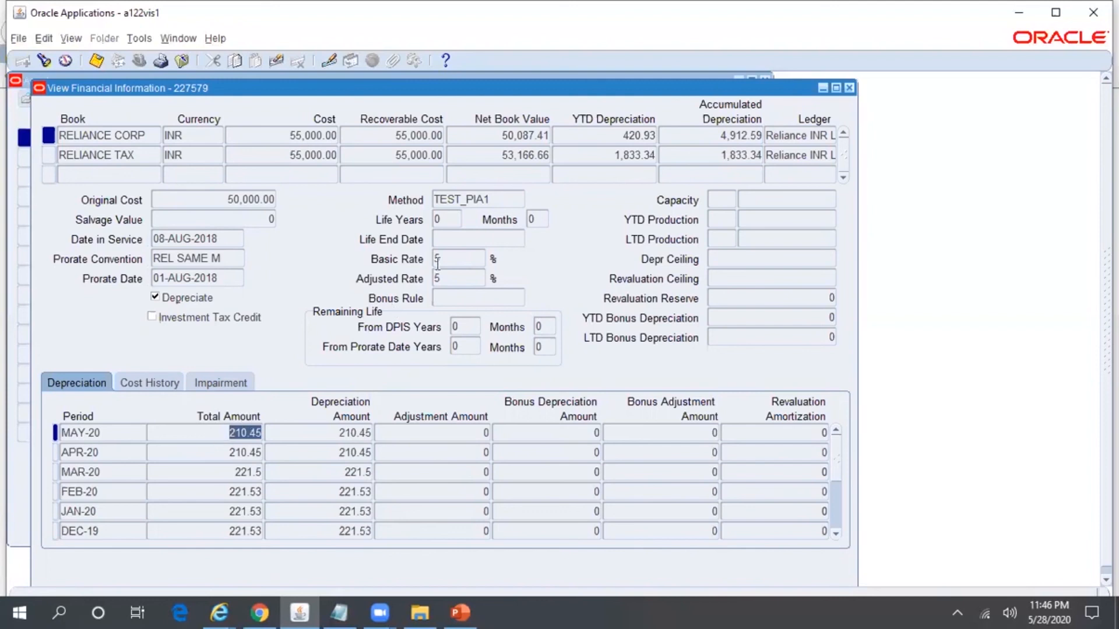
pyautogui.click(501, 201)
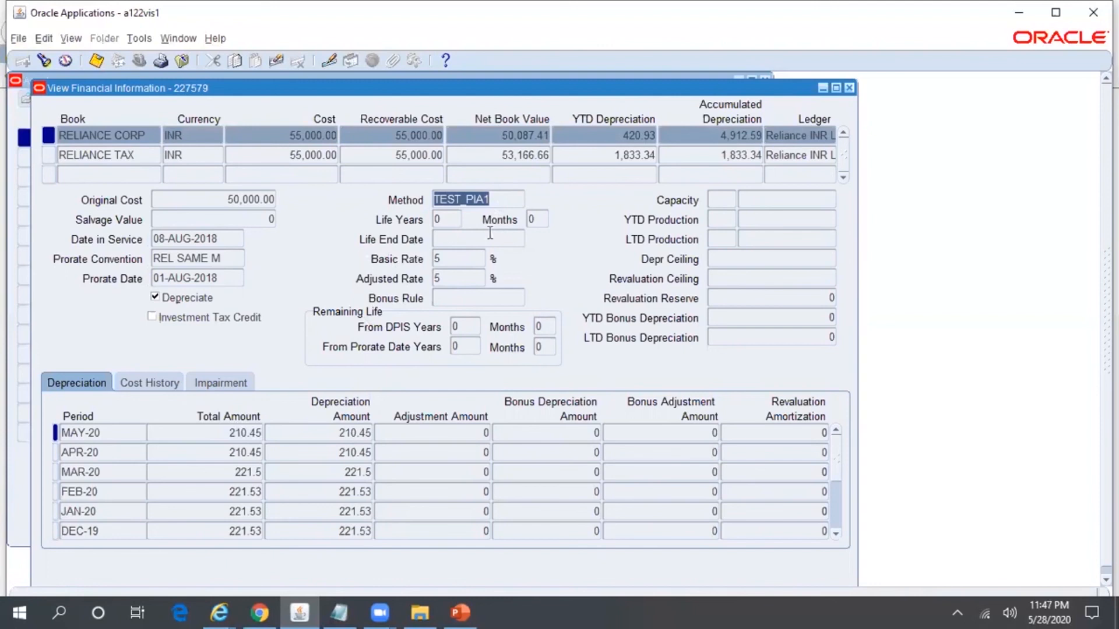
pyautogui.click(449, 259)
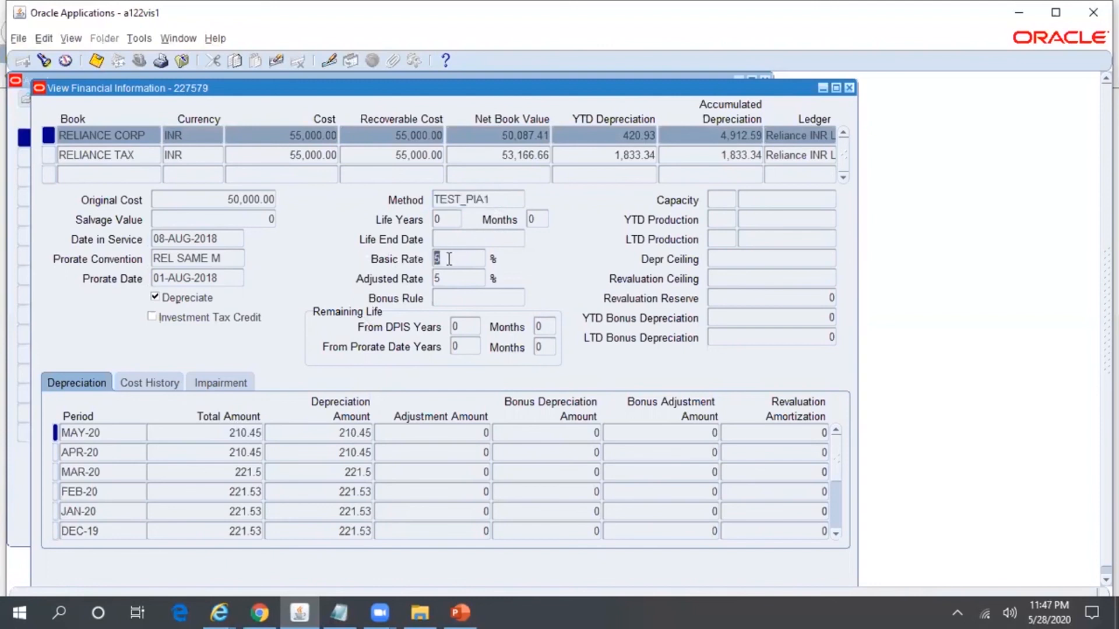
pyautogui.click(447, 279)
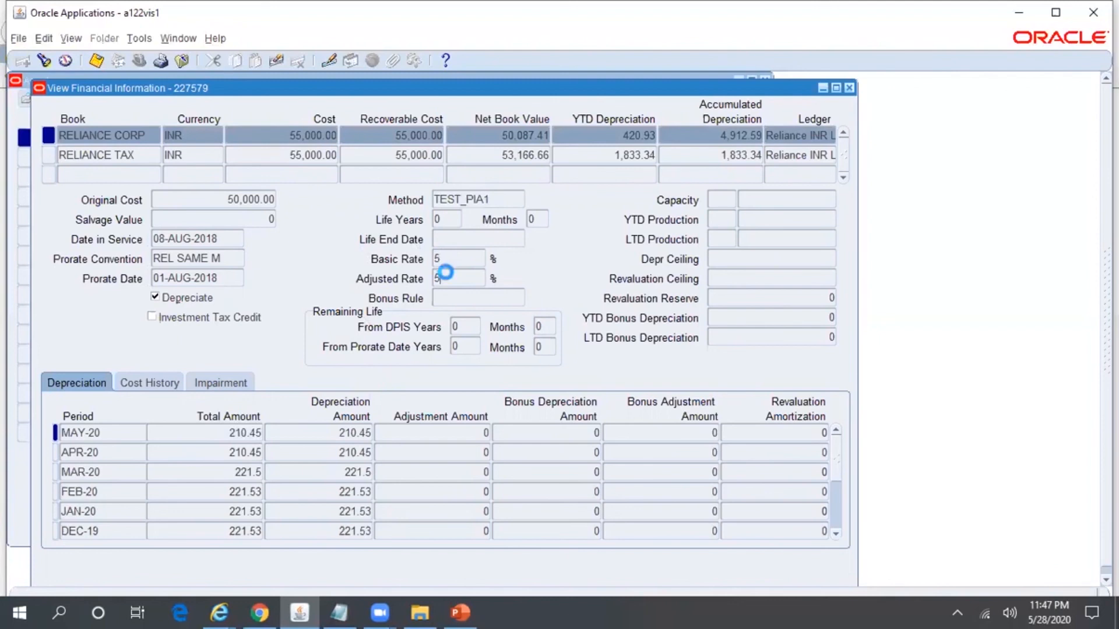